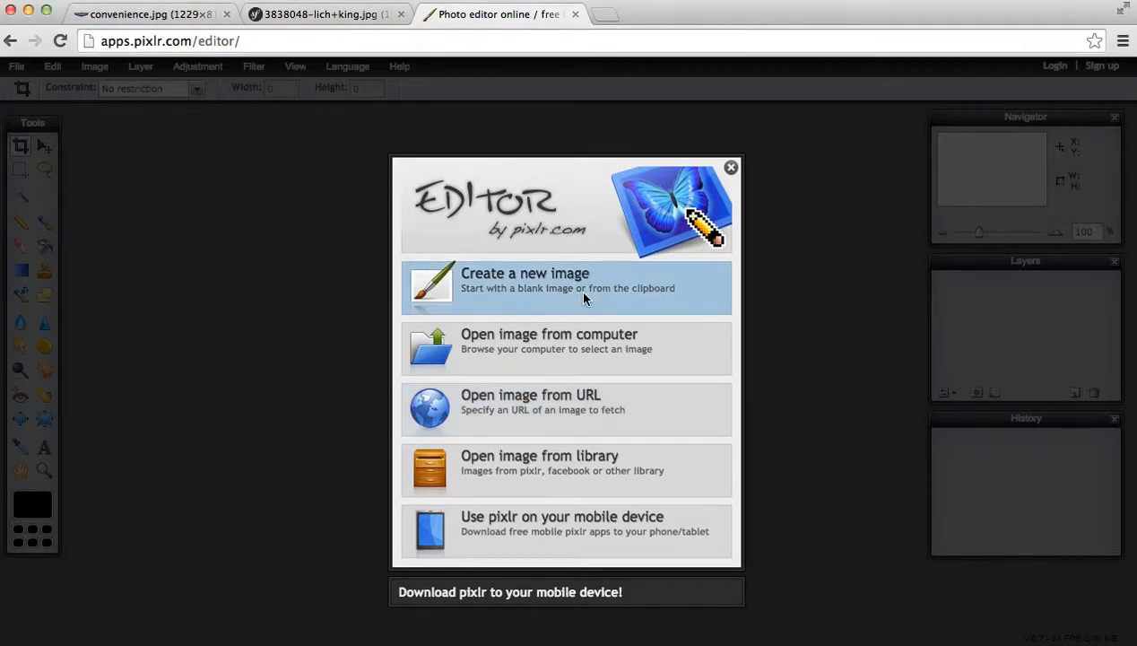
Create a transparent 800 x 600 image and paint a black scribble across its middle with the Brush tool at size 50.
click(583, 288)
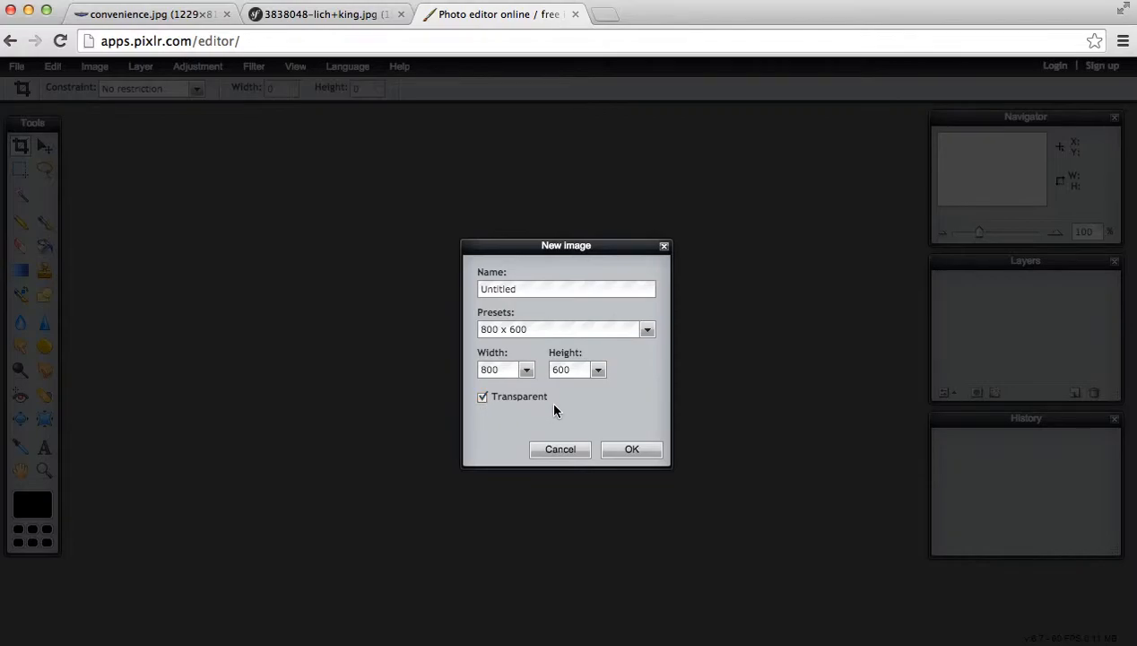
click(630, 450)
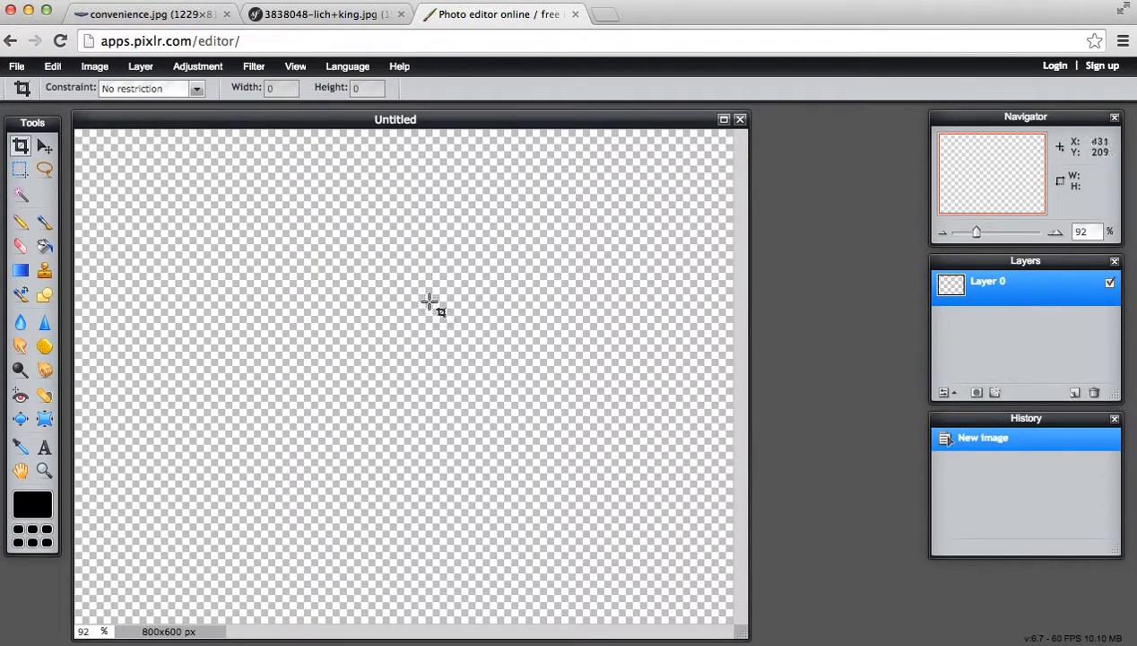
click(44, 223)
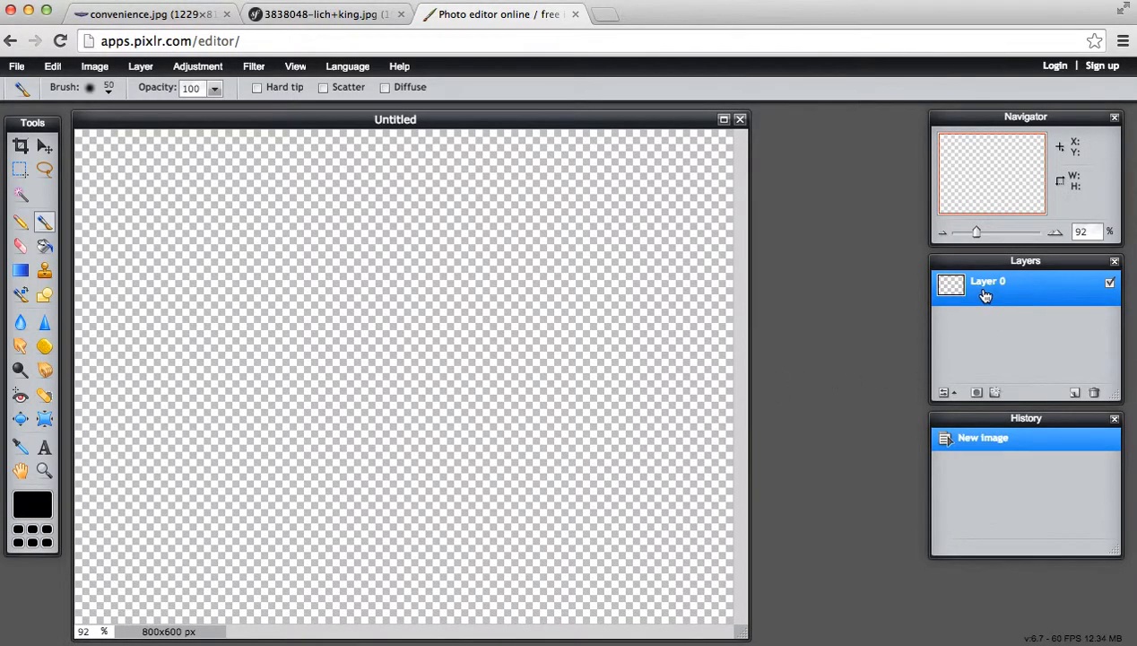
mouse_move(462, 221)
mouse_down()
mouse_move(365, 257)
mouse_move(359, 342)
mouse_move(413, 348)
mouse_move(407, 411)
mouse_move(462, 400)
mouse_move(621, 437)
mouse_move(638, 291)
mouse_move(492, 318)
mouse_move(458, 339)
mouse_move(494, 406)
mouse_move(369, 381)
mouse_move(358, 408)
mouse_up()
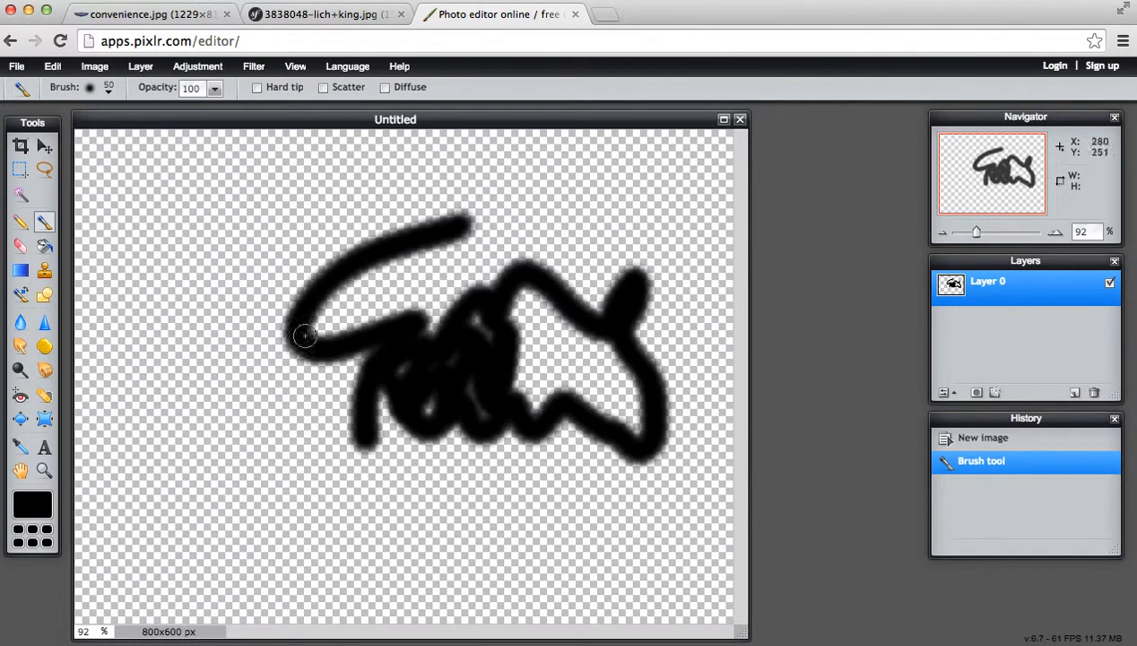
Create a second 800 x 600 image with a plain white background.
click(16, 67)
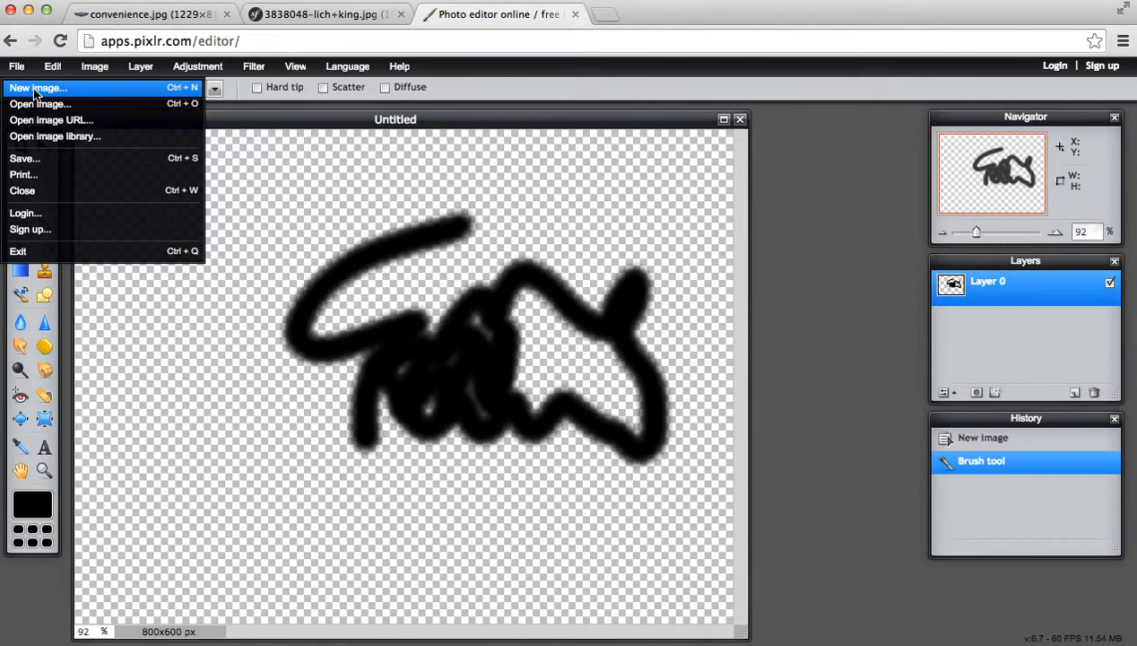
click(36, 87)
click(627, 459)
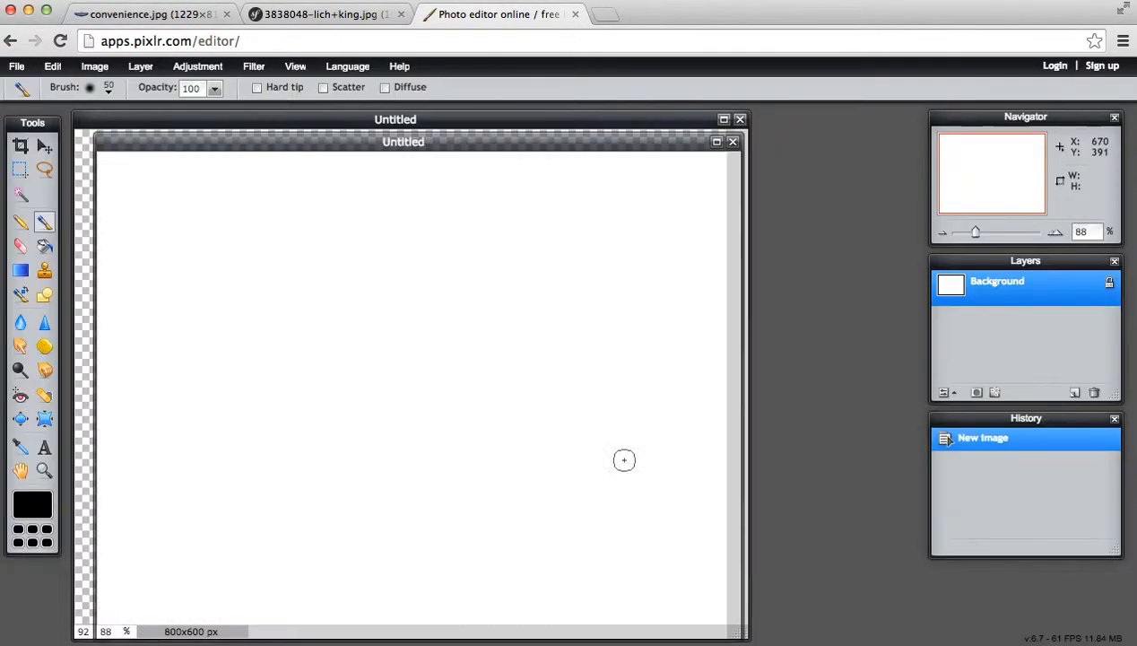
Set the main colour to grey a1a1a1.
click(36, 510)
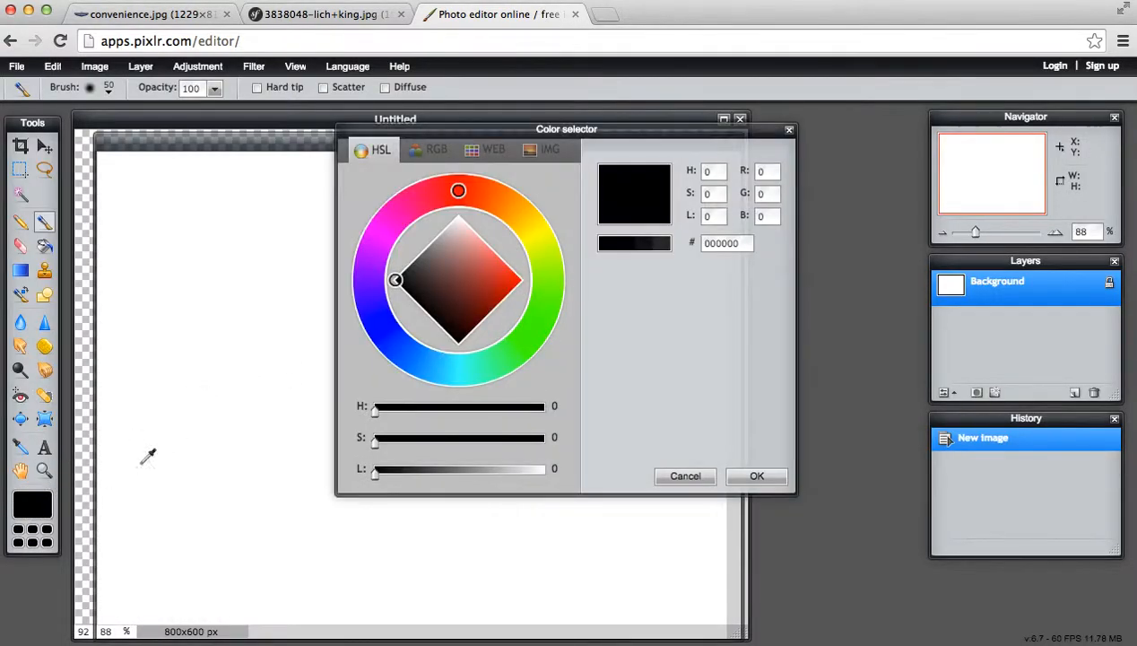
mouse_move(526, 303)
mouse_down()
mouse_move(528, 279)
mouse_move(513, 285)
mouse_up()
click(46, 246)
click(762, 472)
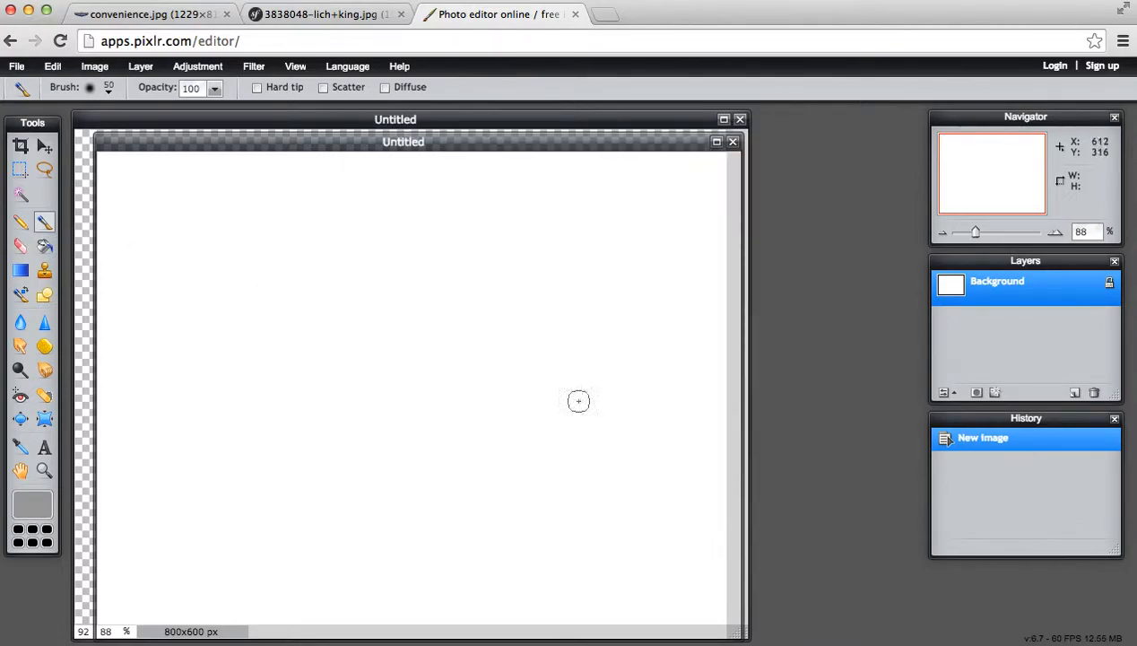
Set the main colour to bright red and fill the white background with the Paint bucket.
click(43, 500)
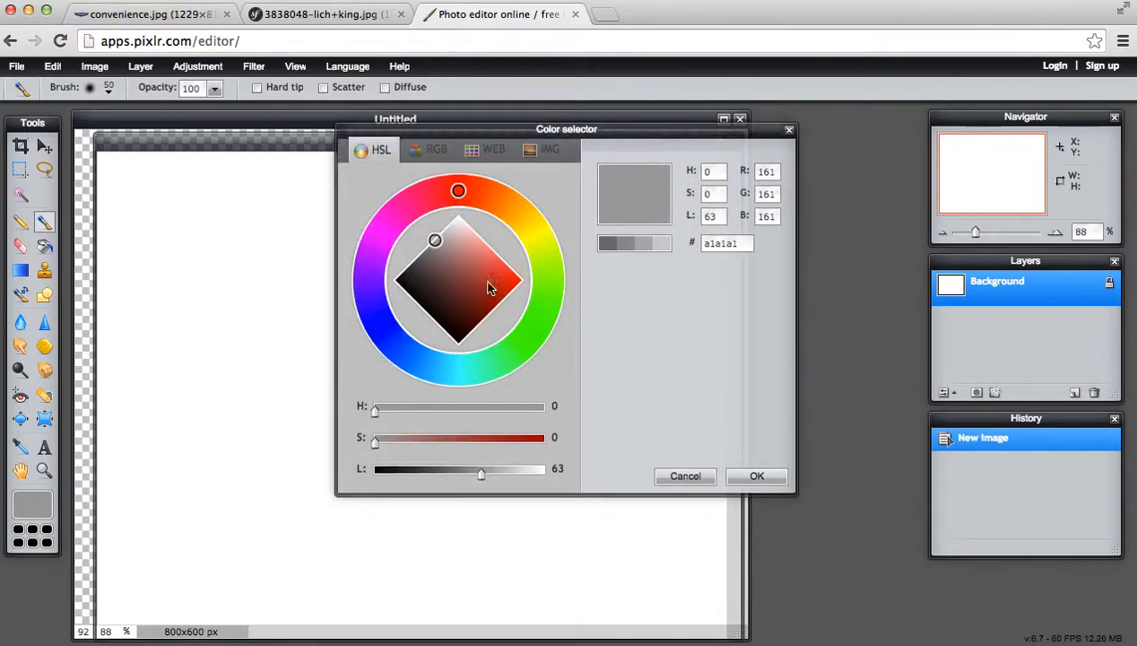
drag(489, 289, 551, 281)
click(756, 478)
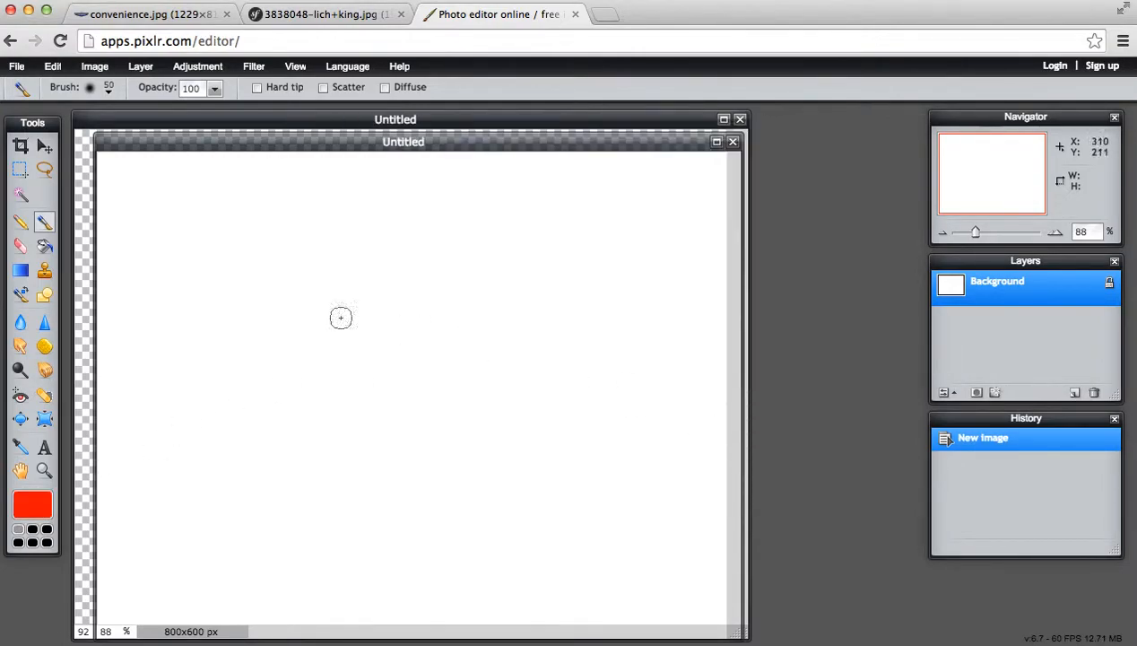
click(45, 246)
click(451, 345)
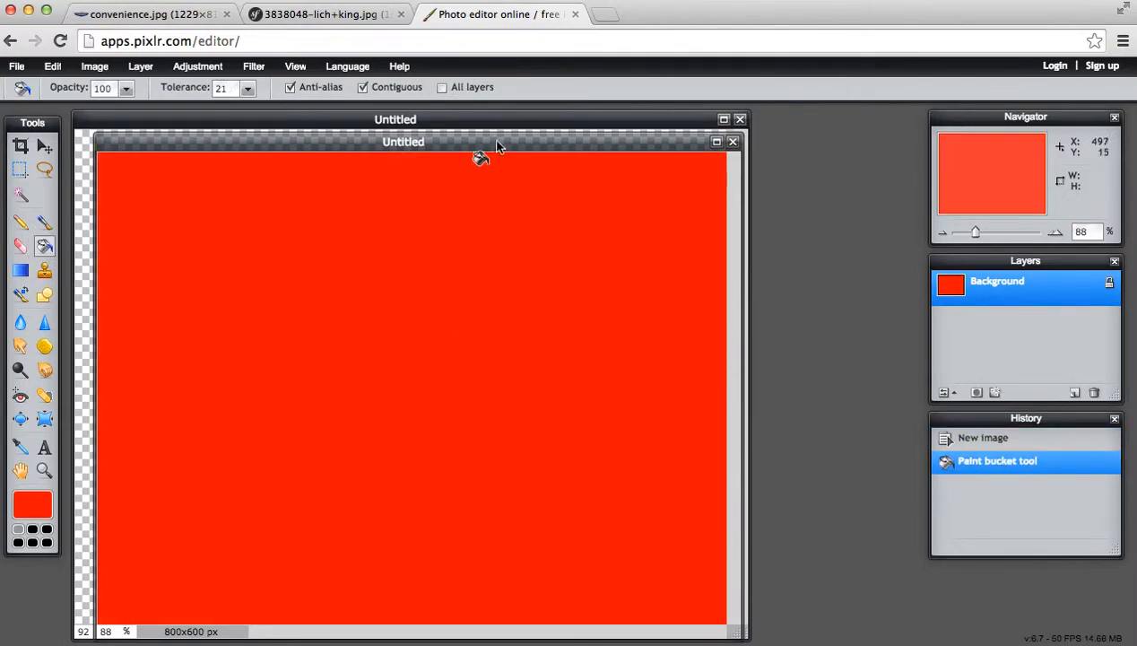
Set the scribble image beside the red one, select its whole canvas and copy it.
drag(516, 125, 767, 140)
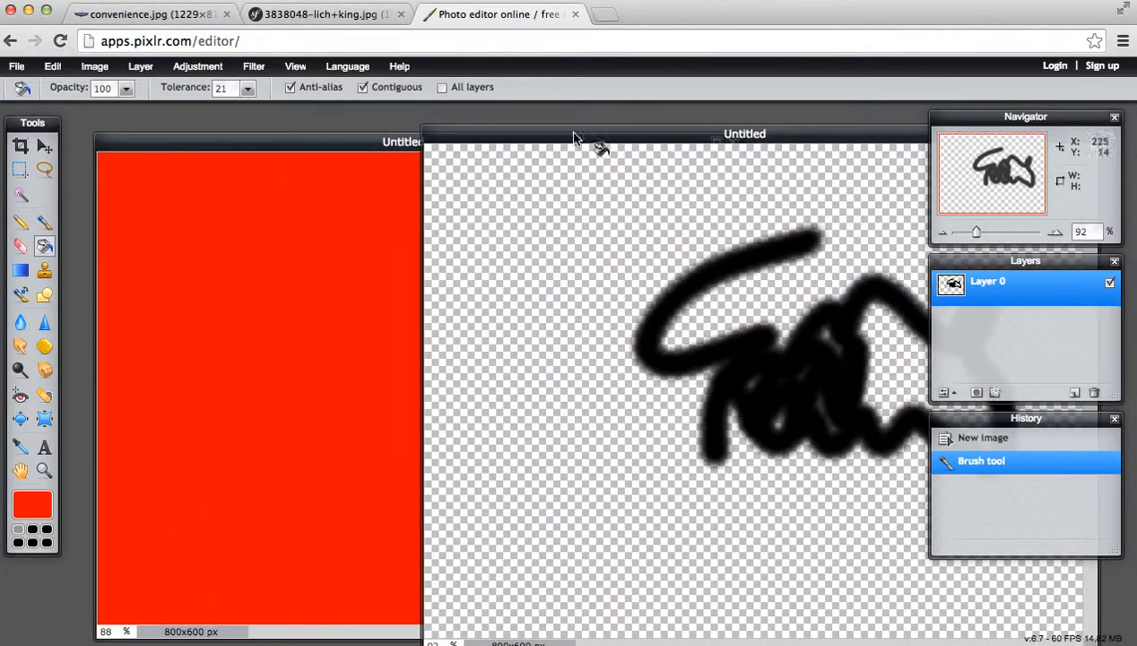
drag(559, 135, 524, 103)
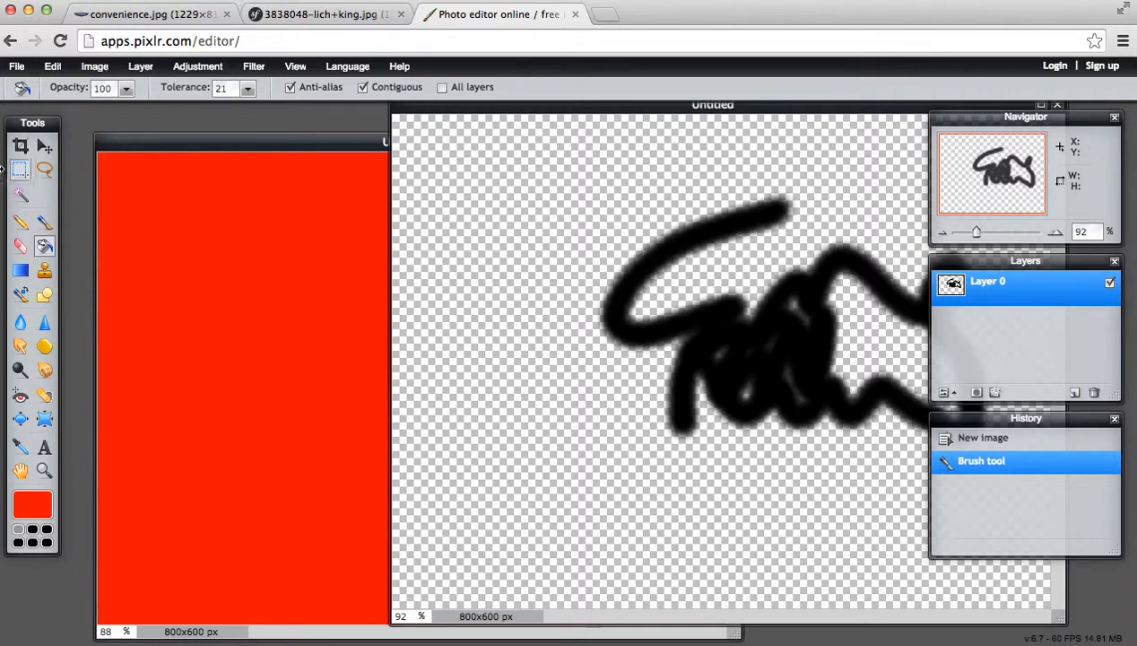
click(21, 169)
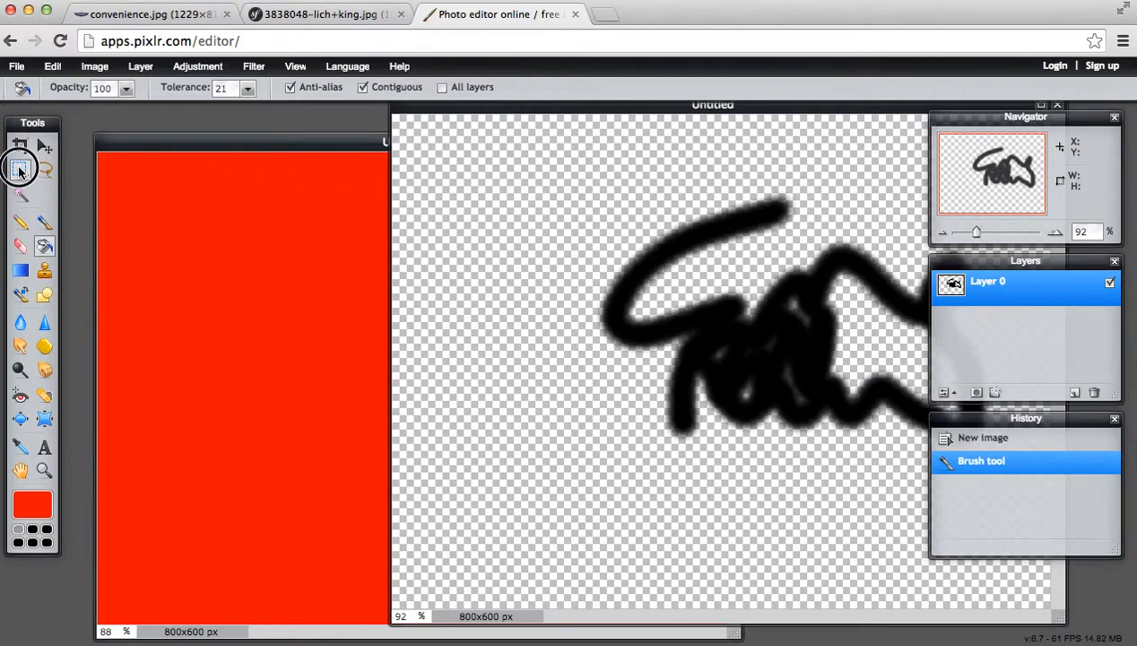
click(478, 171)
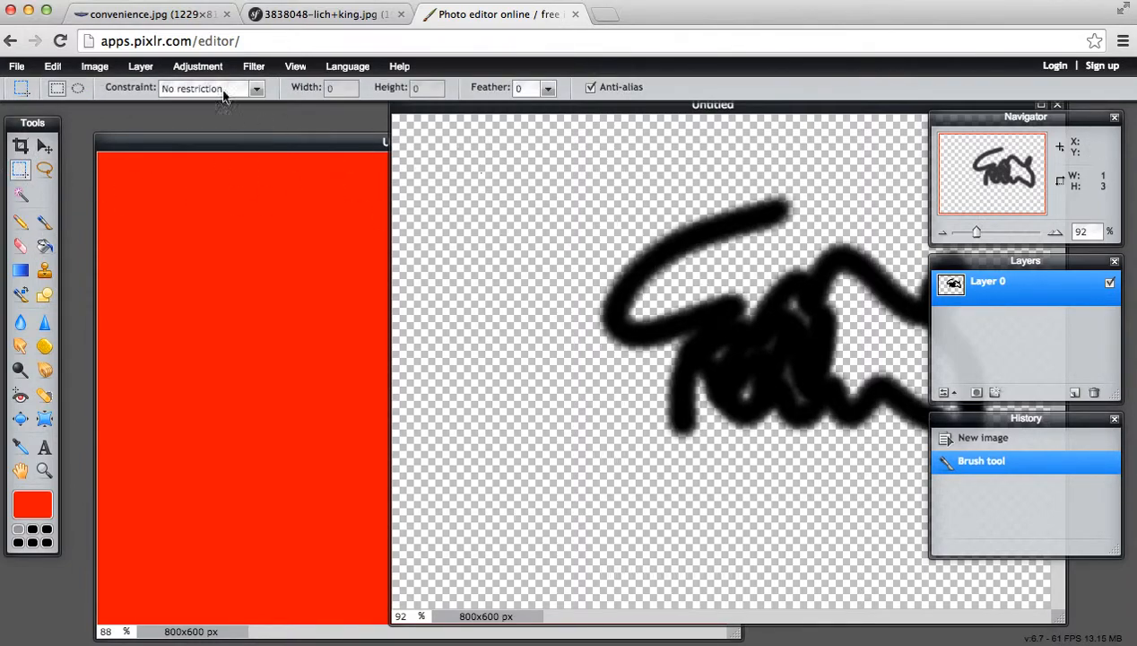
click(55, 68)
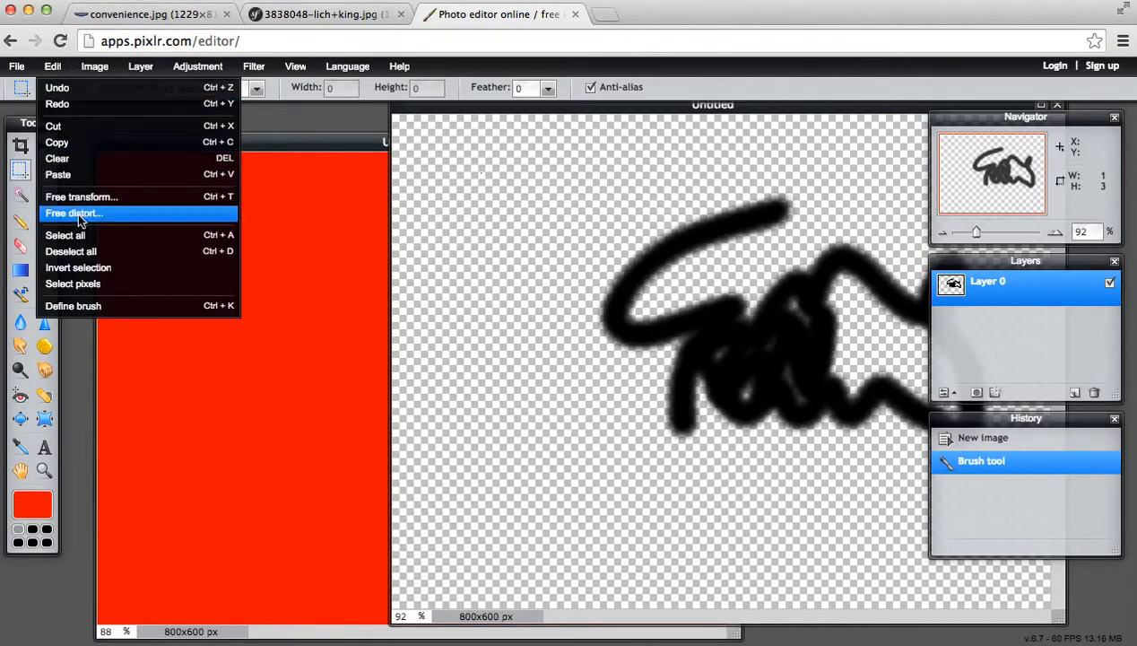
click(79, 240)
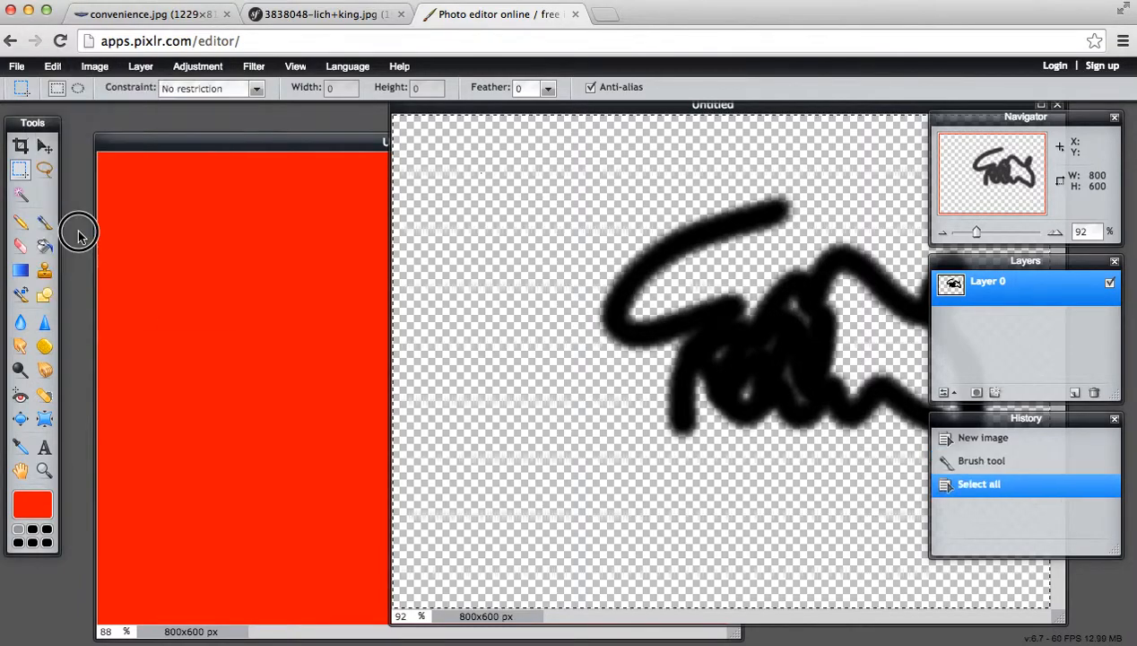
click(53, 66)
click(57, 141)
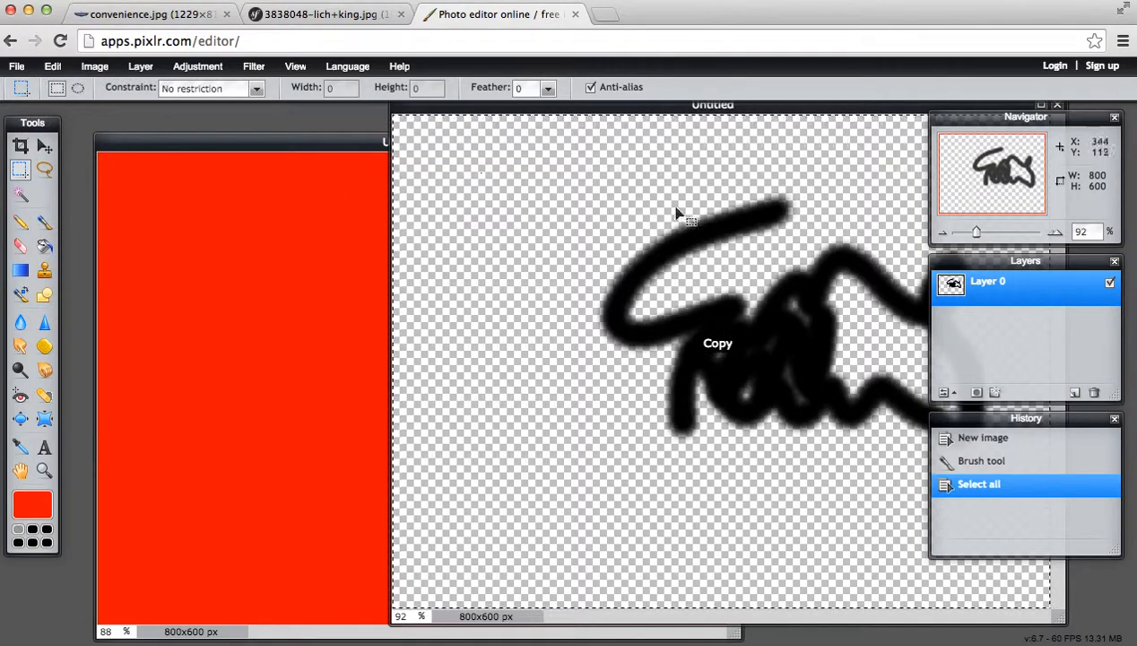
Paste the copied scribble into the red image as a new layer.
click(328, 141)
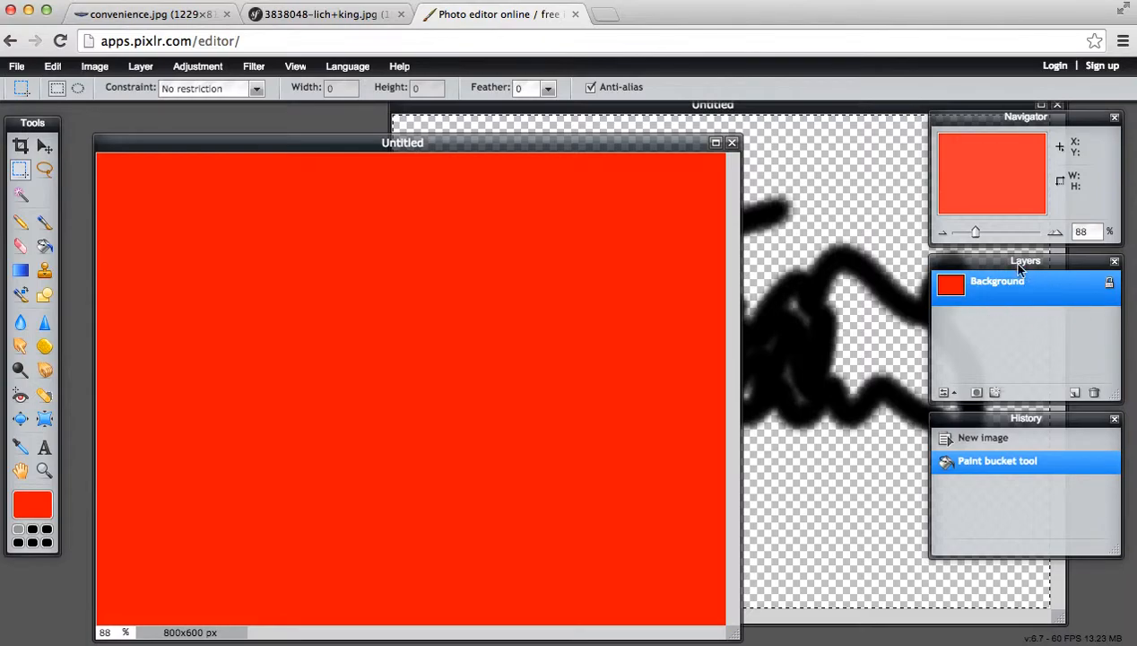
click(865, 159)
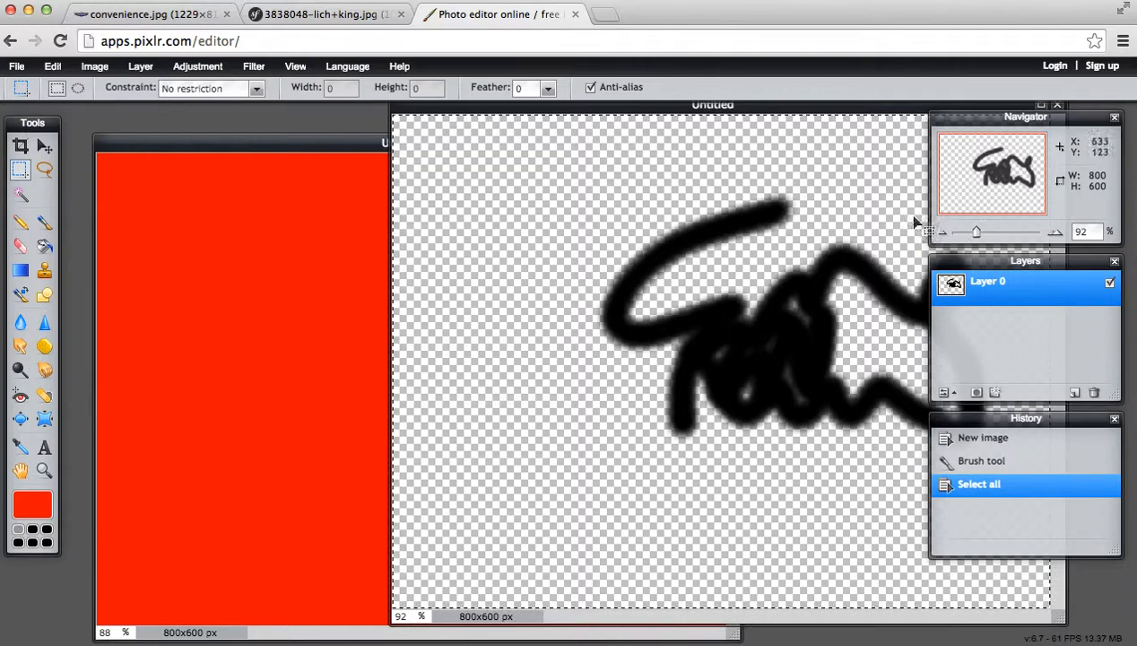
click(244, 193)
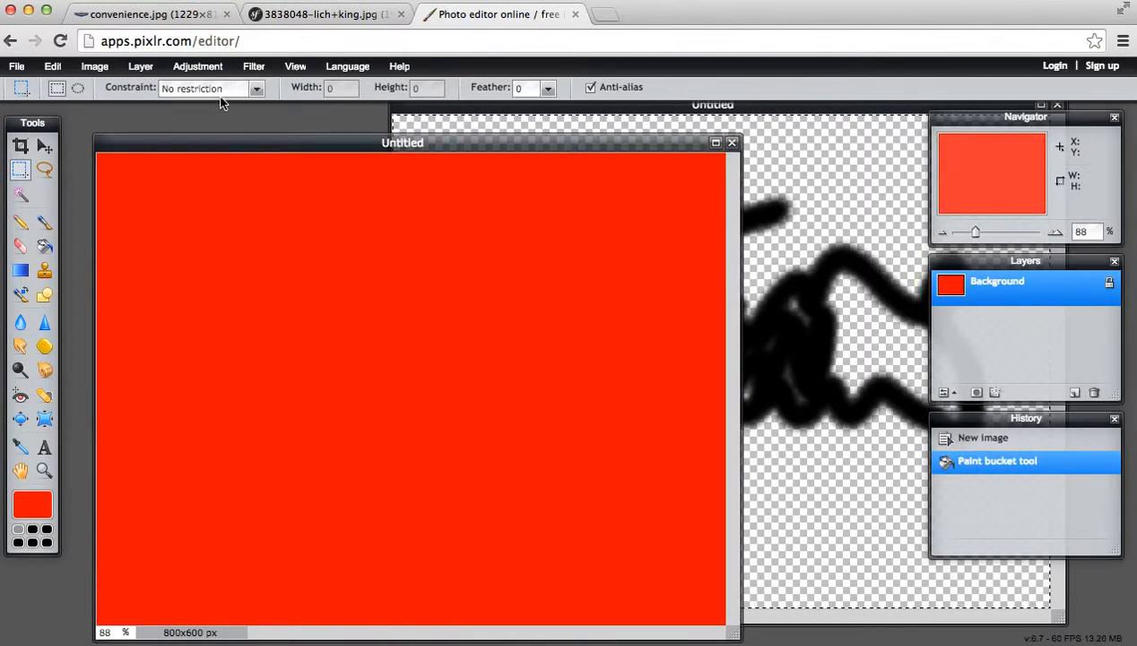
click(52, 66)
click(59, 175)
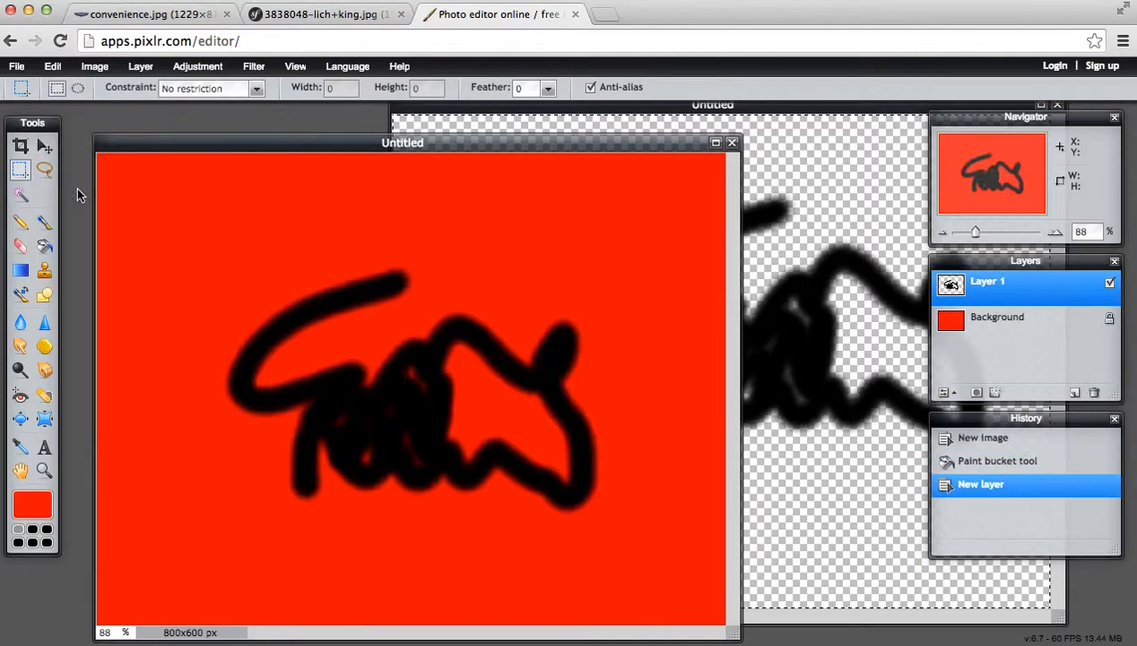
Reposition the pasted scribble layer on the red background with the Move tool.
click(45, 148)
drag(452, 405, 465, 355)
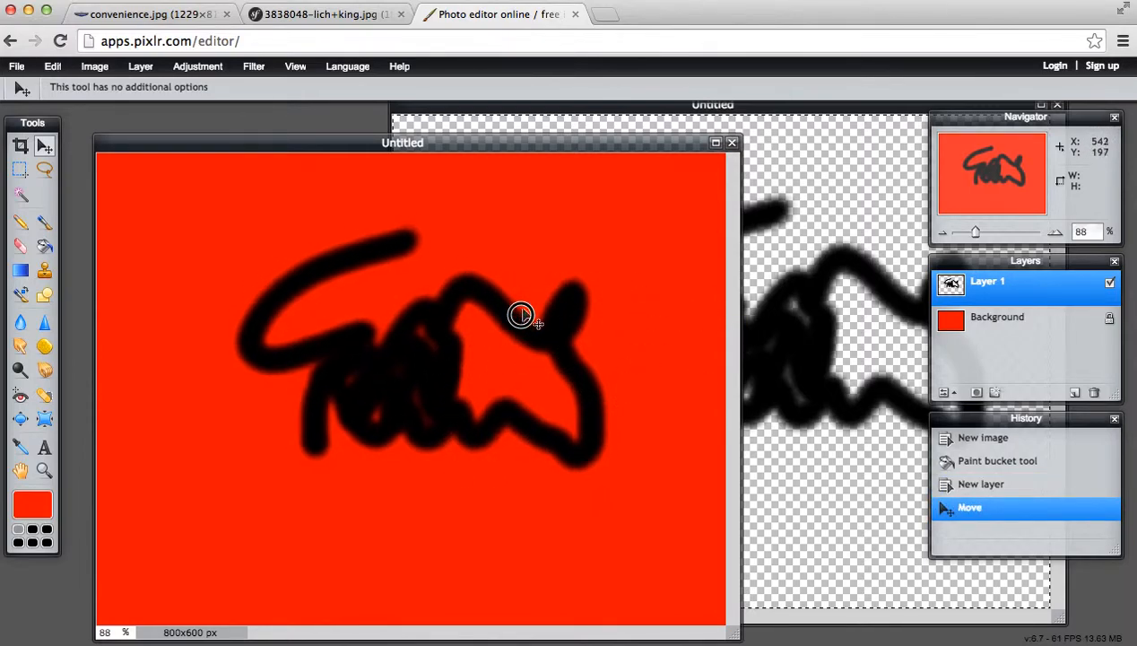
drag(520, 309, 538, 351)
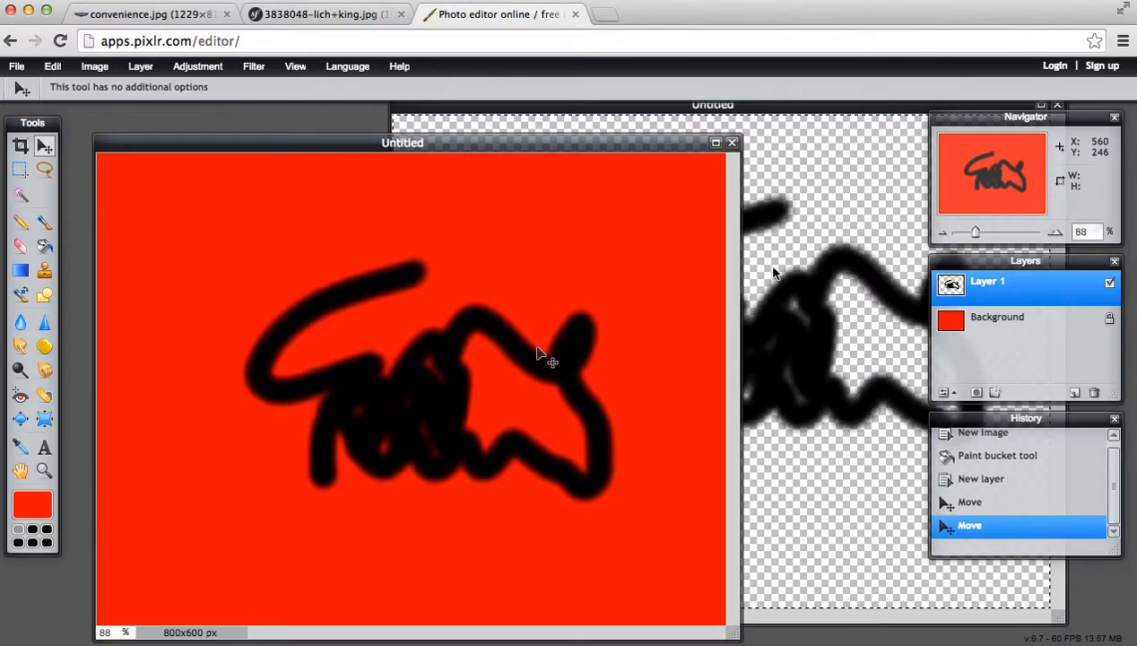
View the Lich King and convenience store pictures in the browser, and copy the Lich King image's web address.
click(857, 137)
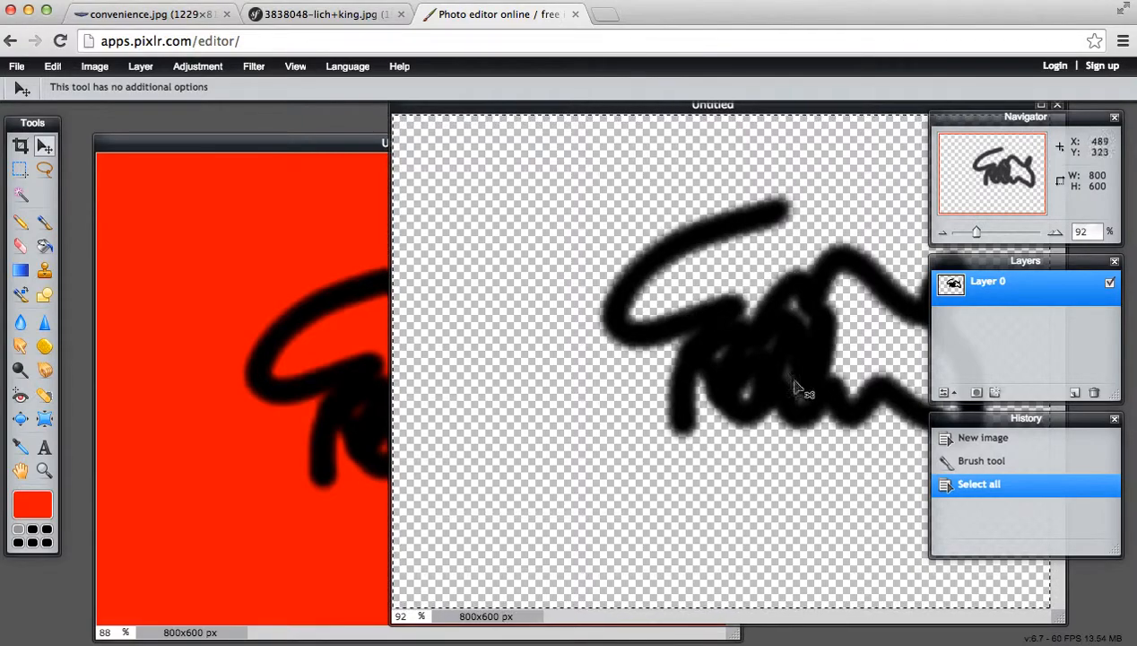
click(309, 15)
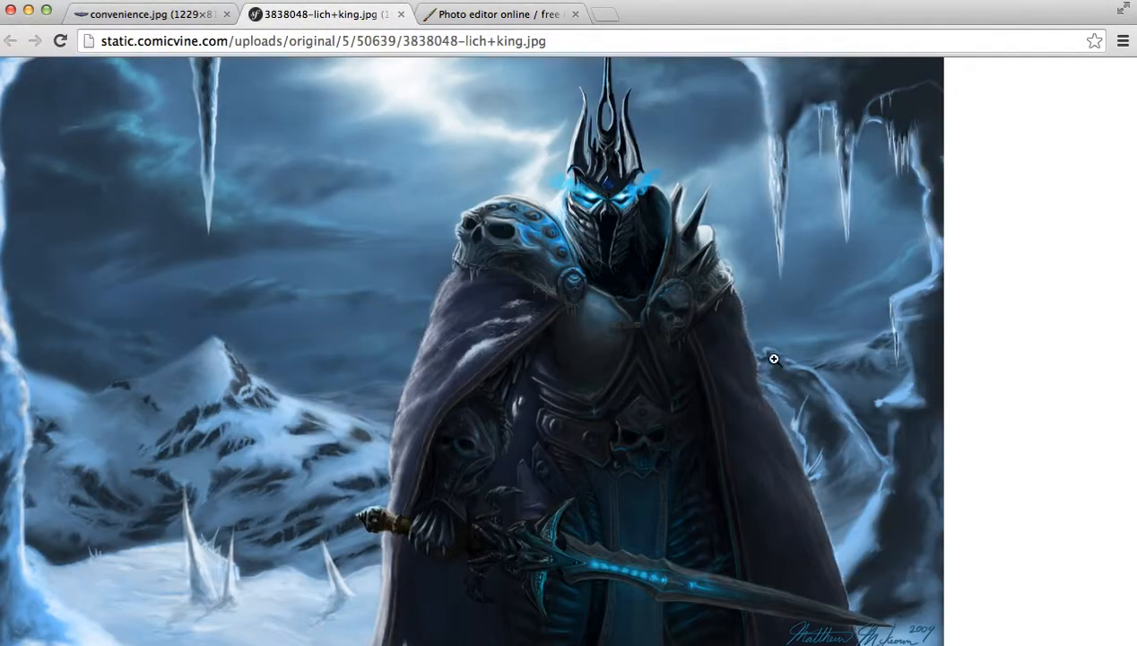
click(155, 17)
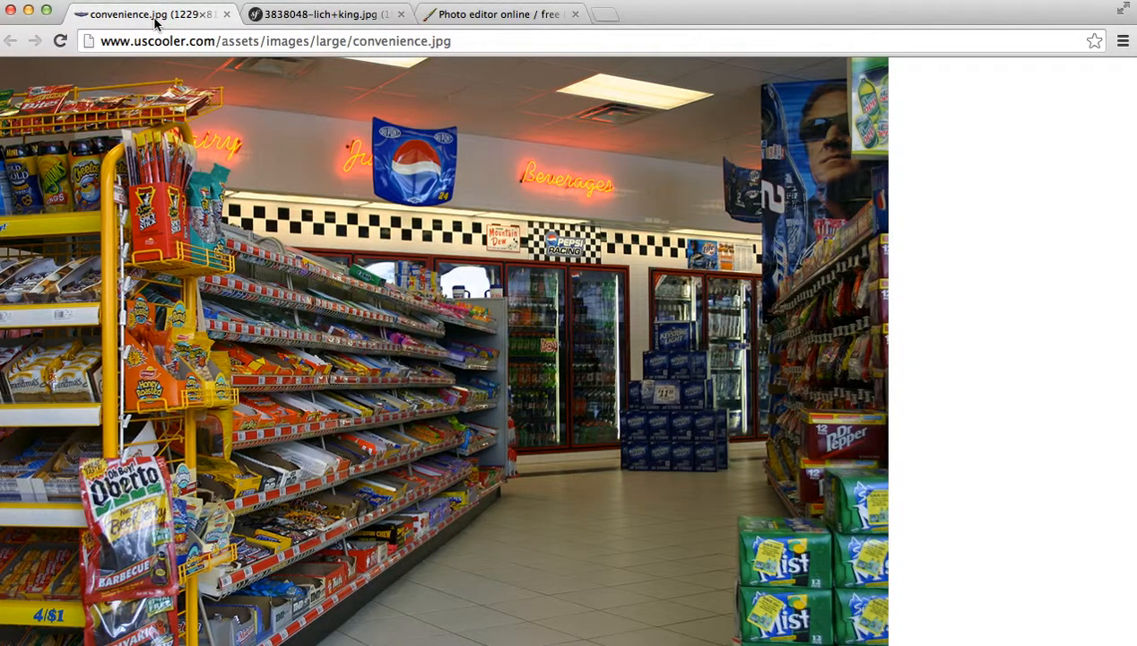
click(333, 17)
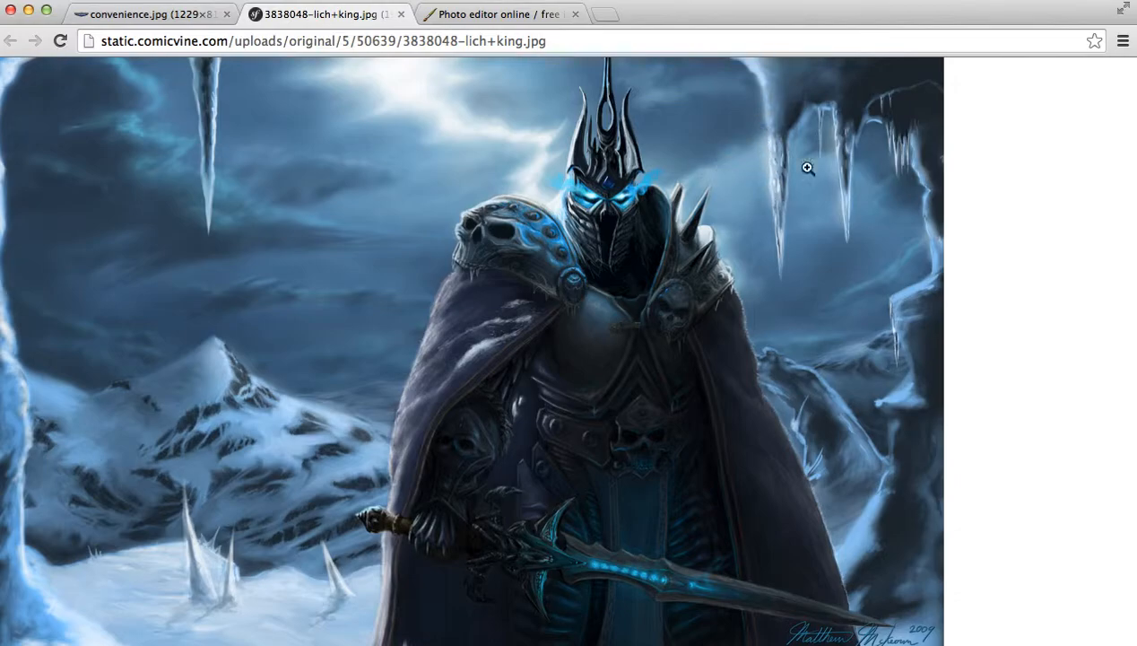
click(498, 16)
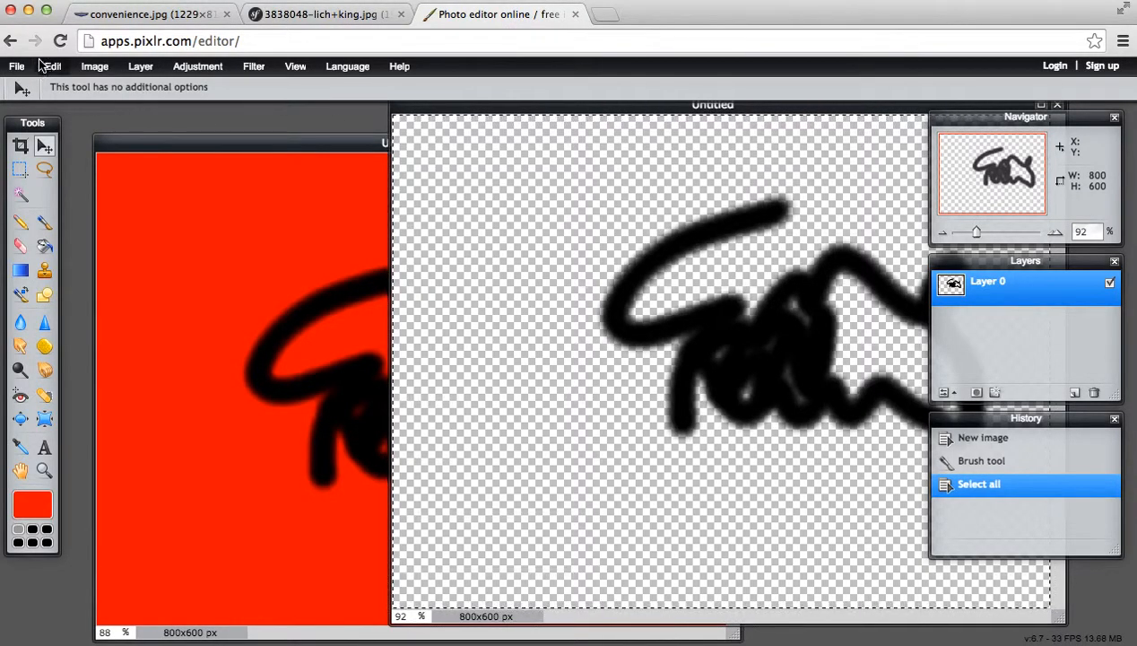
click(341, 14)
click(434, 41)
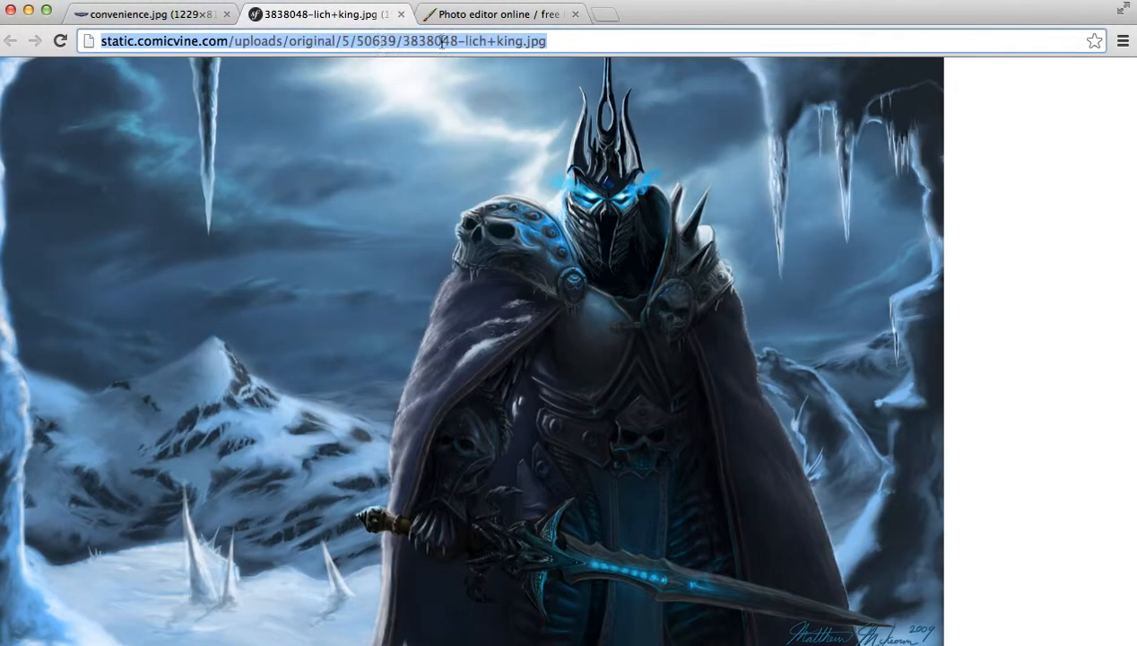
click(507, 18)
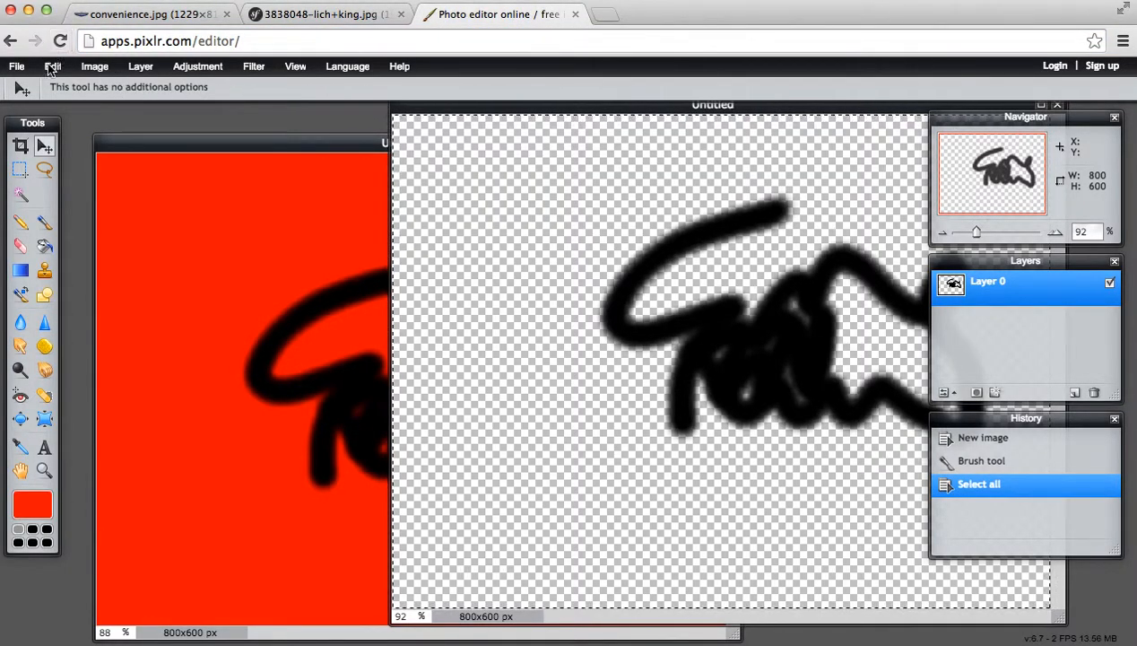
Open the Lich King picture in the editor from its copied URL.
click(18, 67)
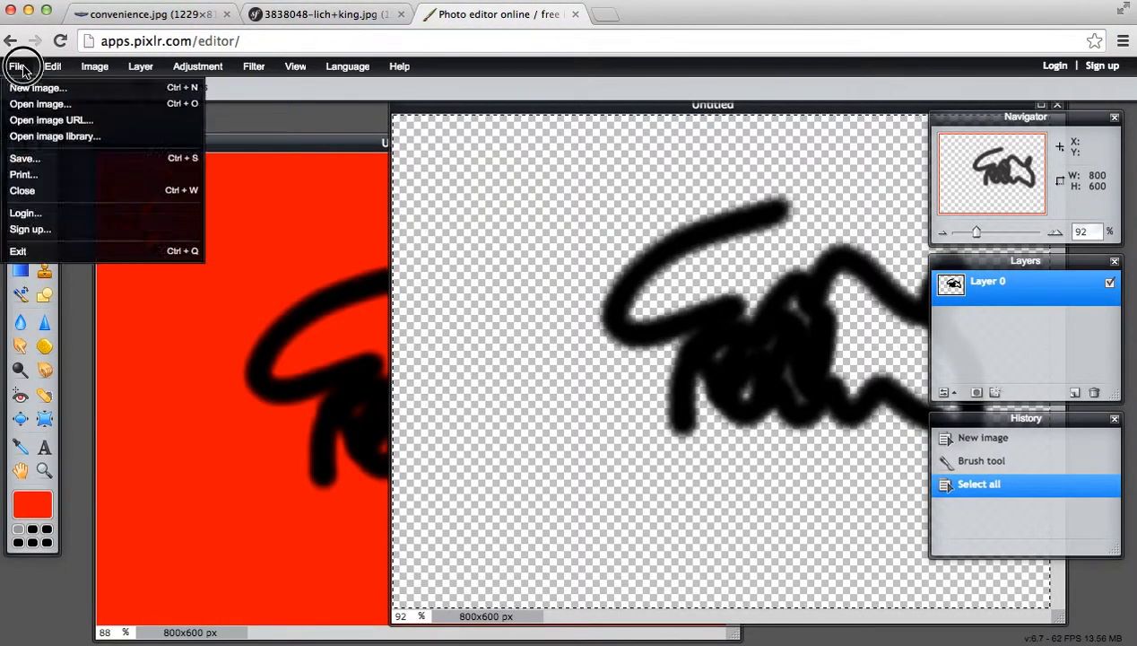
click(48, 121)
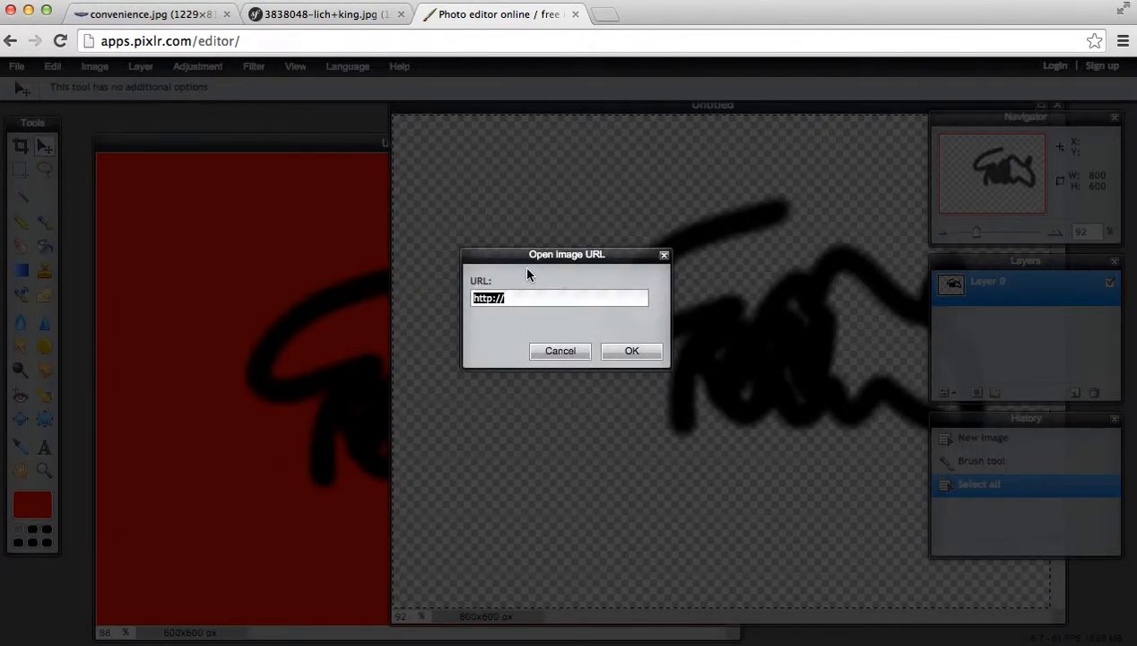
key(super+v)
click(637, 359)
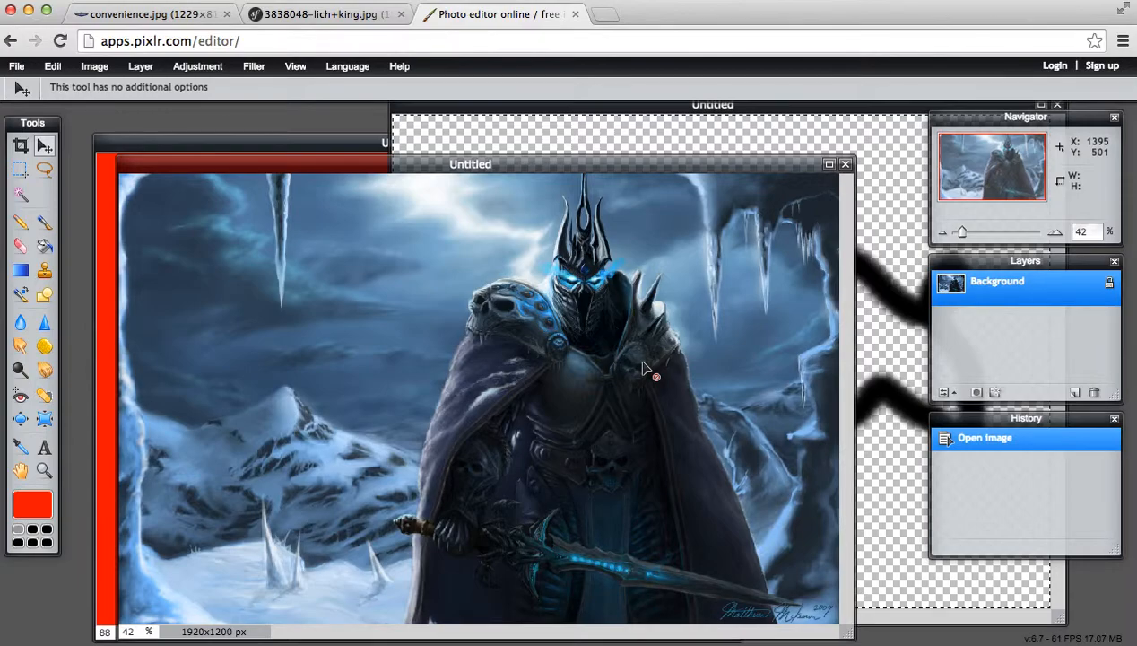
Move the Lich King image window aside and bring the red image window to the front.
drag(473, 166, 645, 141)
click(180, 150)
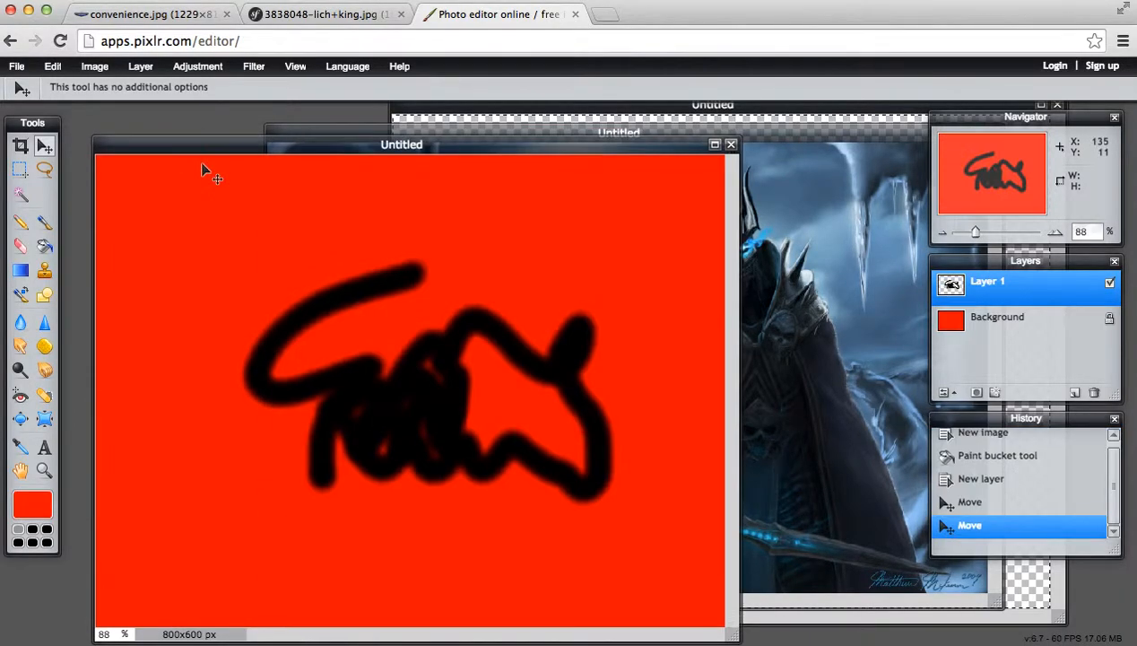
Close the red image and the transparent scribble image without saving, and shift the Lich King image window slightly.
click(731, 145)
click(581, 386)
click(522, 113)
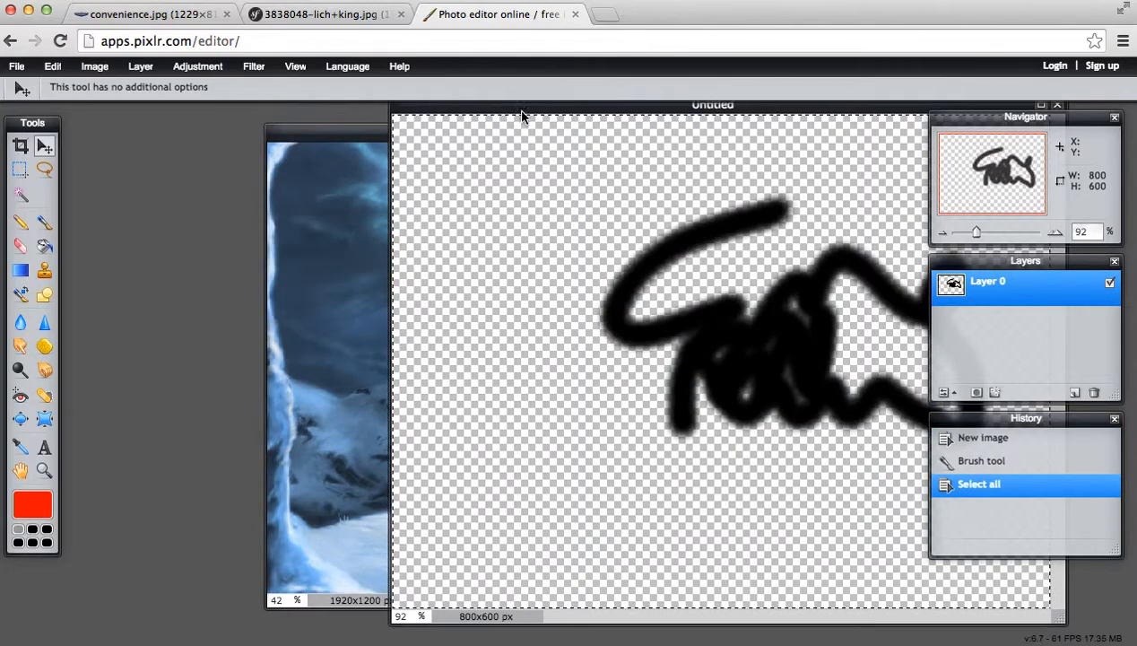
mouse_move(466, 108)
mouse_down()
mouse_move(301, 183)
mouse_move(229, 197)
mouse_up()
click(665, 195)
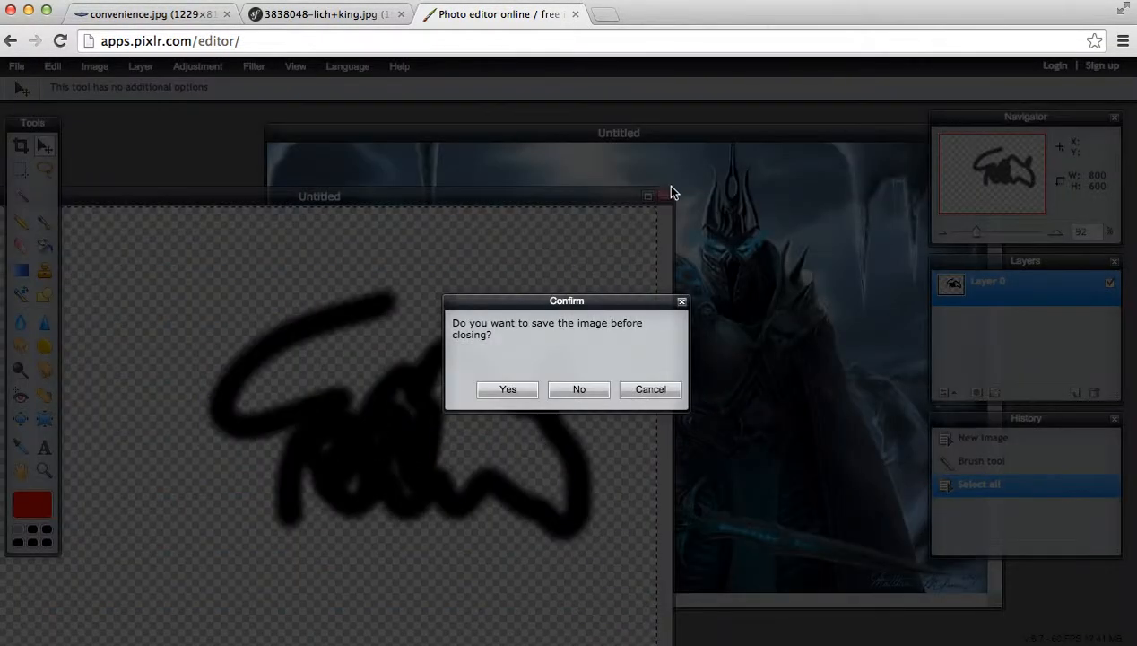
click(572, 388)
mouse_move(599, 142)
mouse_down()
mouse_move(576, 133)
mouse_move(578, 141)
mouse_up()
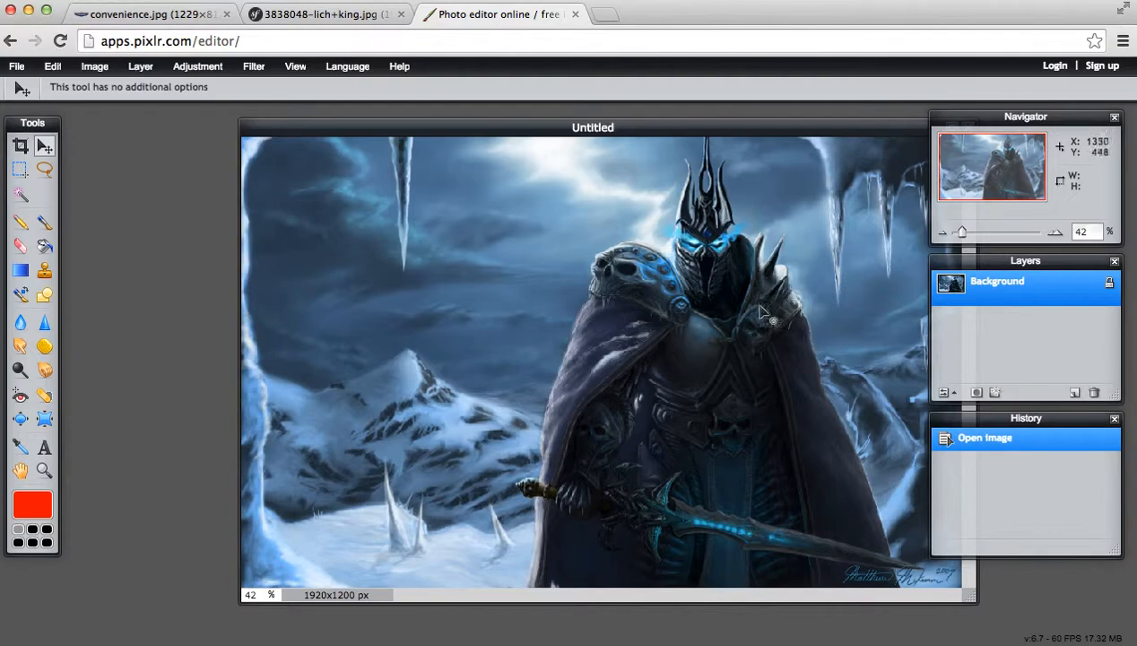
Erase a patch of sky beside the Lich King on the locked Background layer using the size 50 Eraser.
click(21, 245)
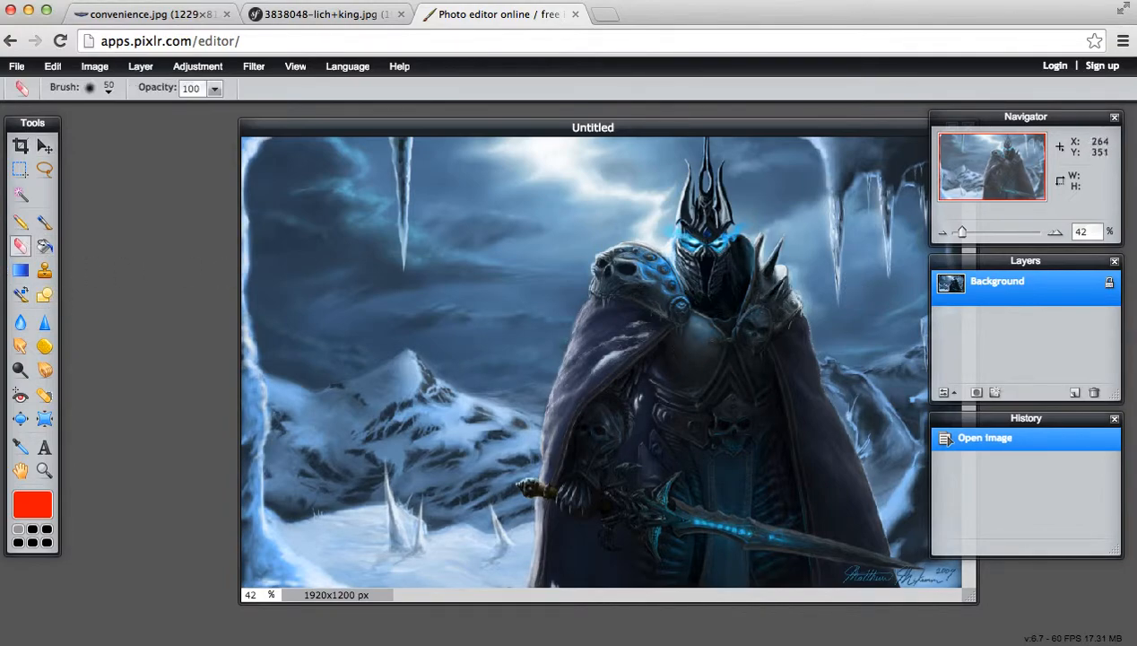
mouse_move(491, 234)
mouse_down()
mouse_move(525, 238)
mouse_move(540, 296)
mouse_move(546, 246)
mouse_move(530, 292)
mouse_move(533, 225)
mouse_move(535, 271)
mouse_up()
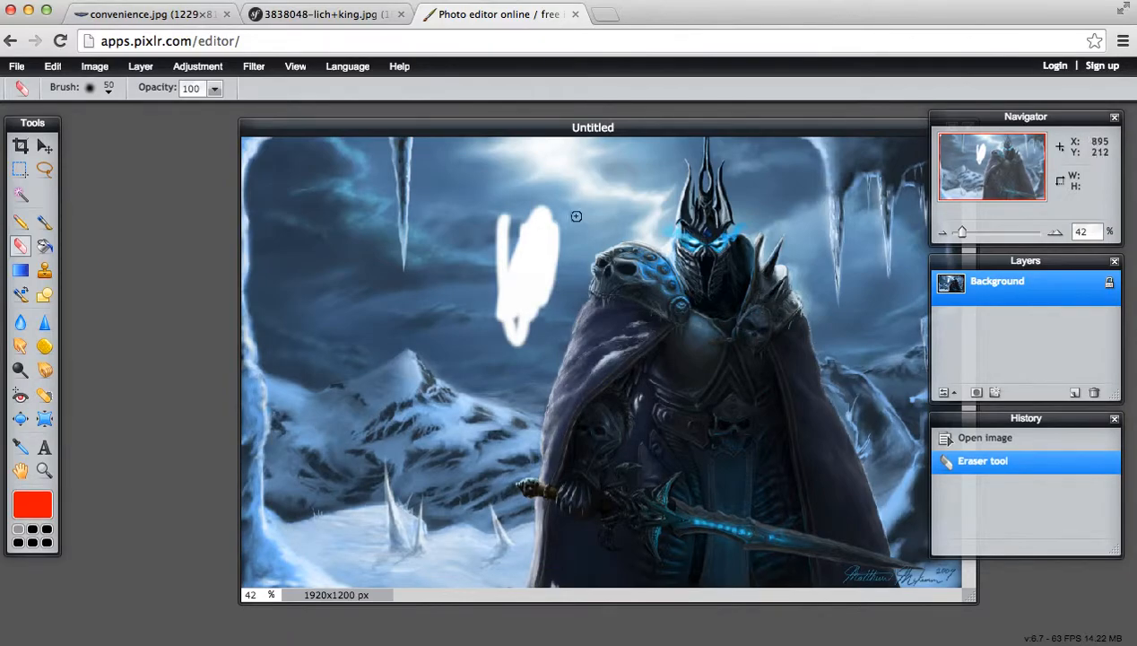
mouse_move(570, 218)
mouse_down()
mouse_move(533, 268)
mouse_move(540, 199)
mouse_move(509, 262)
mouse_up()
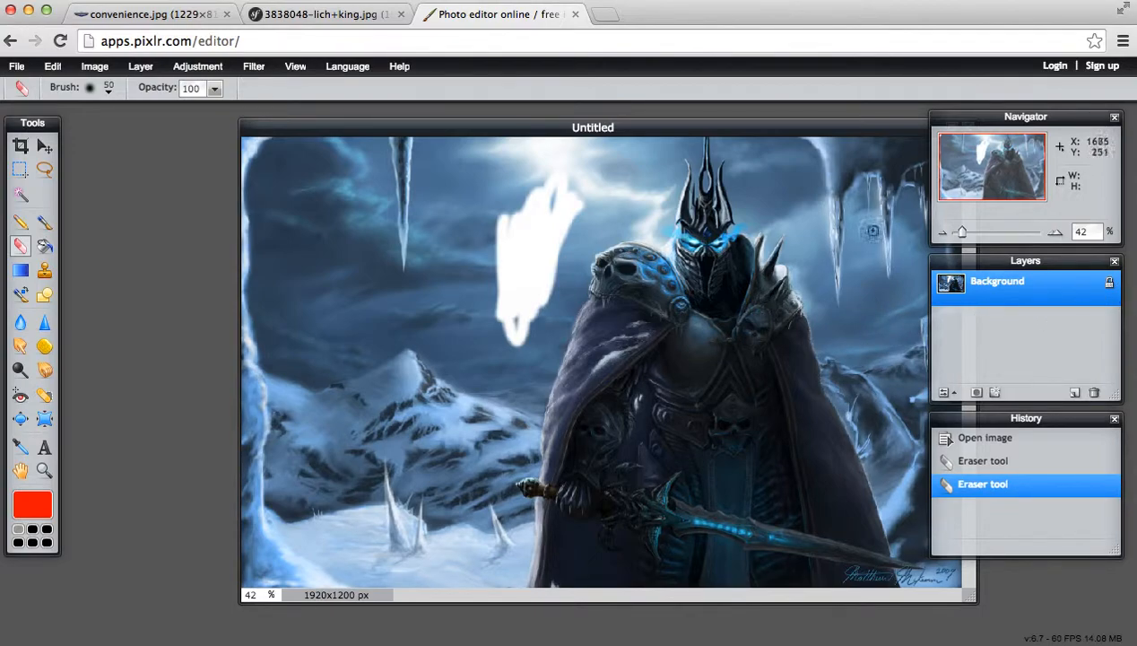
Unlock the Background layer and erase see-through patches in the sky beside the Lich King.
double_click(1110, 287)
mouse_move(529, 222)
mouse_down()
mouse_move(486, 303)
mouse_move(495, 310)
mouse_move(525, 263)
mouse_move(491, 329)
mouse_move(491, 279)
mouse_move(498, 367)
mouse_move(520, 320)
mouse_up()
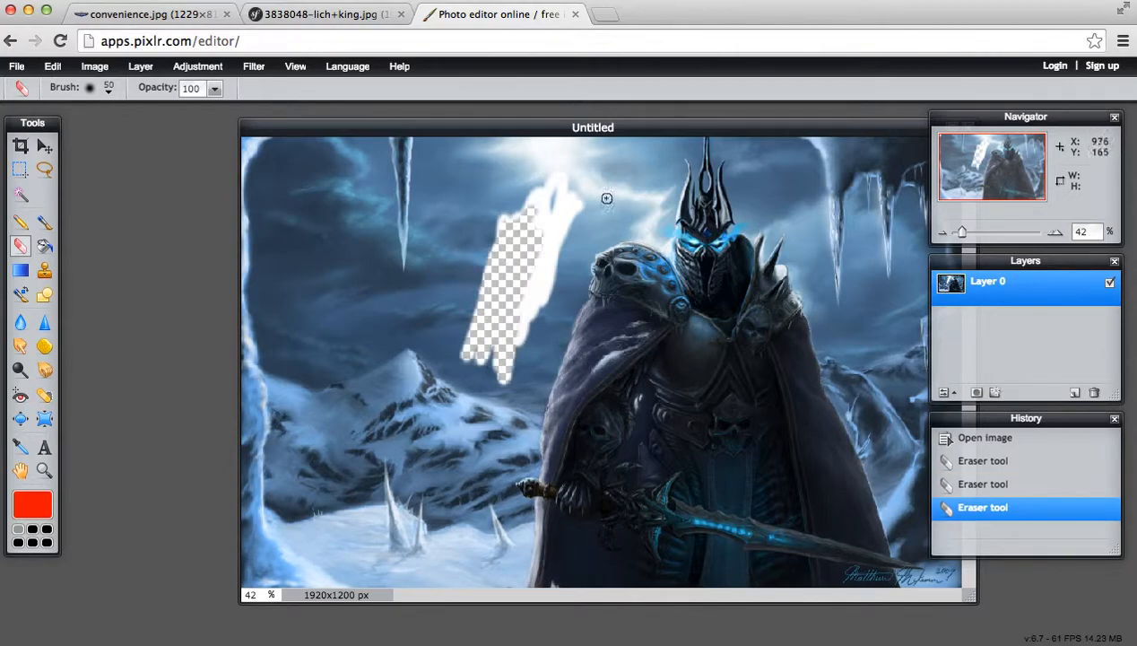
mouse_move(606, 167)
mouse_down()
mouse_move(602, 208)
mouse_move(631, 195)
mouse_up()
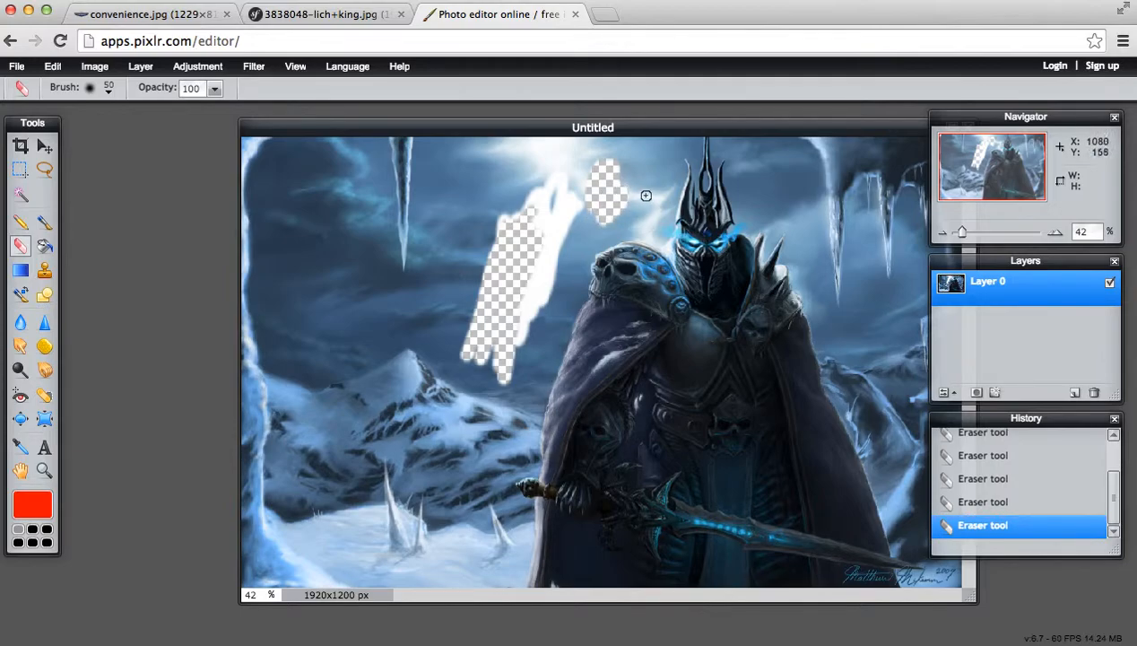
Copy the web address of convenience.jpg, open that picture in the editor from its URL, and move its window to uncover the Lich King image.
click(177, 18)
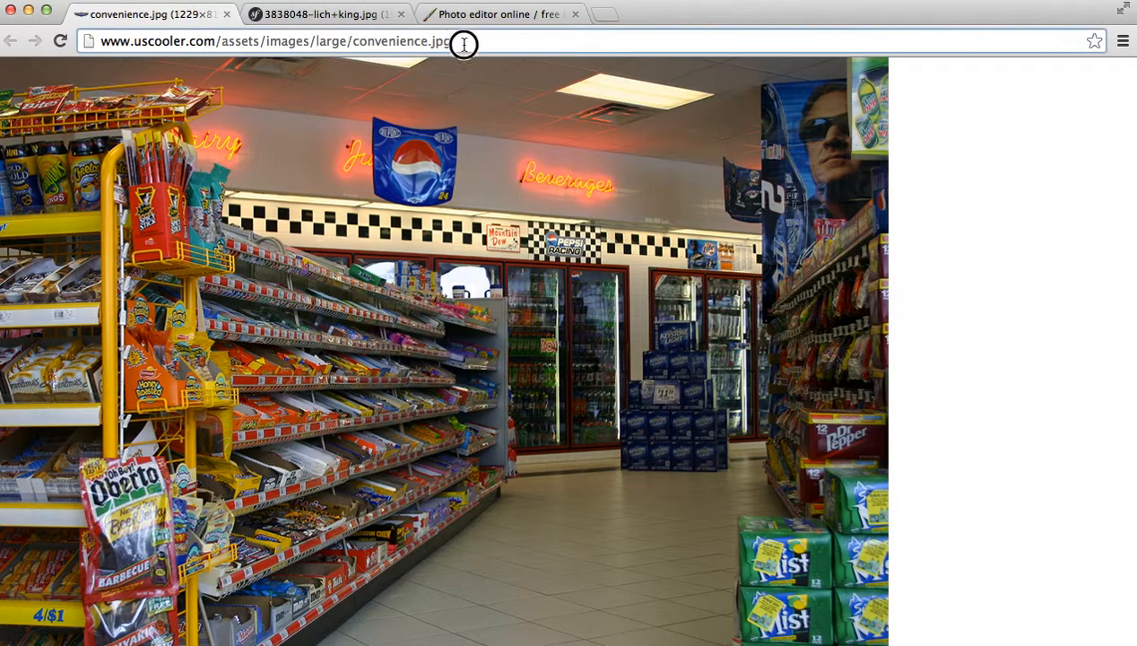
drag(462, 43, 85, 51)
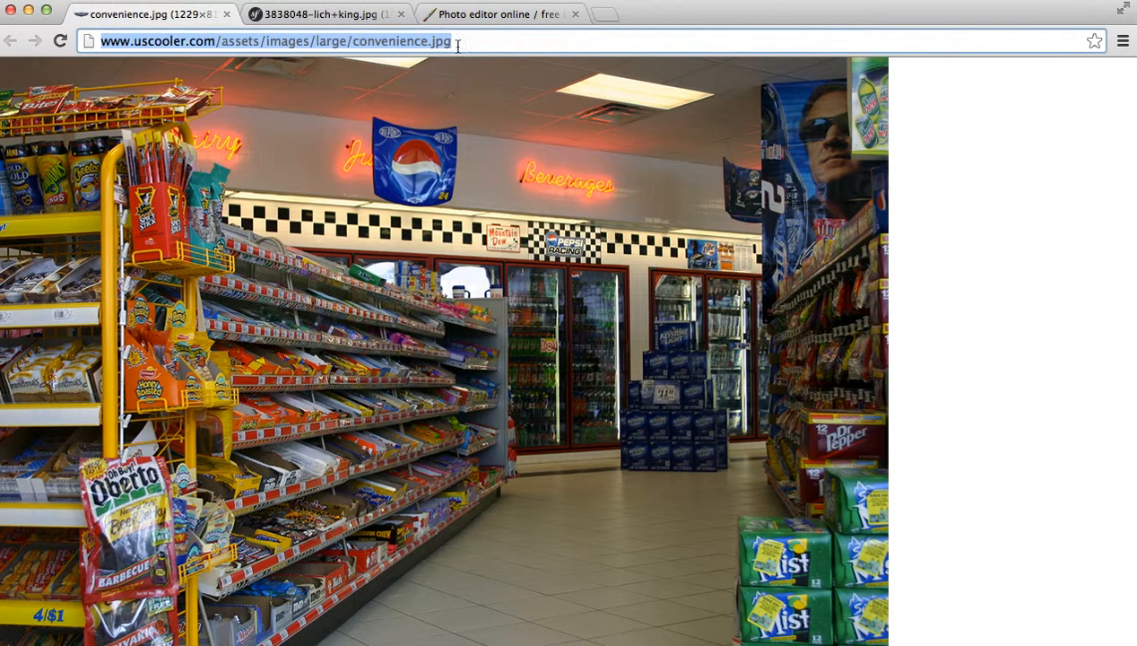
click(496, 16)
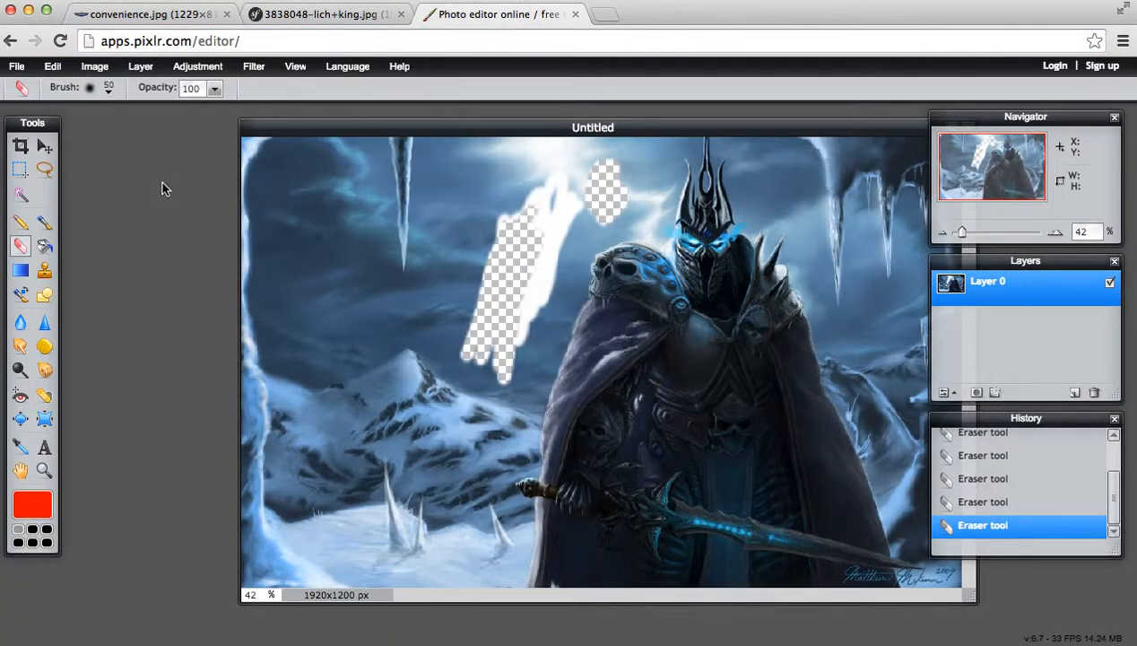
click(27, 68)
click(39, 118)
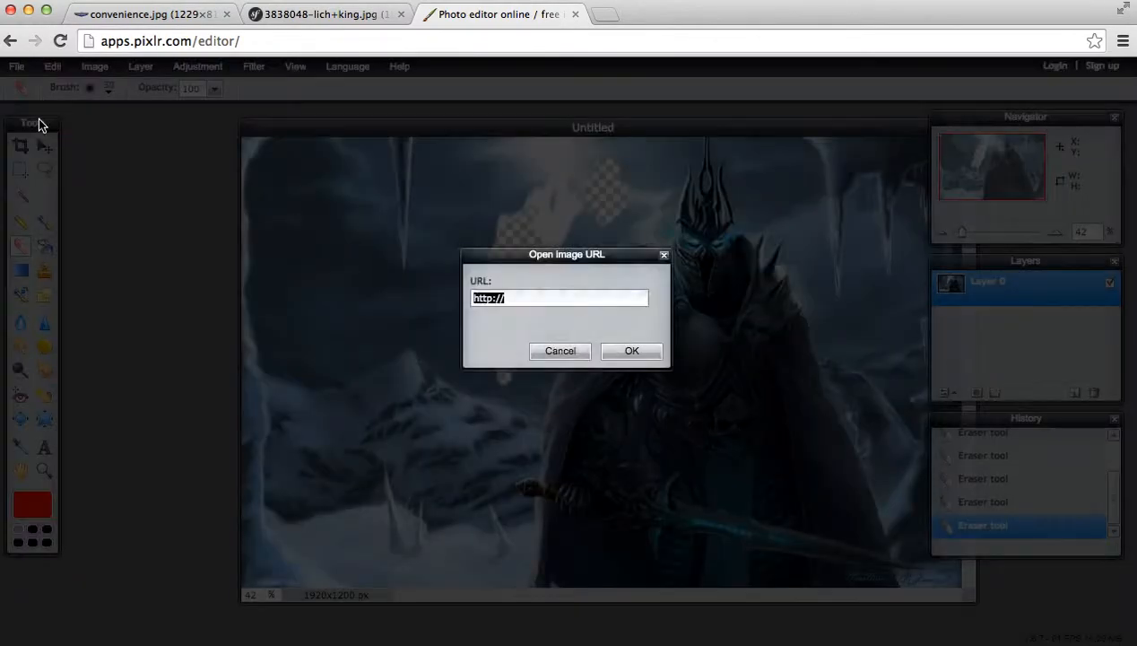
key(super+v)
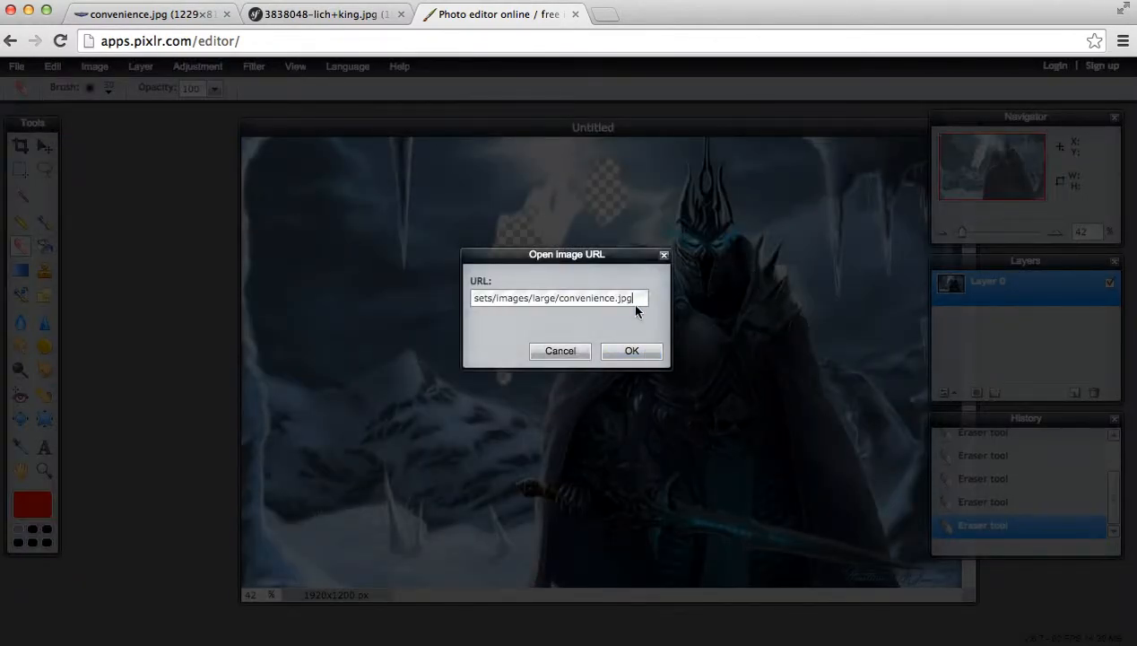
click(643, 354)
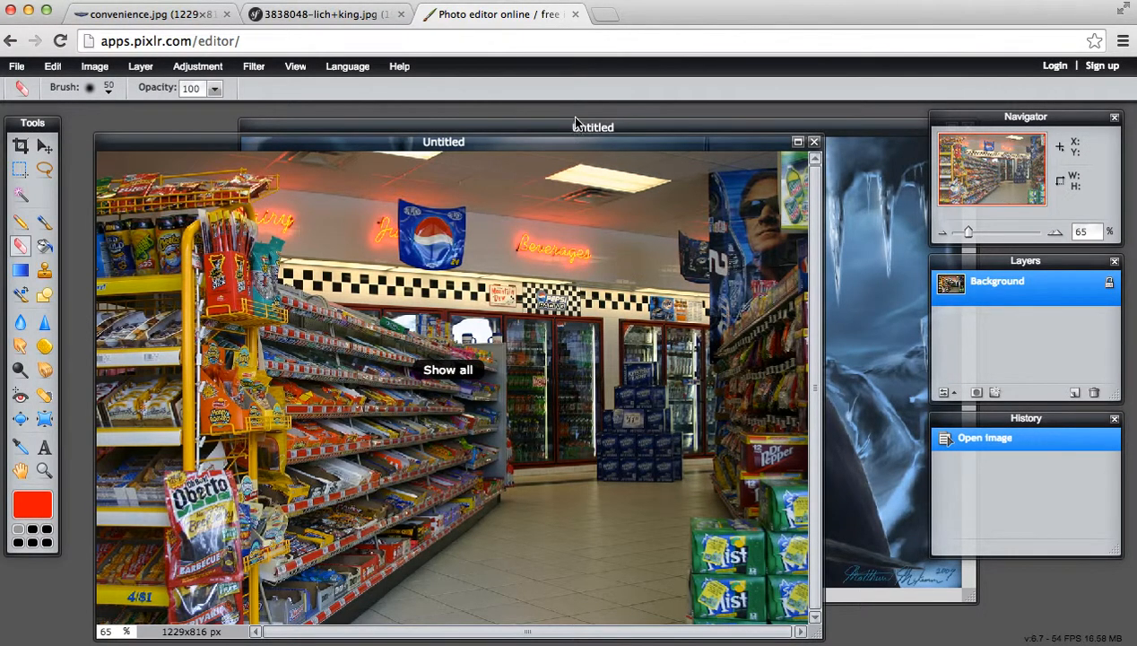
drag(570, 141, 584, 182)
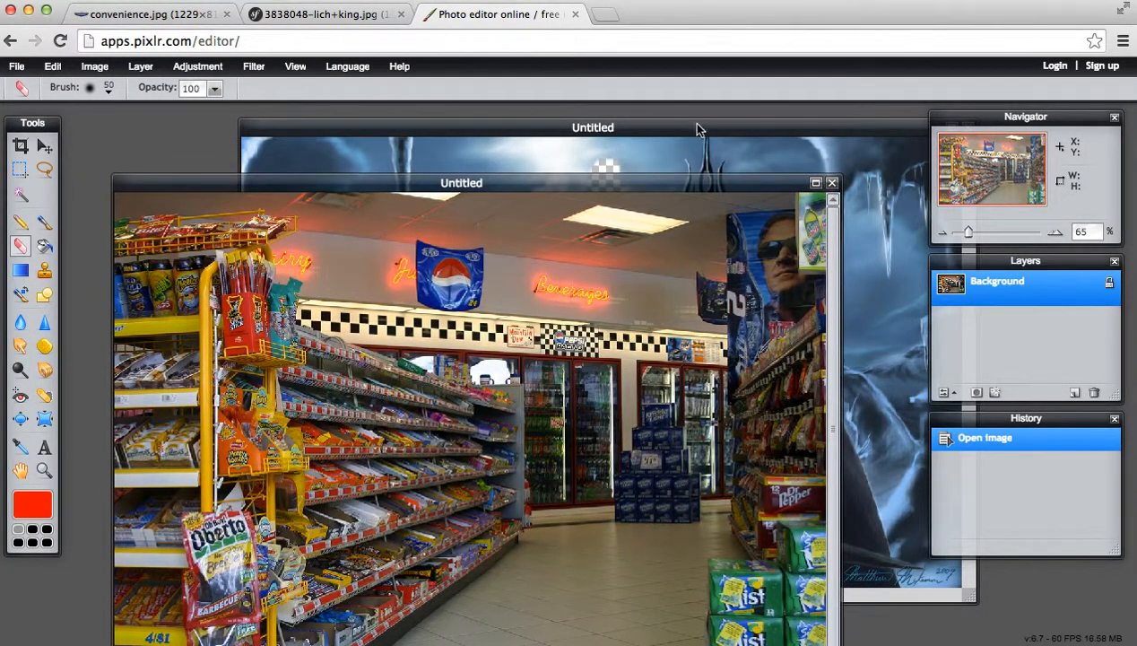
Copy the entire Lich King layer and paste it as a new layer into the convenience store image.
click(691, 131)
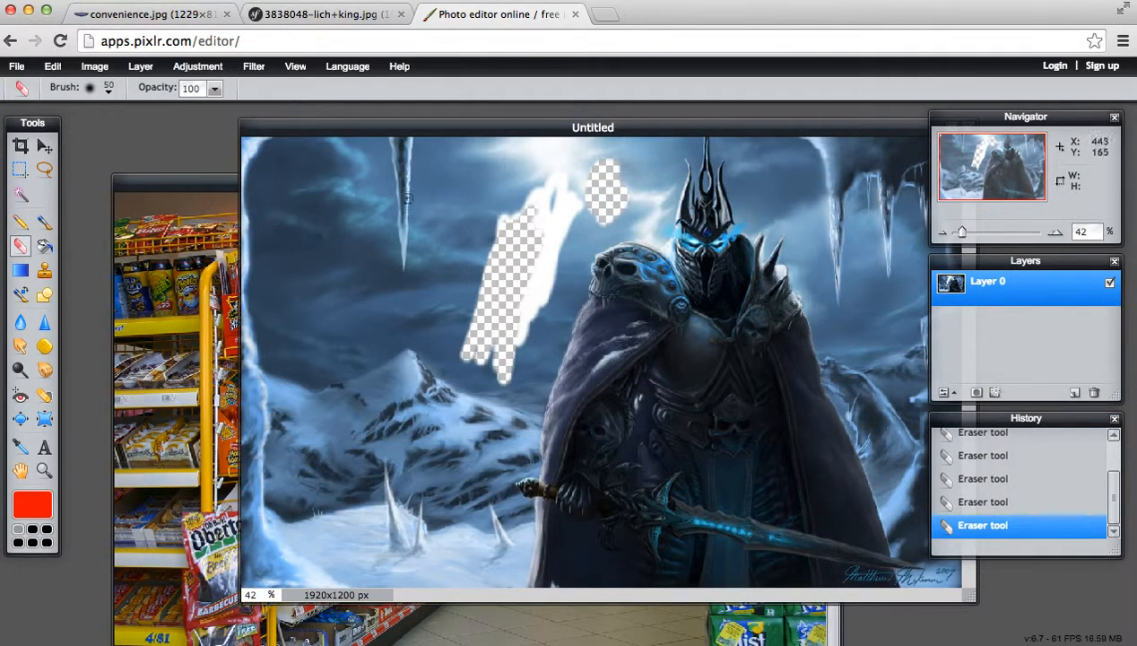
key(ctrl+a)
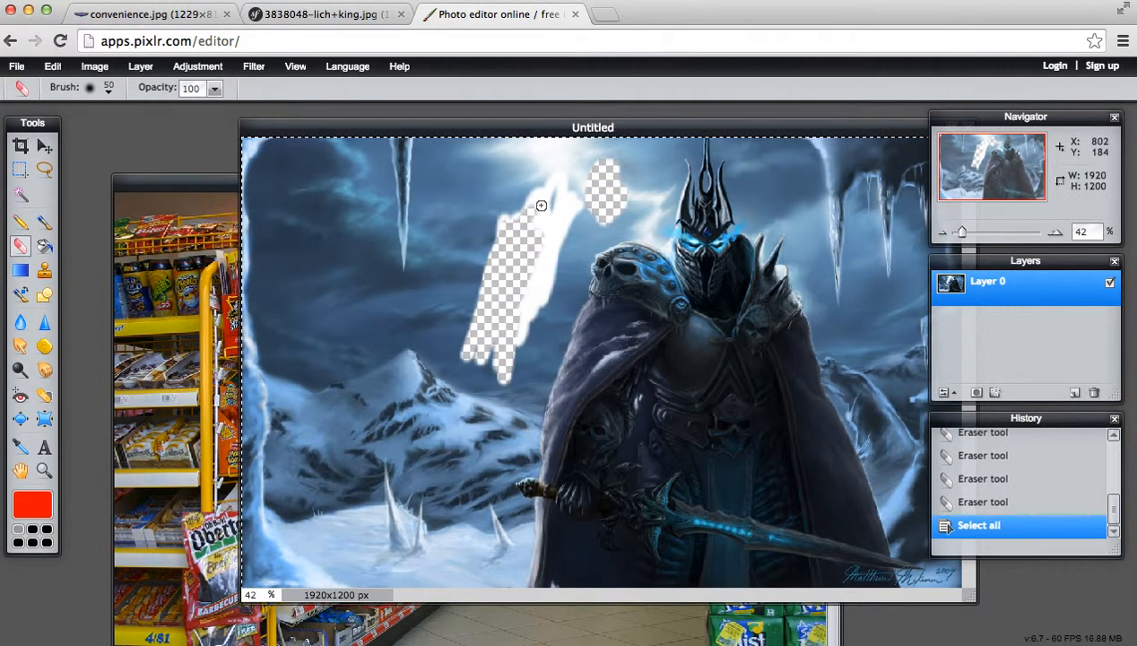
key(ctrl+c)
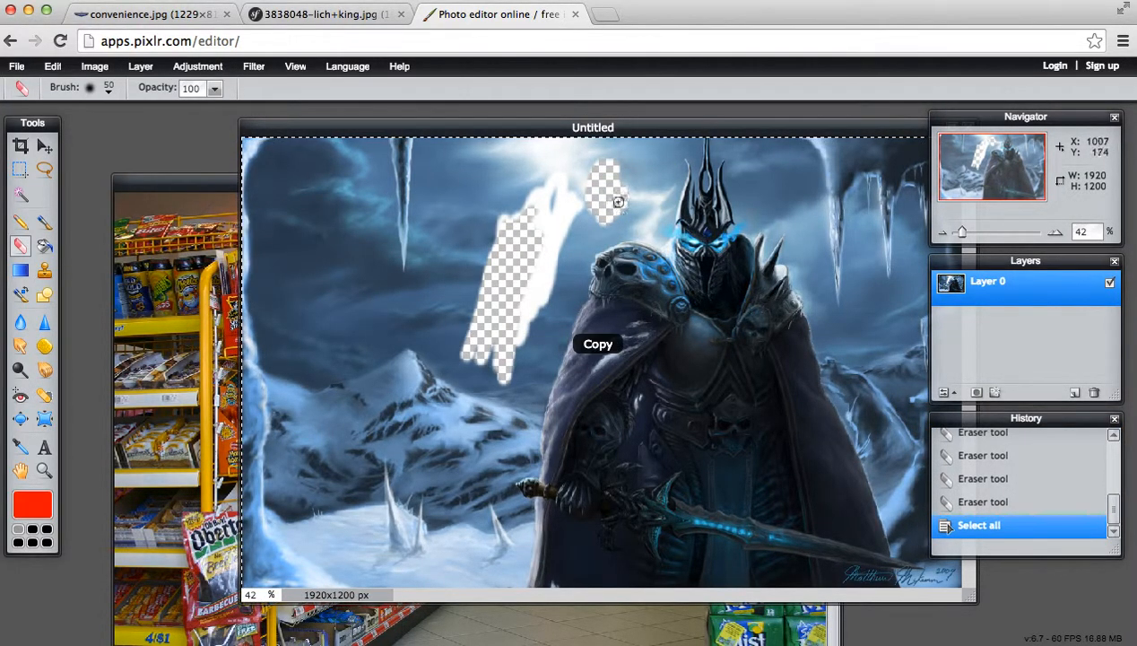
click(187, 195)
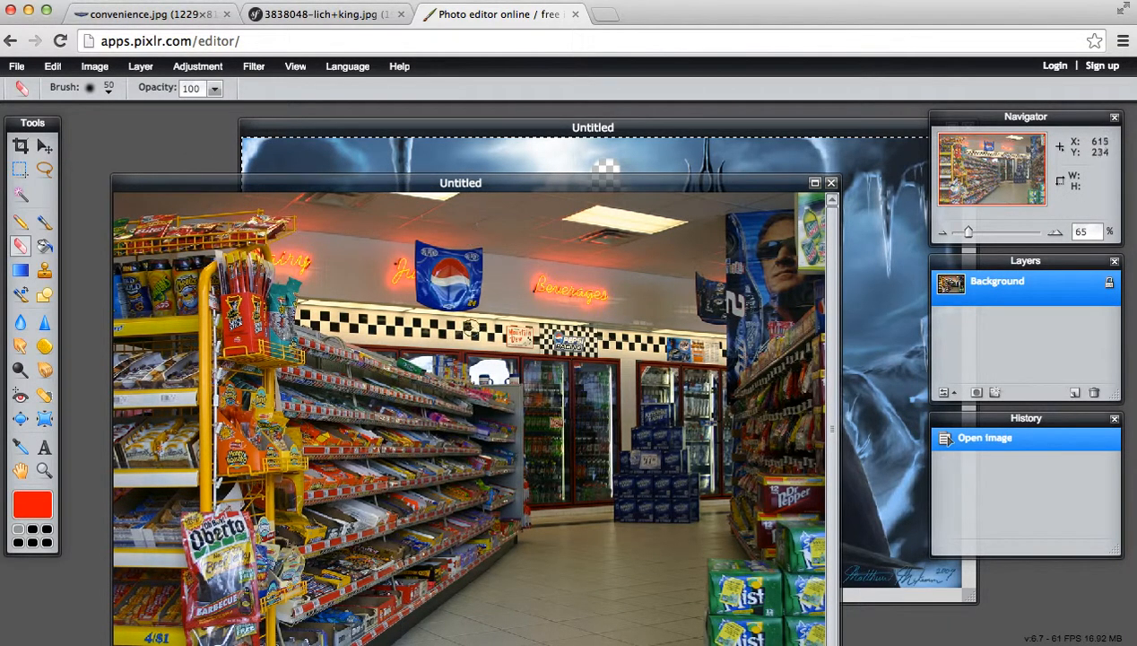
key(ctrl+v)
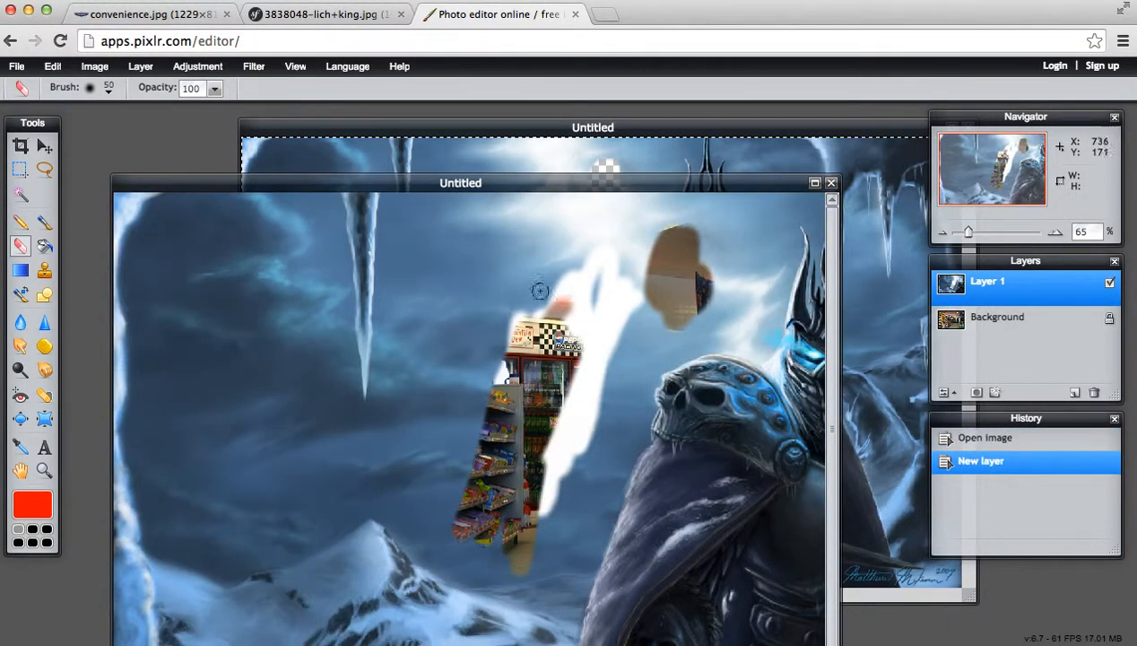
Reposition the pasted Lich King layer over the store with the Move tool, comparing it with the source image, and delete that layer.
click(45, 147)
drag(659, 348, 554, 353)
click(677, 132)
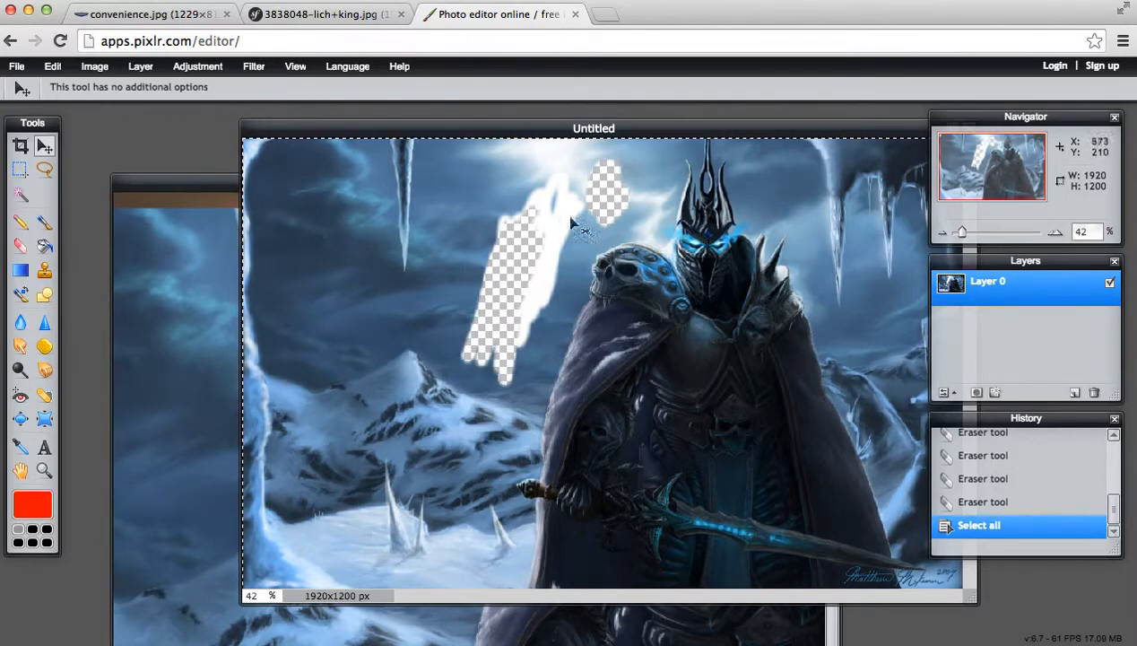
click(181, 183)
drag(546, 341, 482, 329)
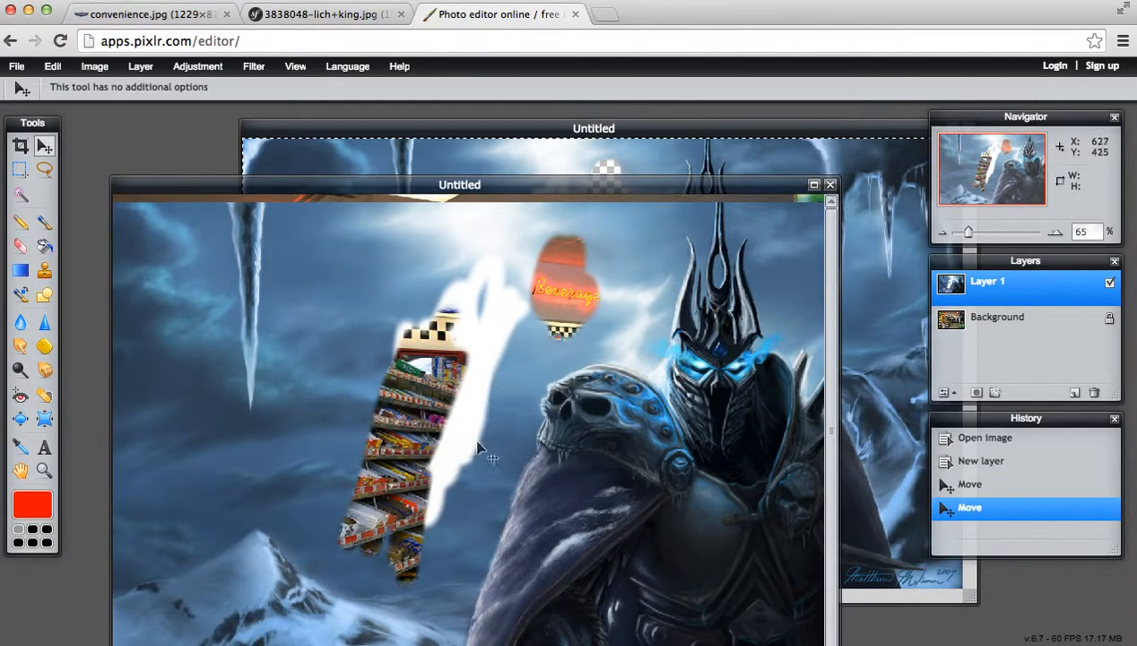
drag(476, 403, 527, 364)
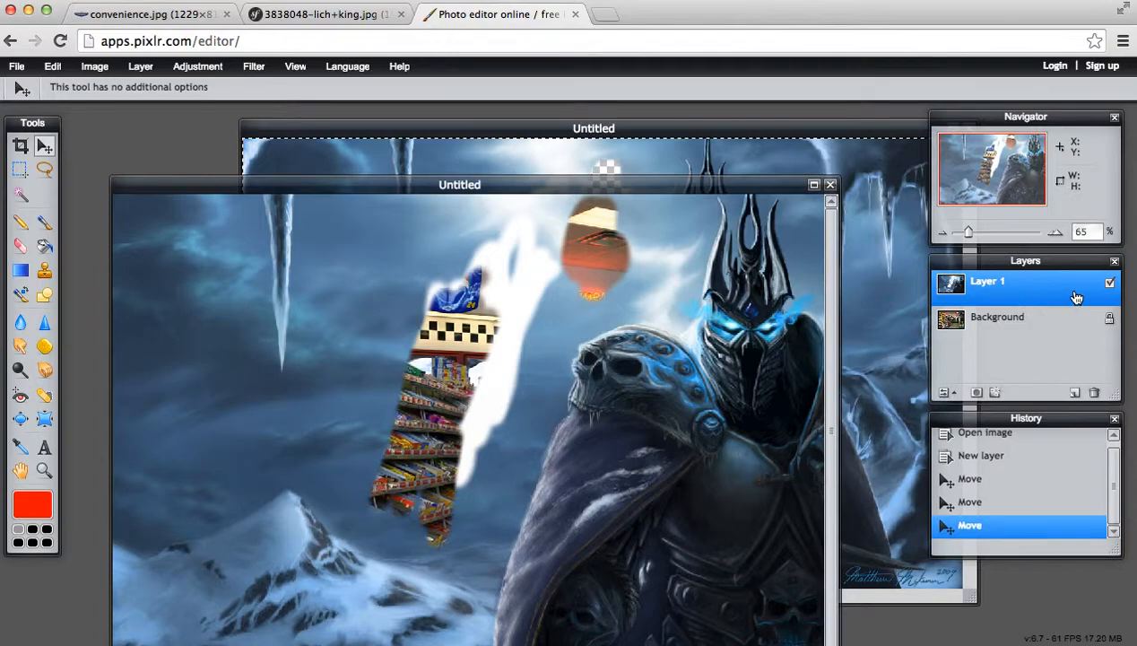
click(1094, 394)
Zoom the Lich King image in to 498% and shift its layer with the Move tool until the skull shoulder armour fills the view.
click(819, 135)
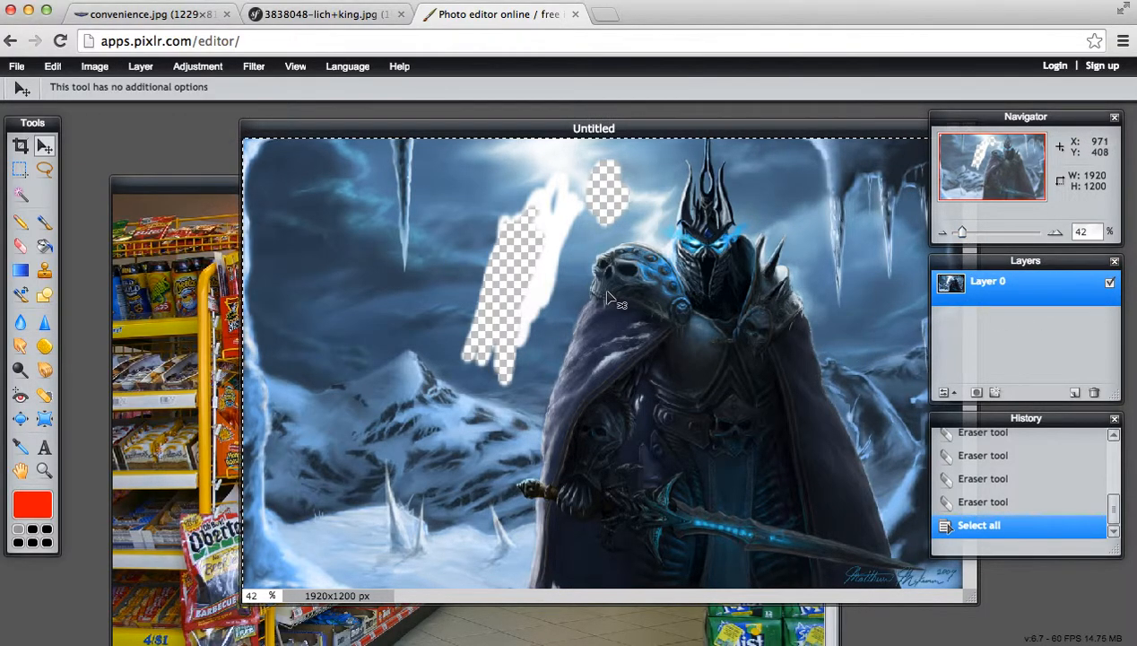
click(44, 470)
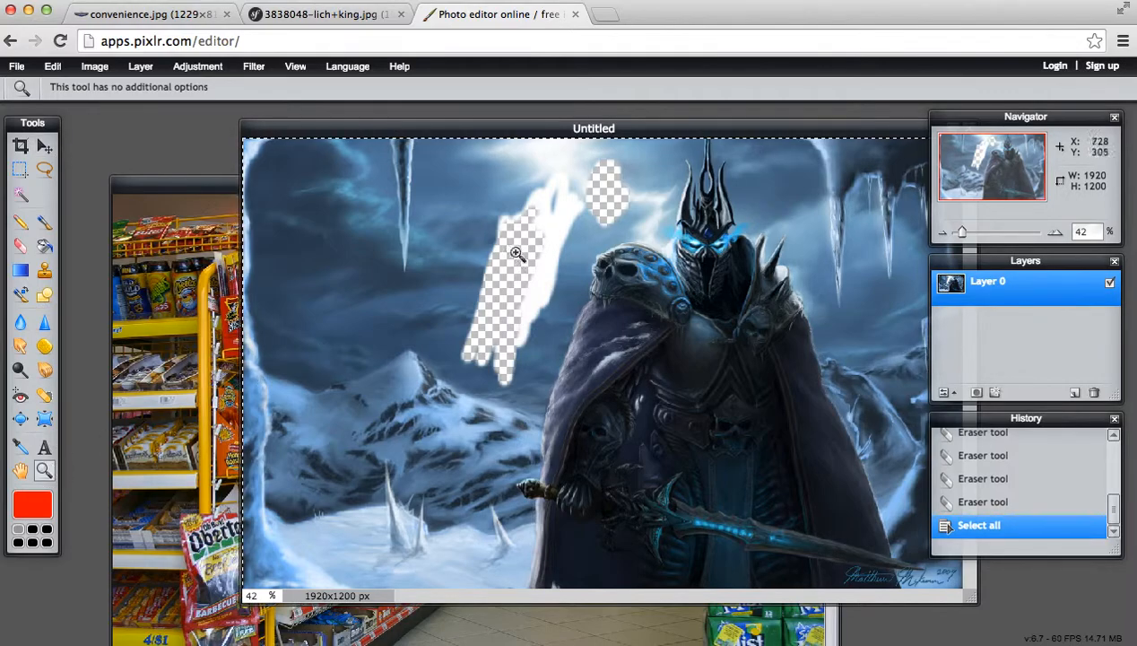
drag(519, 208, 650, 312)
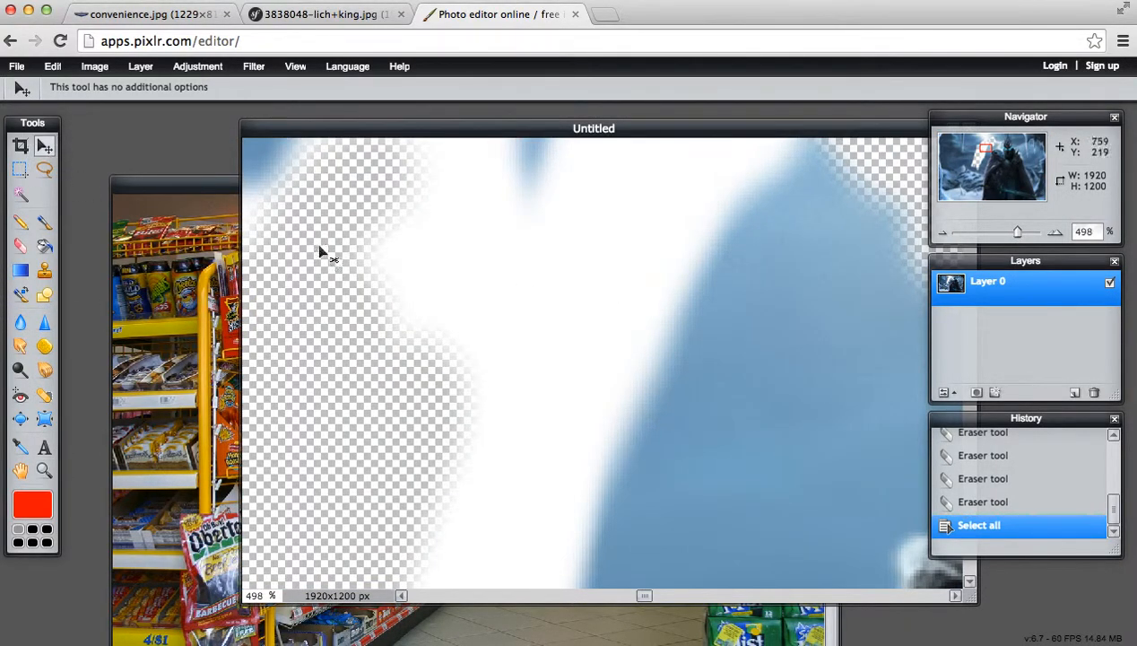
drag(820, 360, 449, 224)
drag(710, 318, 543, 276)
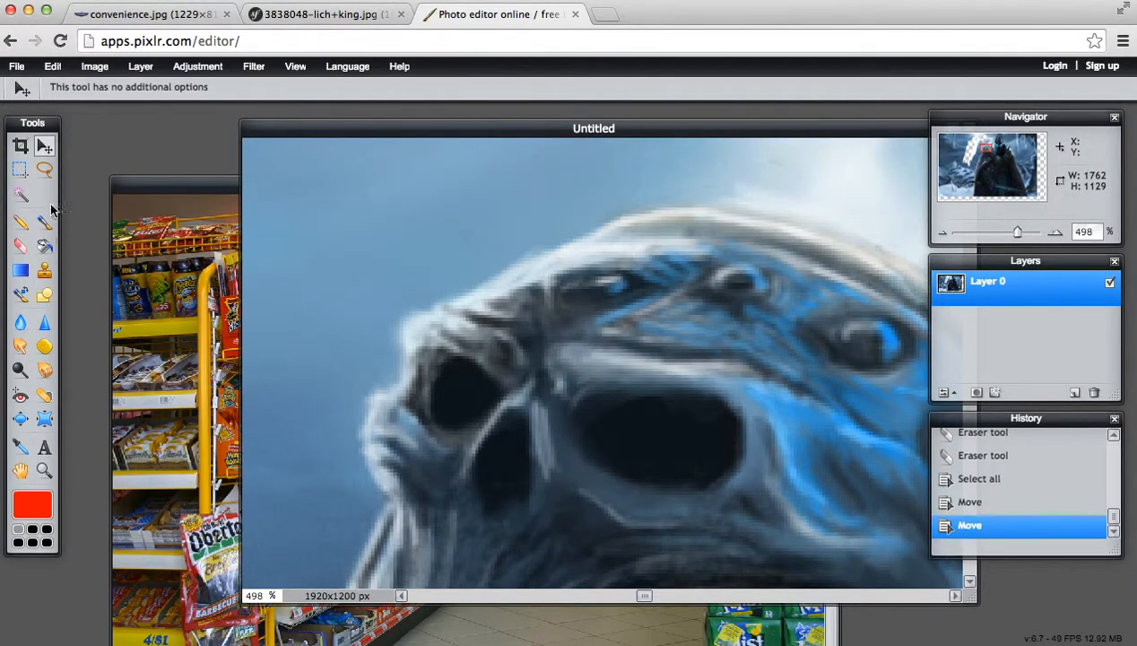
Set the Eraser to the soft size 20 brush and erase a strip of sky along the upper edge of the skull shoulder armour.
click(19, 244)
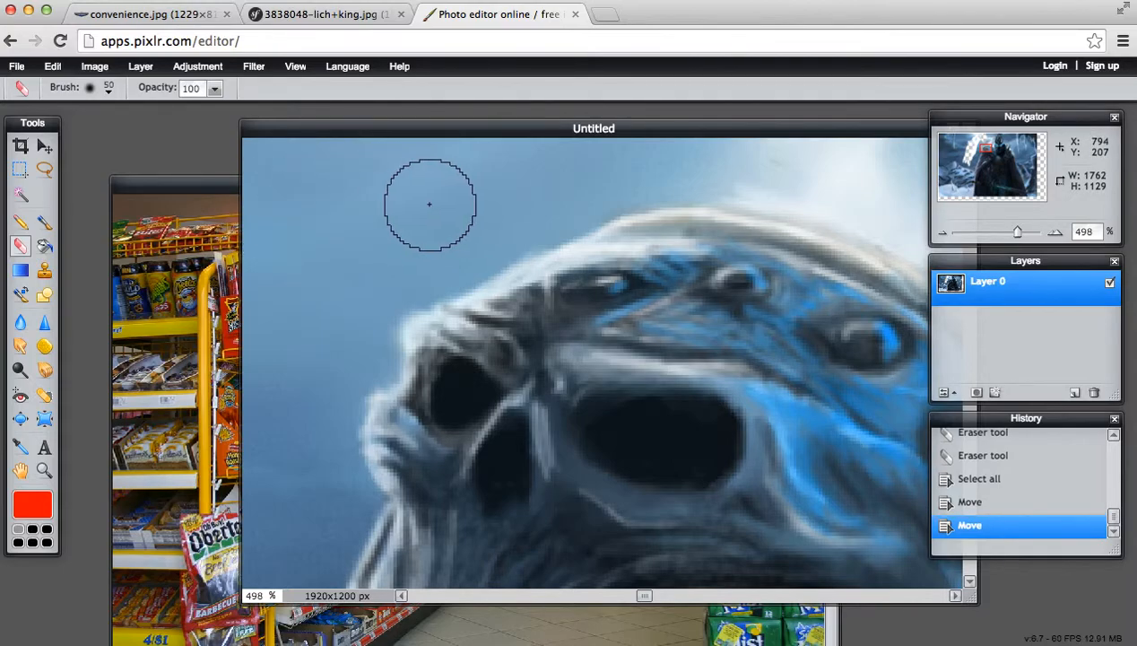
click(89, 89)
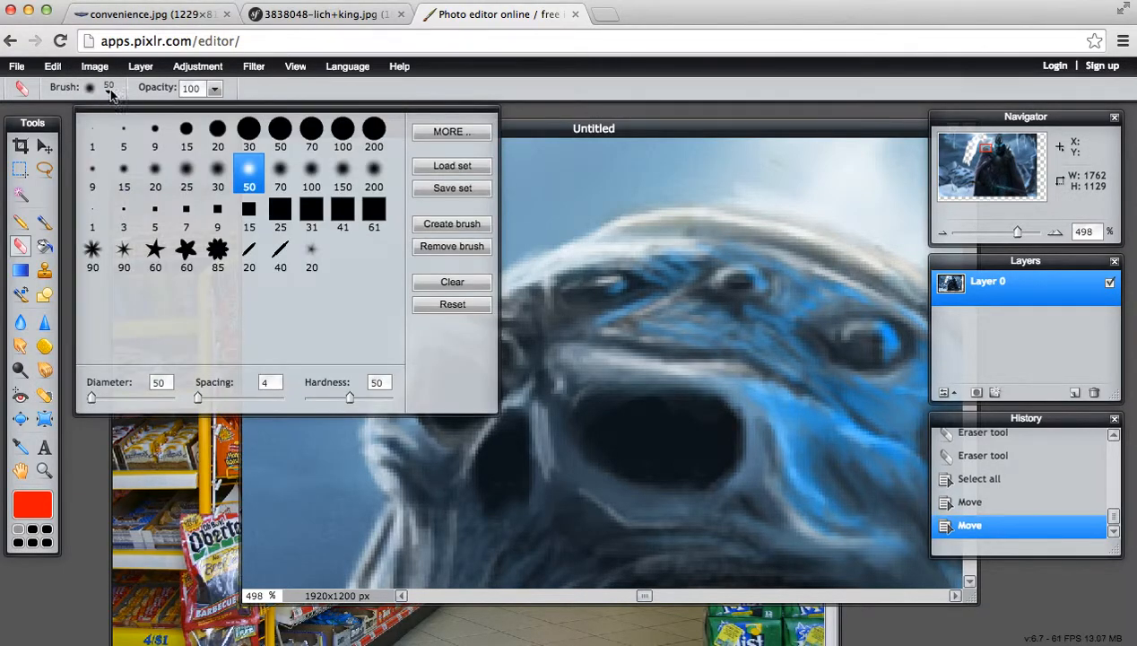
click(156, 175)
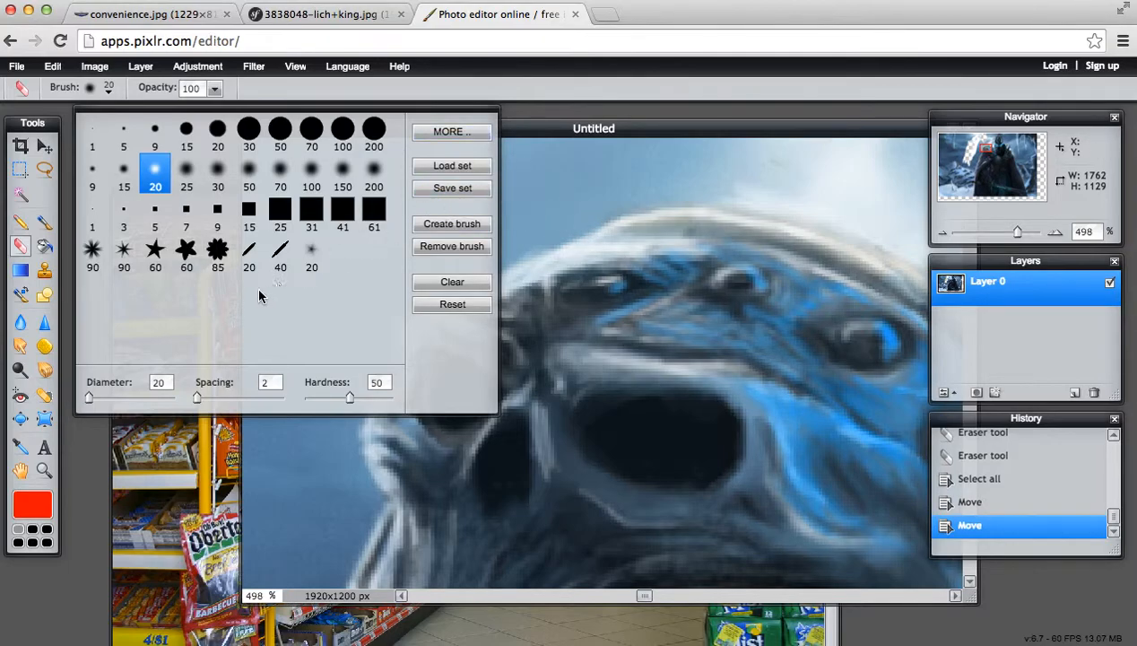
click(592, 203)
mouse_move(578, 203)
mouse_down()
mouse_move(474, 261)
mouse_move(628, 184)
mouse_move(576, 209)
mouse_up()
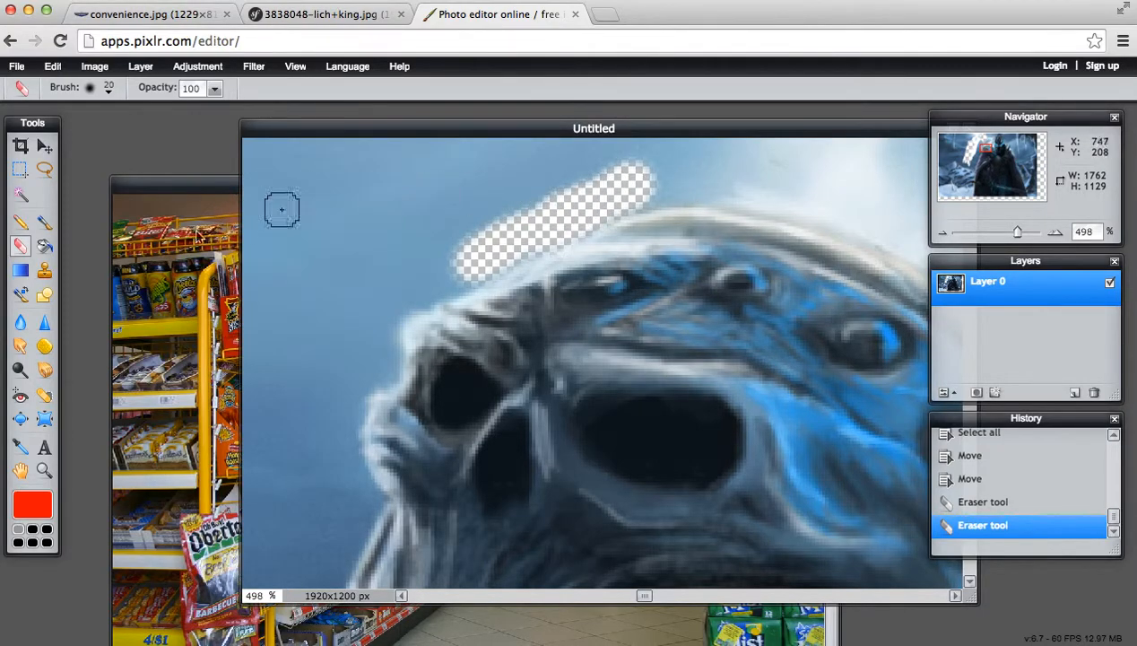
Copy the entire Lich King layer with its newly erased strip and paste it as a new layer into the convenience store image.
click(215, 194)
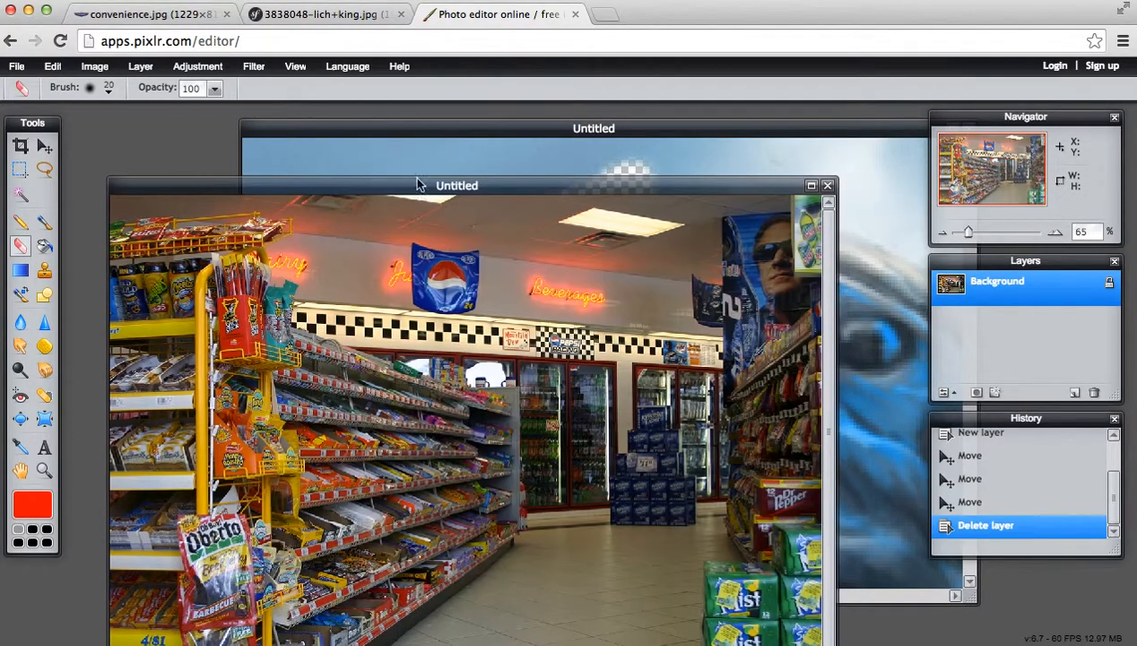
click(766, 130)
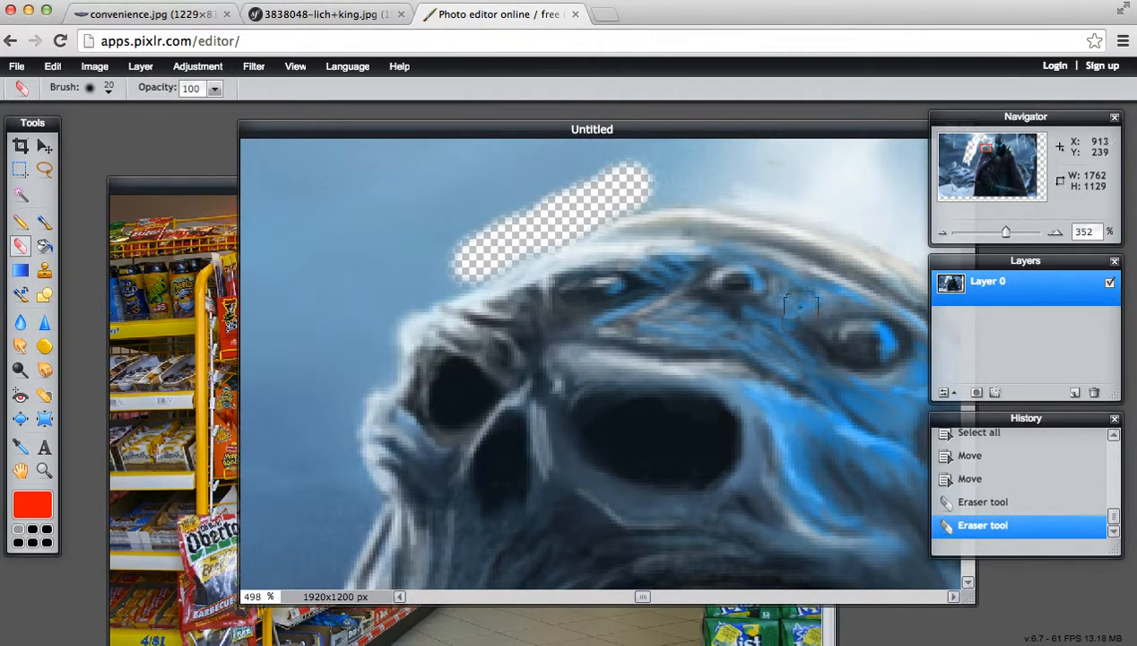
key(ctrl+a)
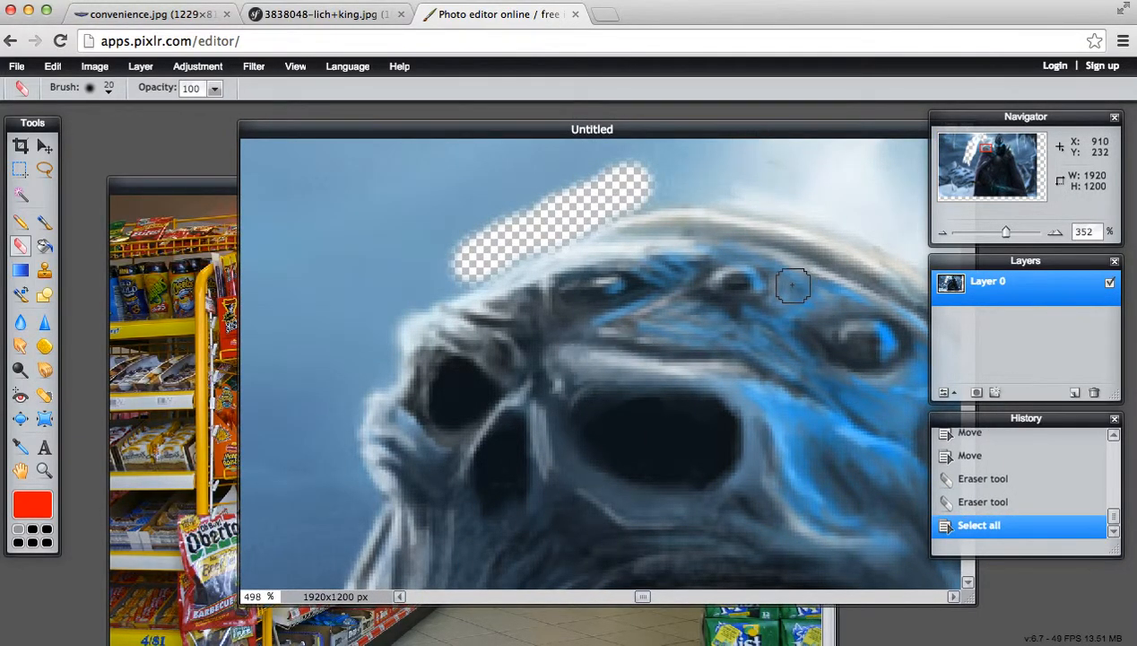
key(ctrl+c)
click(205, 188)
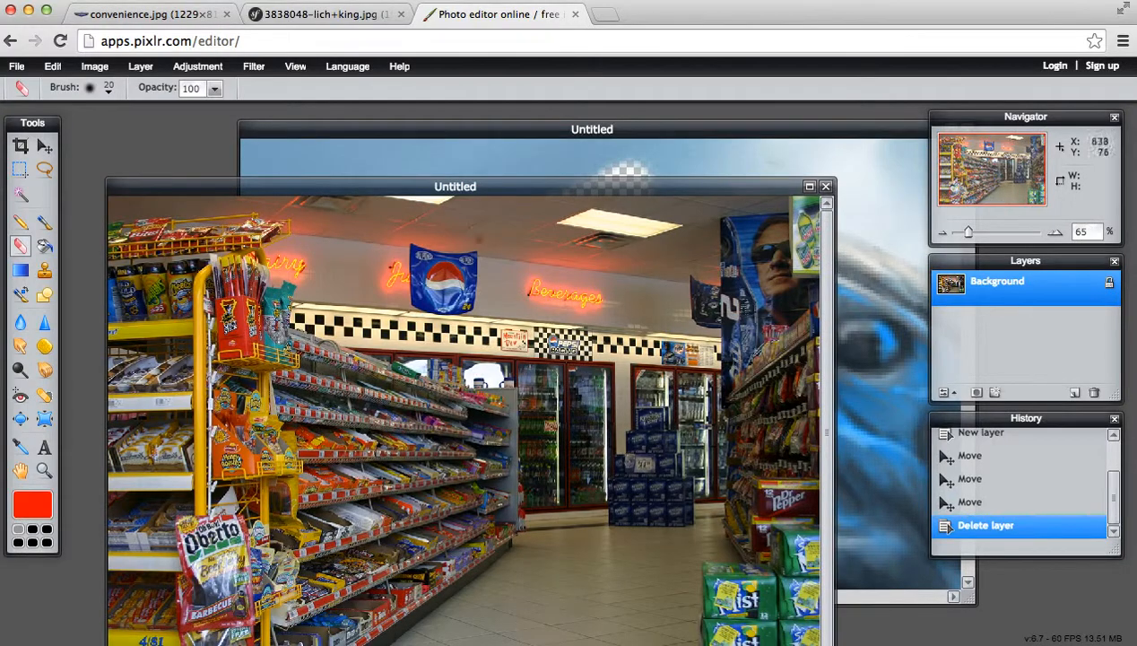
key(ctrl+v)
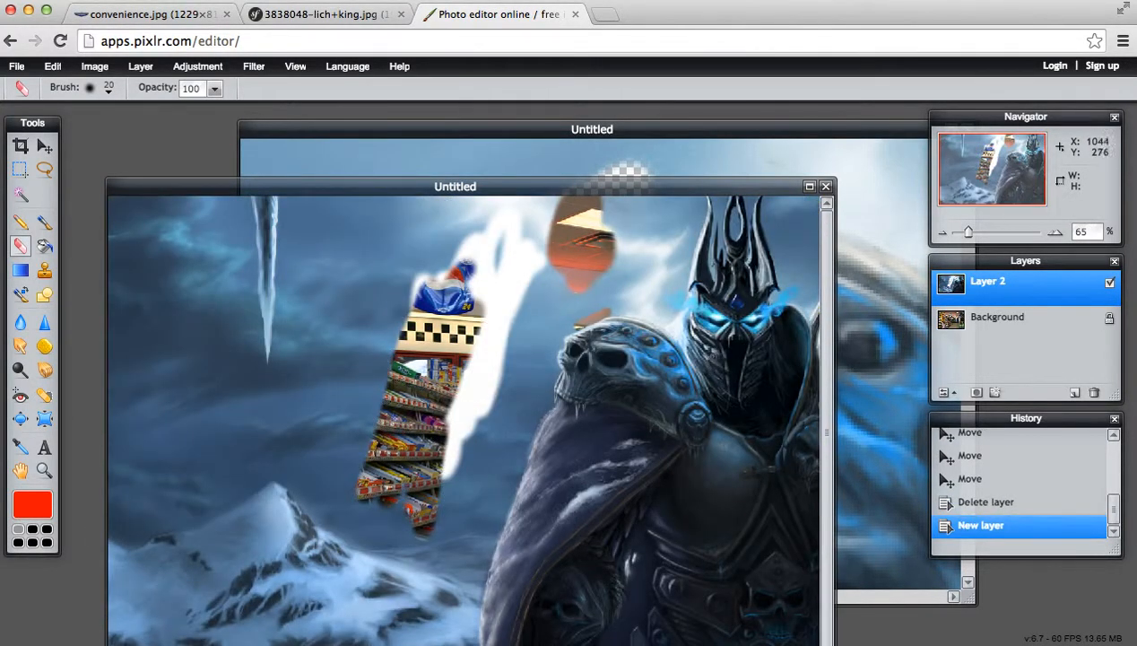
Erase the sky along the outer face edge of the skull shoulder armour on the pasted layer, using the soft size 20 Eraser.
click(44, 470)
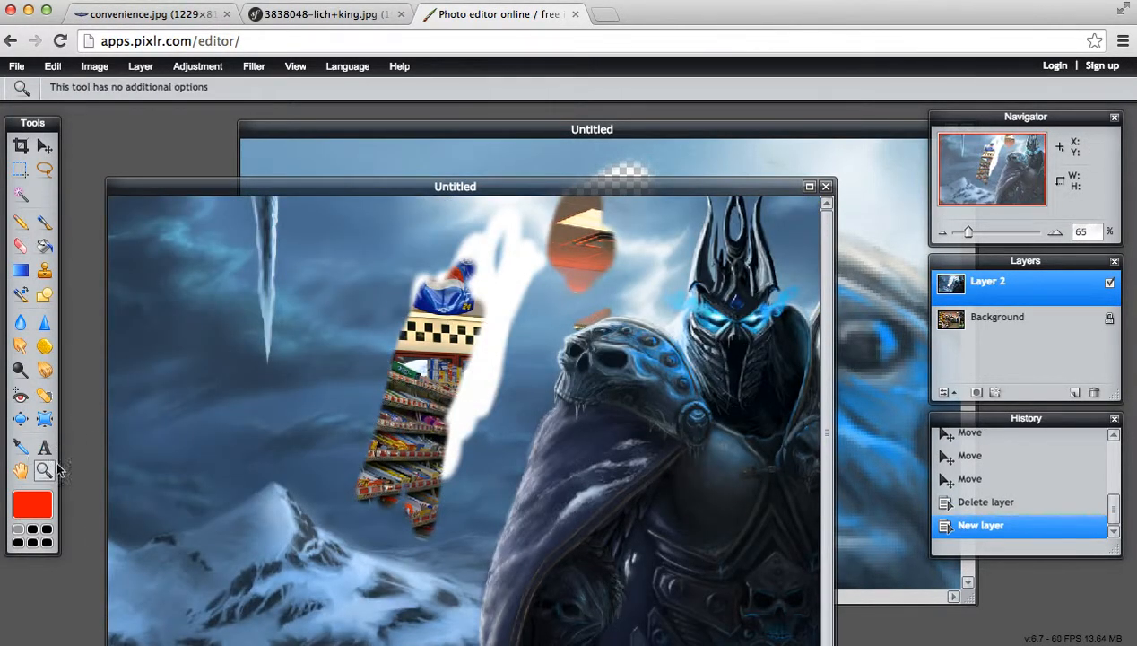
drag(556, 261, 642, 346)
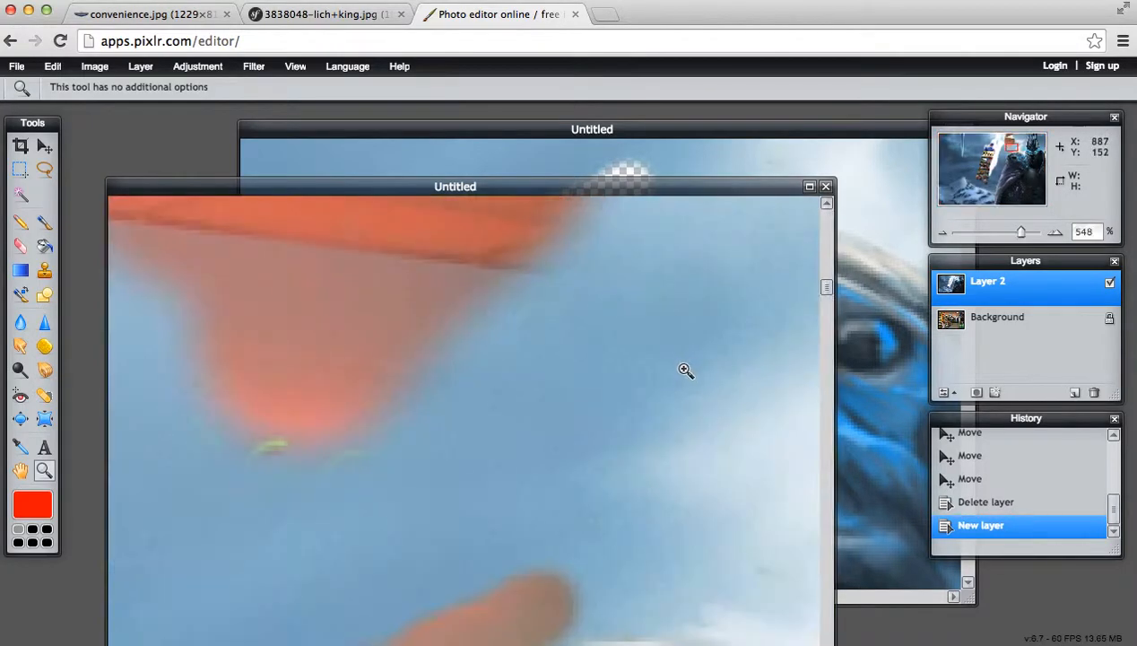
click(577, 382)
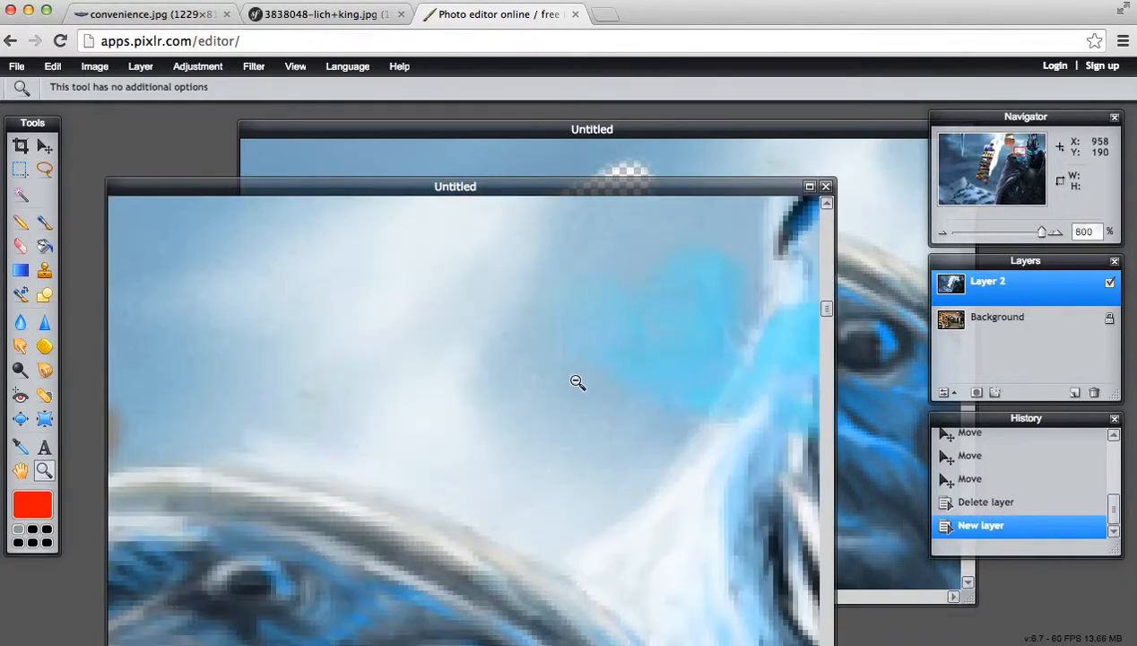
alt+click(475, 468)
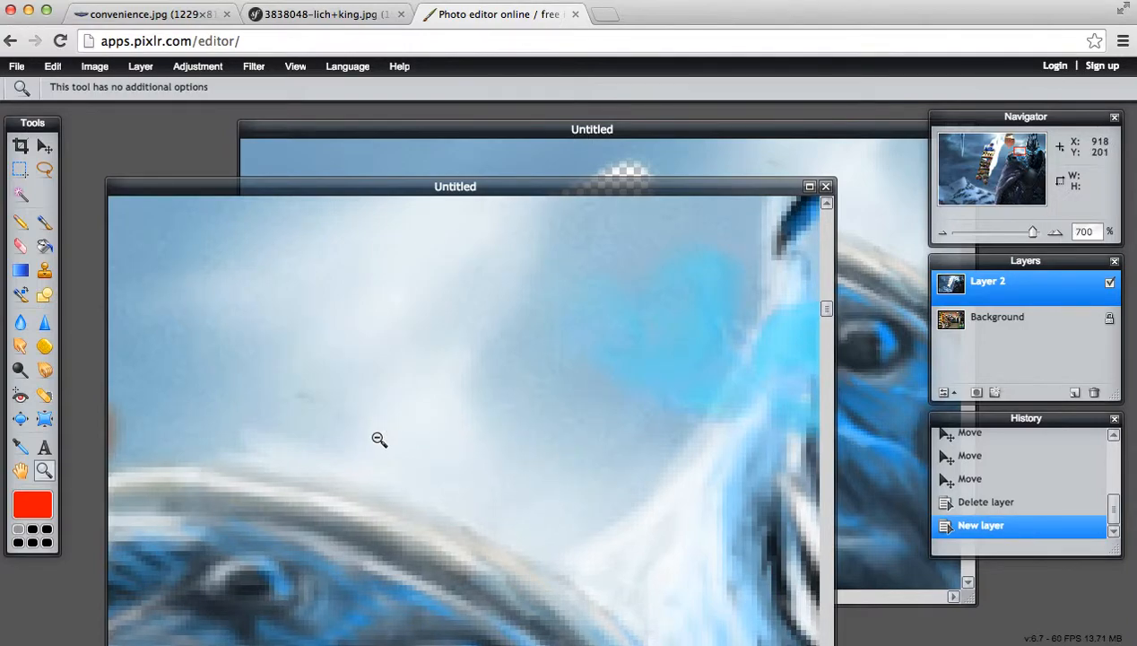
double_click(456, 186)
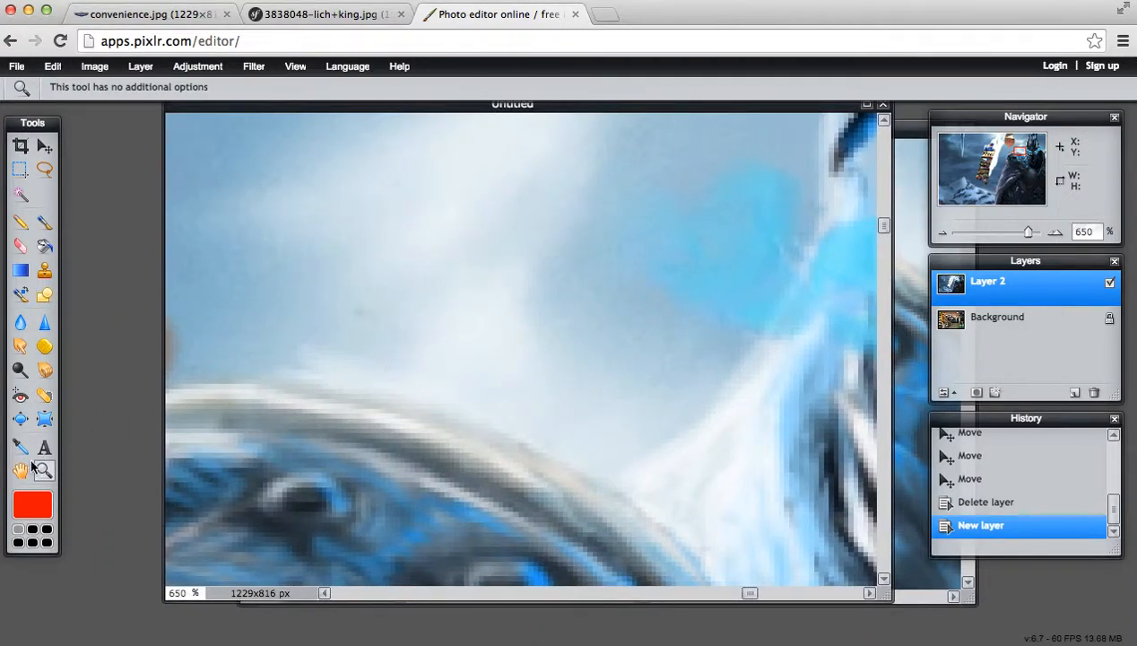
drag(307, 404, 591, 294)
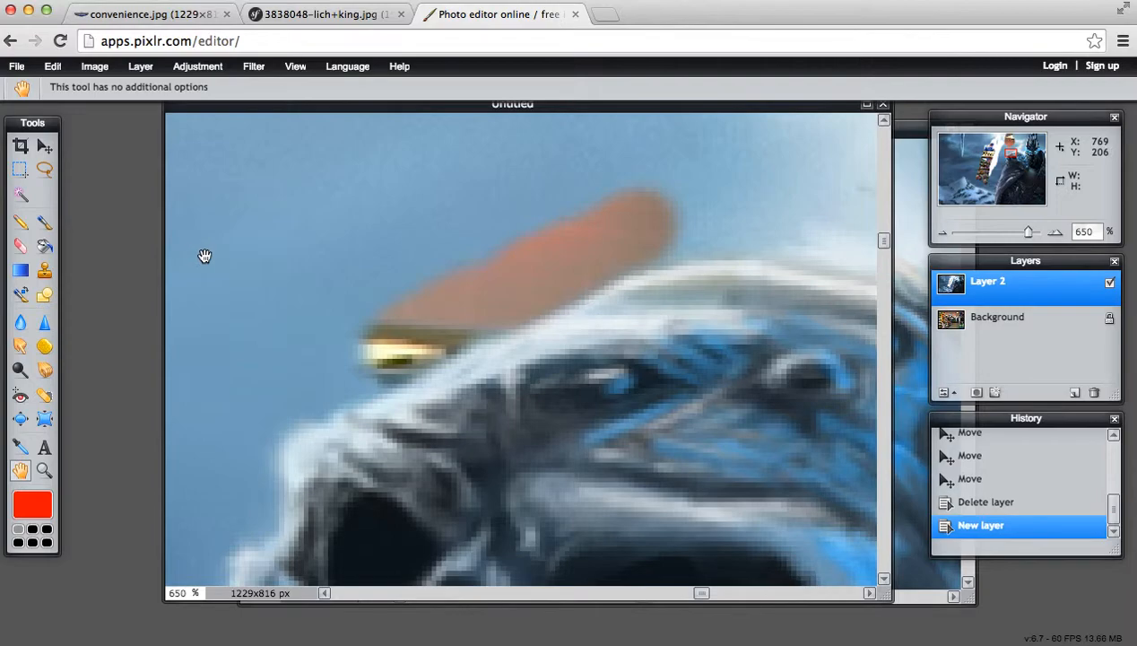
alt+click(515, 317)
alt+click(518, 318)
alt+click(517, 318)
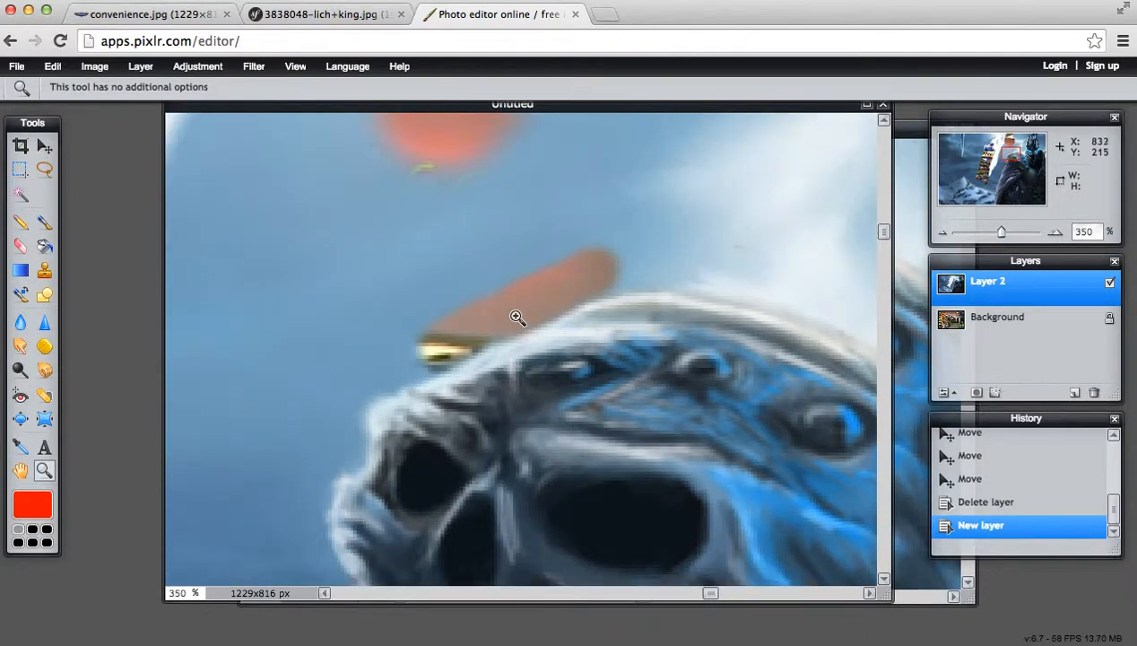
click(21, 245)
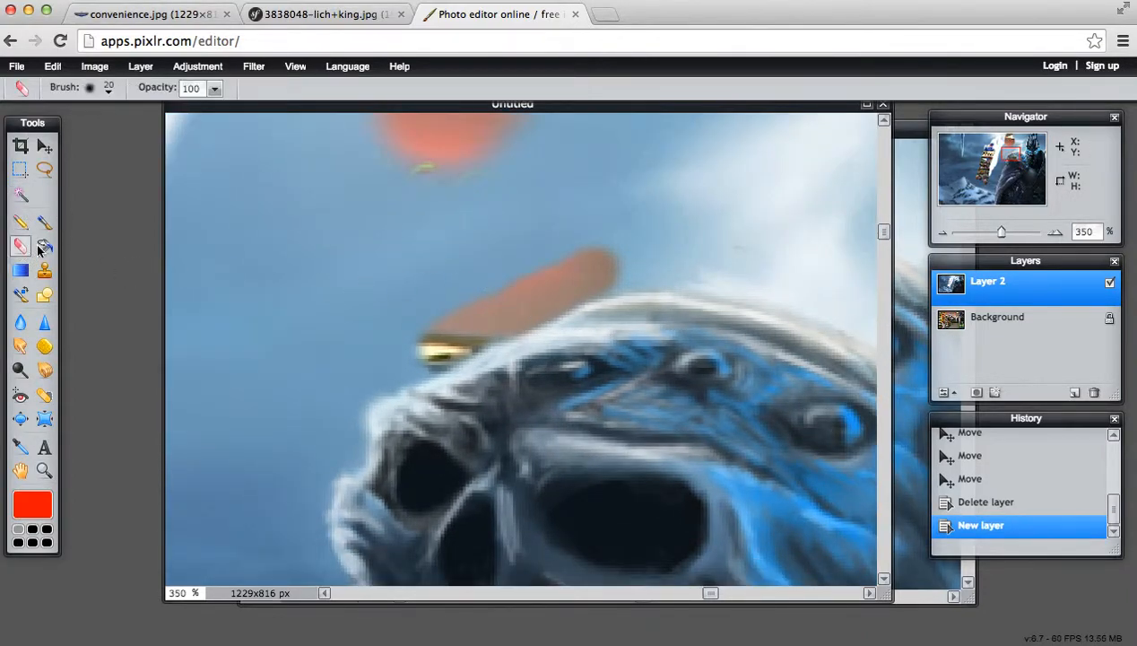
mouse_move(401, 344)
mouse_down()
mouse_move(432, 348)
mouse_move(344, 407)
mouse_move(350, 453)
mouse_move(309, 466)
mouse_move(316, 558)
mouse_up()
Erase the sky beside the skull's jaw and the top of the furry cloak edge with the same size 20 brush.
click(20, 470)
drag(501, 435, 571, 119)
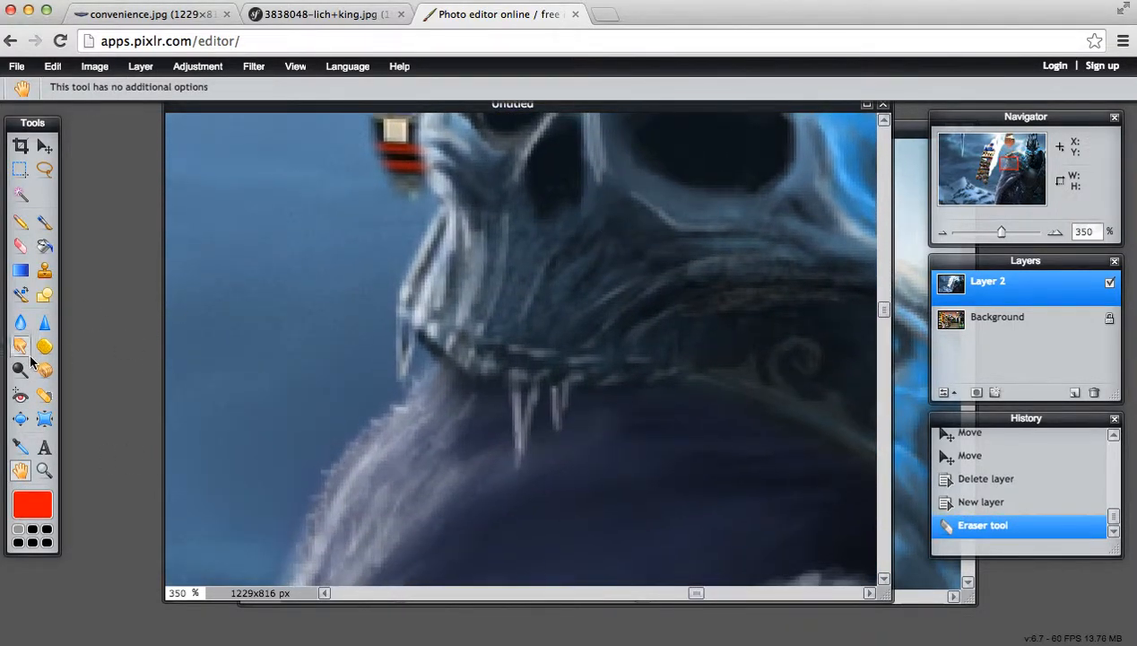
click(20, 244)
mouse_move(398, 204)
mouse_down()
mouse_move(382, 271)
mouse_move(377, 412)
mouse_move(338, 421)
mouse_move(284, 480)
mouse_move(314, 480)
mouse_move(294, 493)
mouse_move(267, 550)
mouse_up()
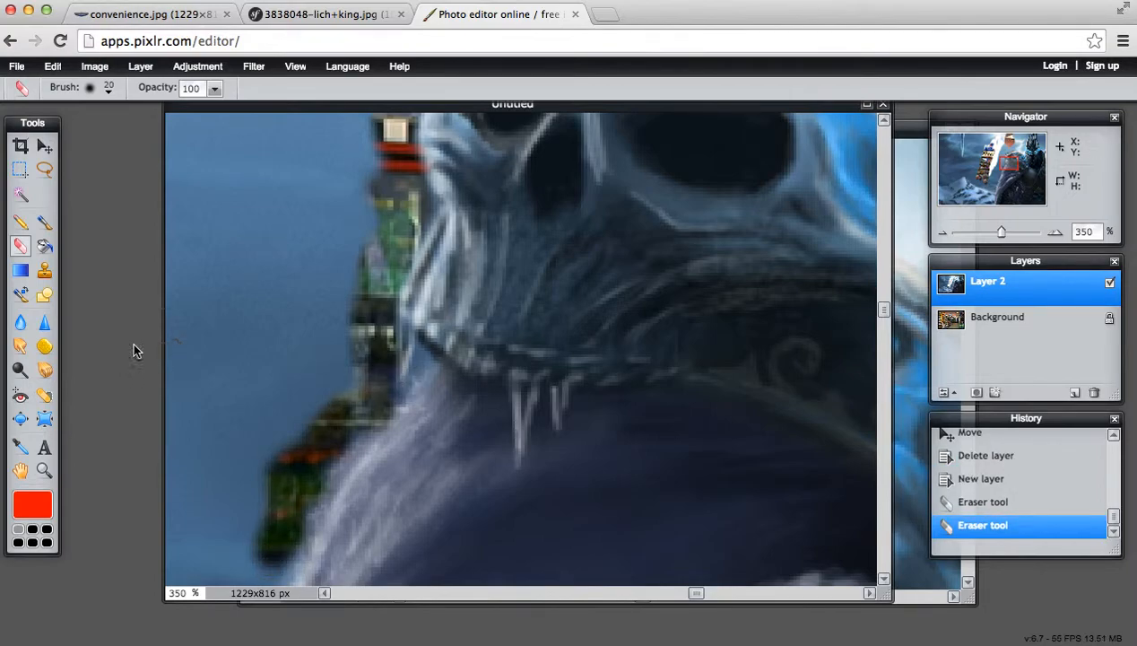
Set the Eraser to the soft size 9 brush and clean up the sky beside the cloak edge and under the skull's jaw.
click(110, 89)
click(93, 172)
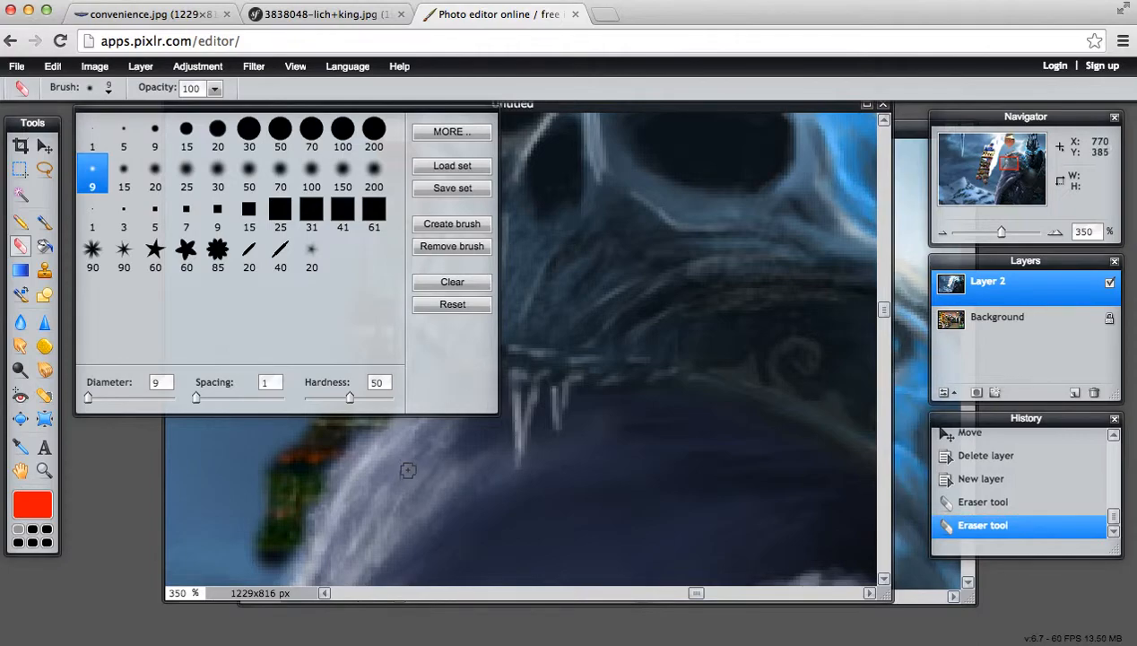
click(263, 470)
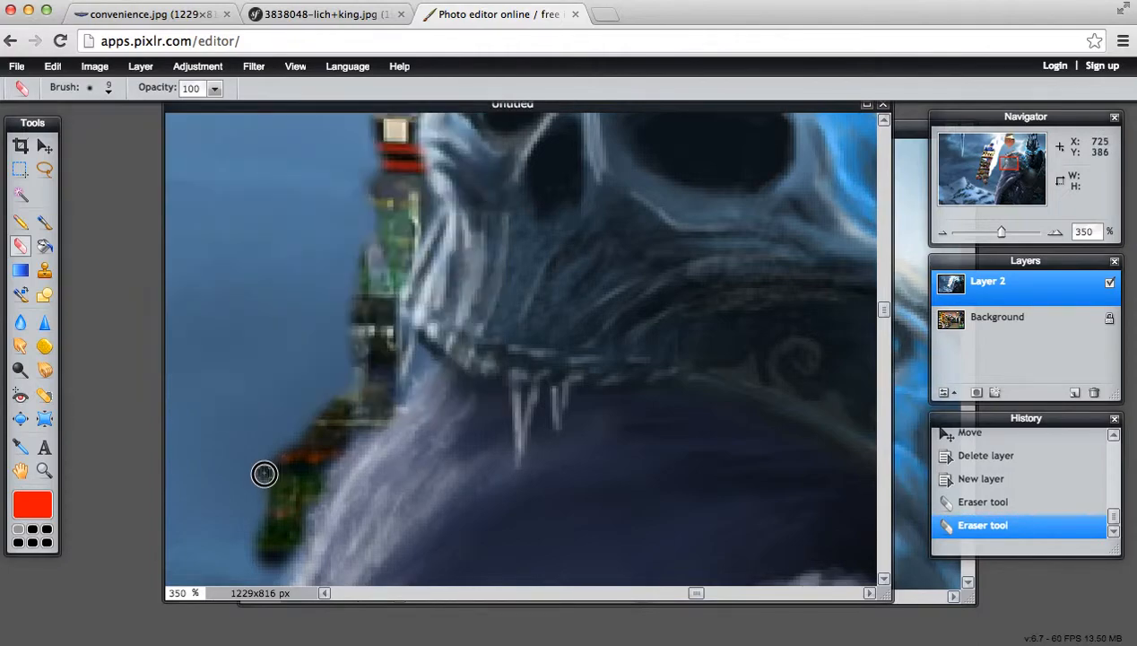
click(417, 351)
click(428, 359)
click(415, 372)
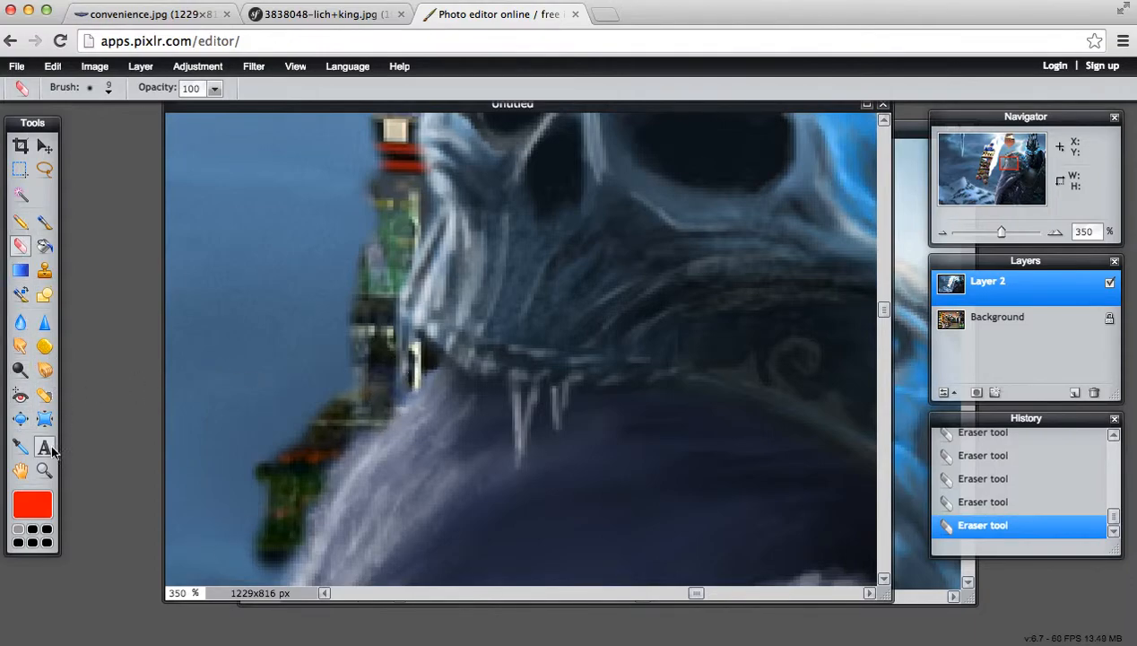
Continue erasing a short stretch of sky down the upper cloak edge with the size 9 brush.
click(19, 470)
drag(448, 425, 571, 336)
drag(530, 512, 631, 282)
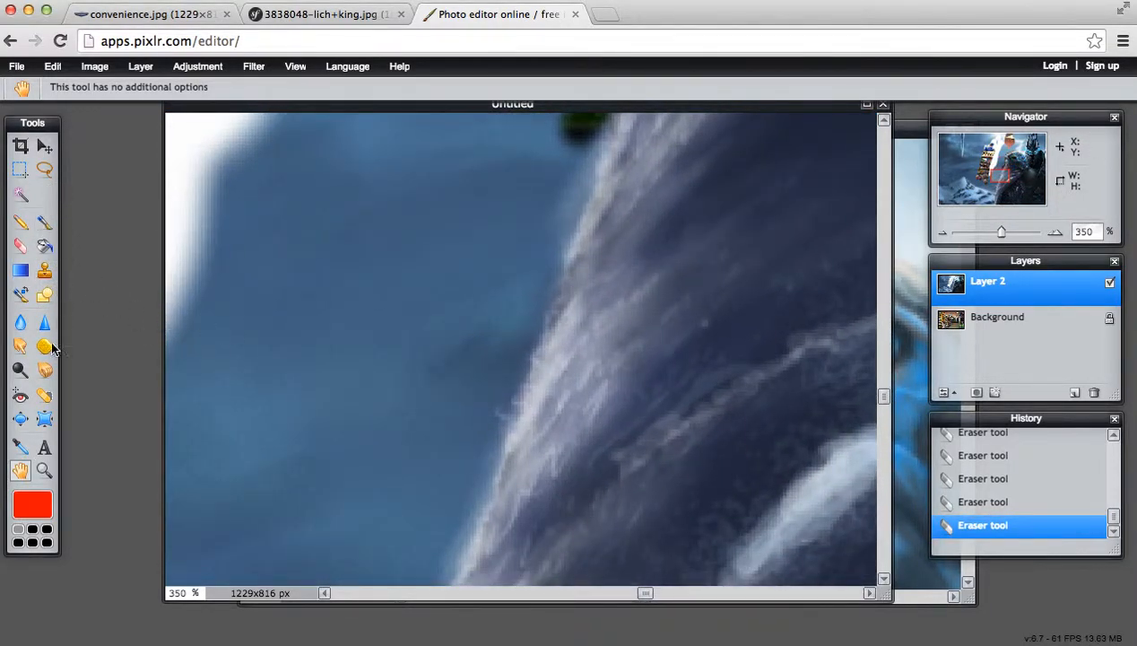
click(20, 245)
mouse_move(558, 135)
mouse_down()
mouse_move(547, 178)
mouse_move(589, 122)
mouse_move(604, 125)
mouse_move(549, 235)
mouse_up()
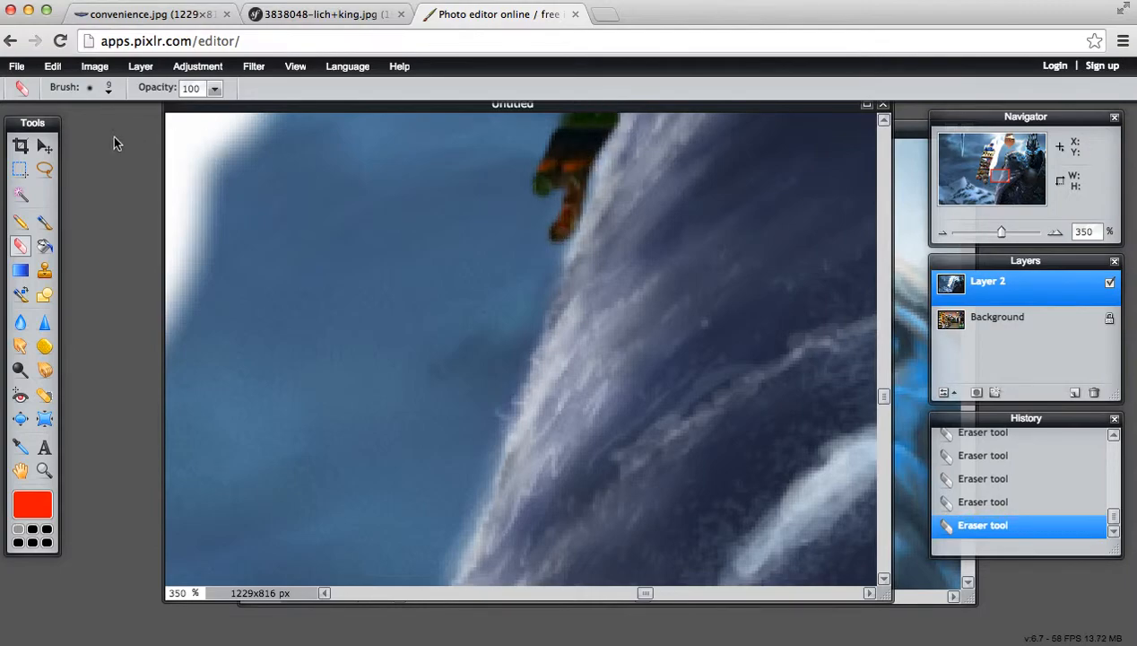
Set the Eraser to the soft size 30 brush and erase the sky along the middle stretch of the cloak's outer edge.
click(104, 89)
click(184, 171)
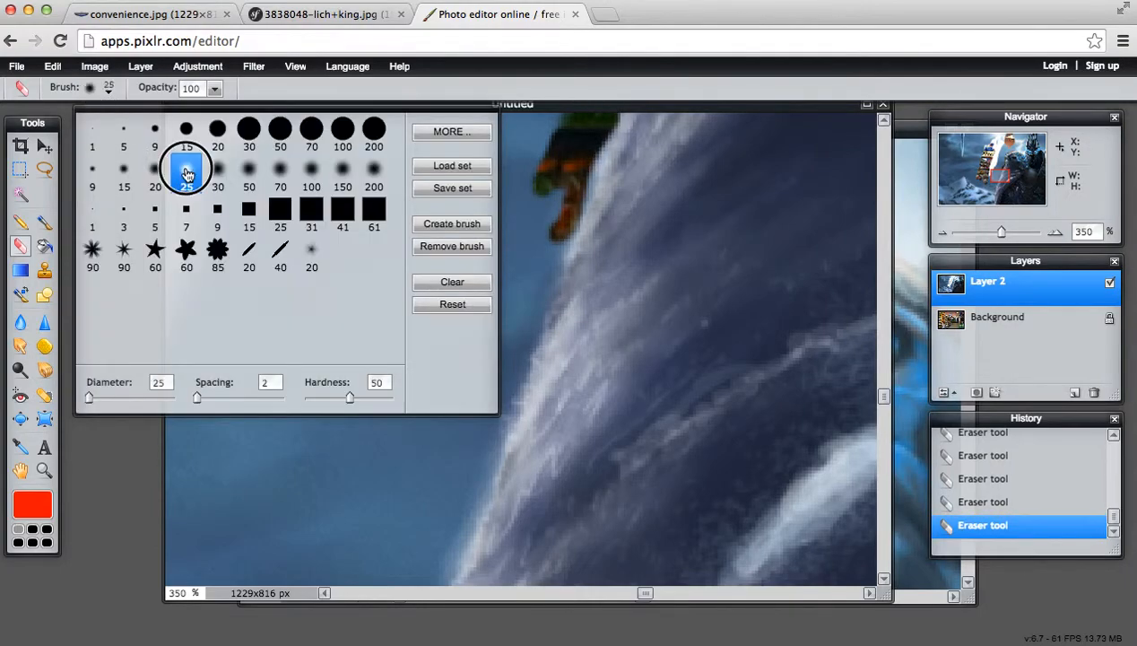
click(219, 174)
mouse_move(562, 186)
mouse_down()
mouse_move(522, 266)
mouse_move(535, 270)
mouse_move(527, 297)
mouse_move(479, 390)
mouse_move(497, 389)
mouse_move(469, 419)
mouse_move(459, 498)
mouse_up()
click(20, 470)
drag(547, 435, 612, 363)
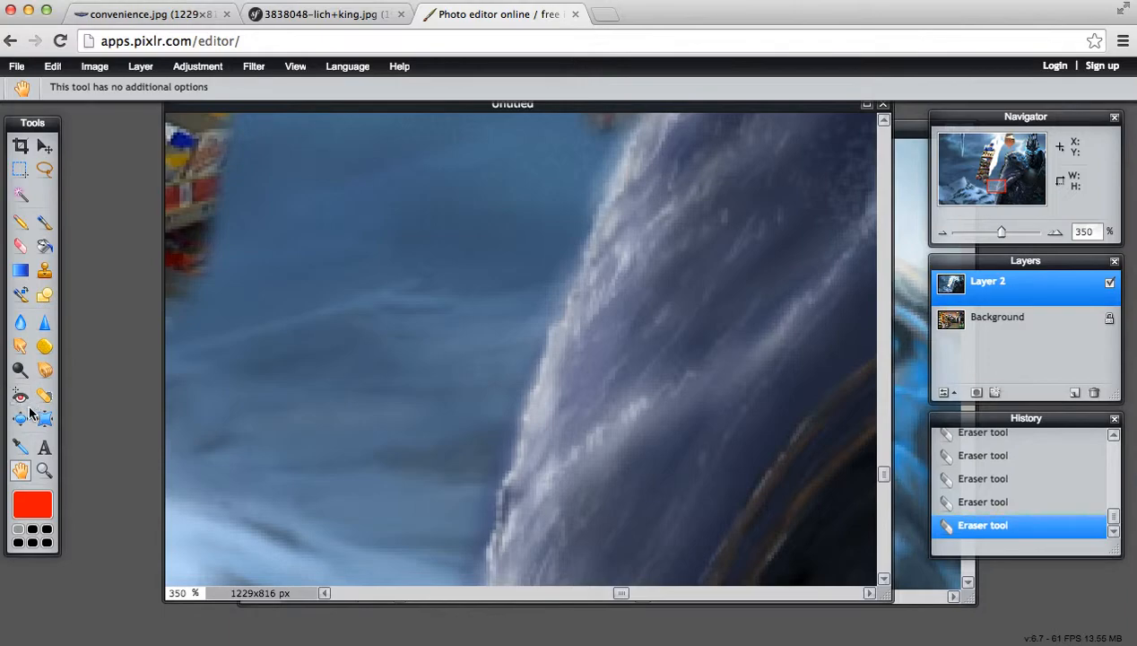
click(20, 245)
mouse_move(551, 170)
mouse_down()
mouse_move(599, 122)
mouse_move(462, 483)
mouse_move(470, 454)
mouse_move(446, 444)
mouse_up()
Erase the snowy mountain background along the lowest part of the cloak's outer edge with the size 30 brush.
click(20, 470)
drag(500, 495, 336, 300)
click(20, 247)
mouse_move(480, 179)
mouse_down()
mouse_move(516, 136)
mouse_move(456, 456)
mouse_move(458, 442)
mouse_move(475, 575)
mouse_up()
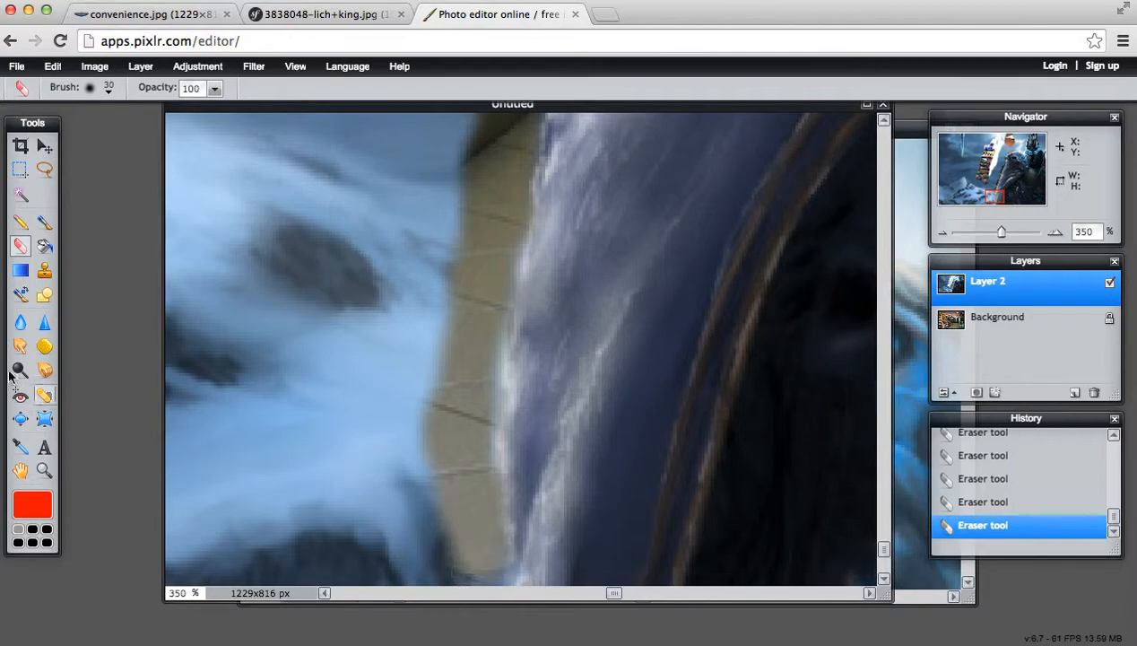
click(21, 471)
drag(470, 470, 556, 178)
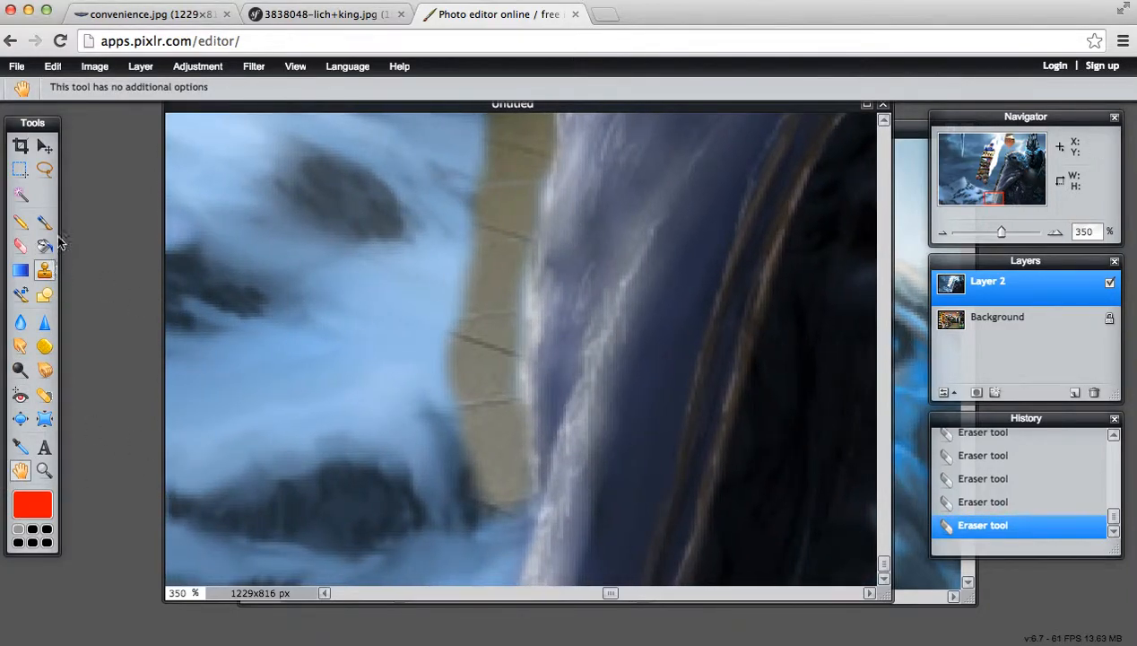
click(19, 245)
mouse_move(499, 502)
mouse_down()
mouse_move(490, 580)
mouse_move(465, 549)
mouse_move(460, 425)
mouse_move(439, 397)
mouse_up()
Erase the sky above the curved rim of the skull shoulder armour and up toward the helmet's blue glow.
click(20, 470)
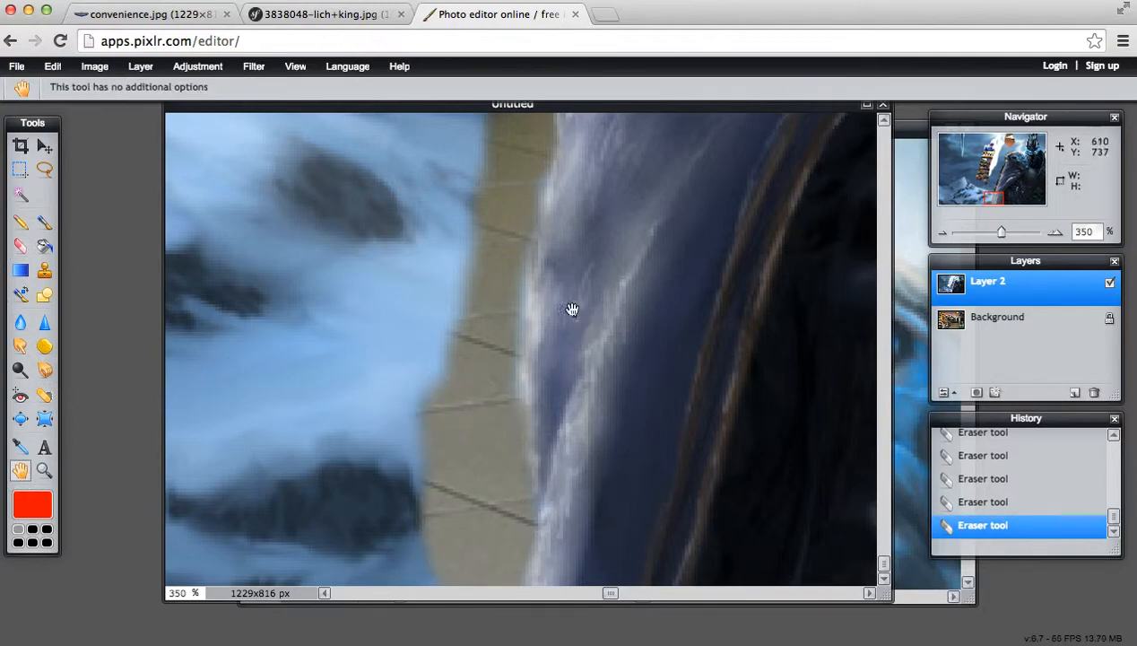
drag(670, 381, 638, 378)
drag(687, 258, 413, 449)
drag(789, 134, 487, 302)
drag(260, 233, 588, 357)
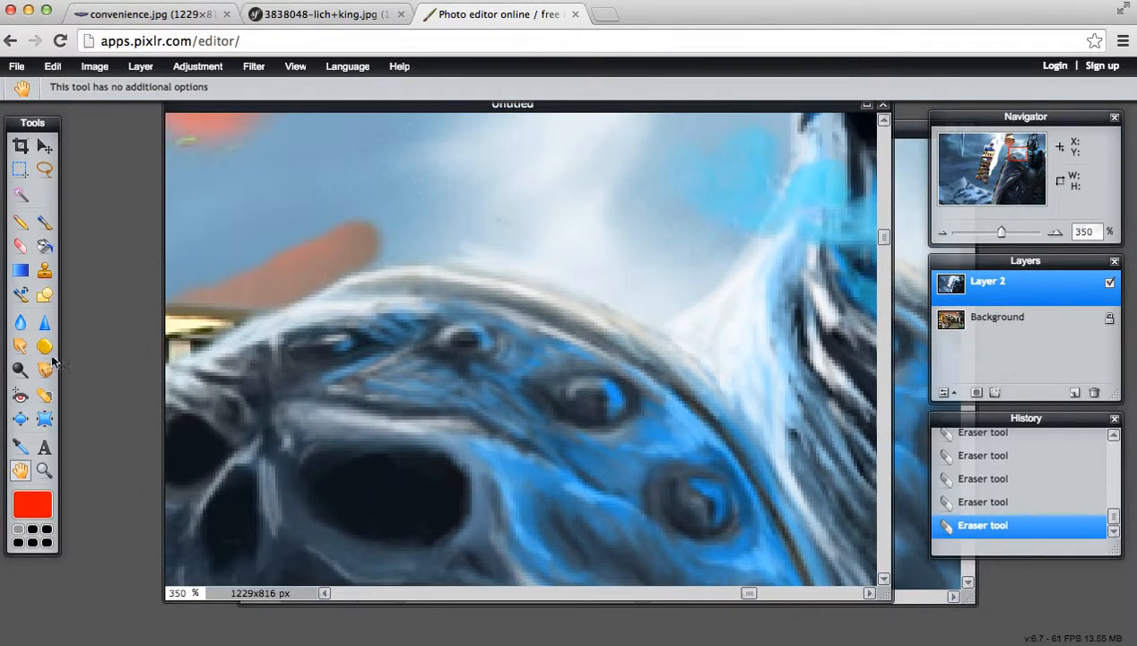
click(20, 247)
mouse_move(409, 180)
mouse_down()
mouse_move(355, 242)
mouse_move(490, 232)
mouse_move(629, 268)
mouse_move(650, 287)
mouse_move(688, 264)
mouse_move(672, 287)
mouse_move(757, 159)
mouse_up()
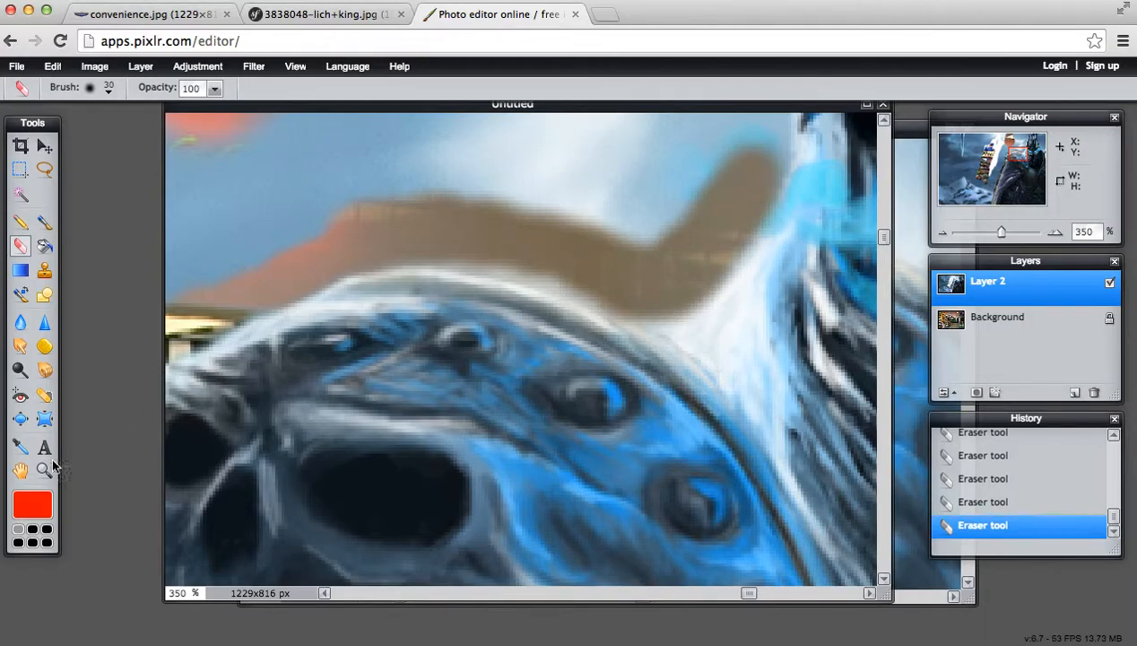
Erase the sky along the outer edge of the crown's white-edged side spike, upward from the blue glow.
click(21, 470)
mouse_move(761, 240)
mouse_down()
mouse_move(713, 292)
mouse_move(459, 411)
mouse_move(368, 426)
mouse_up()
click(20, 245)
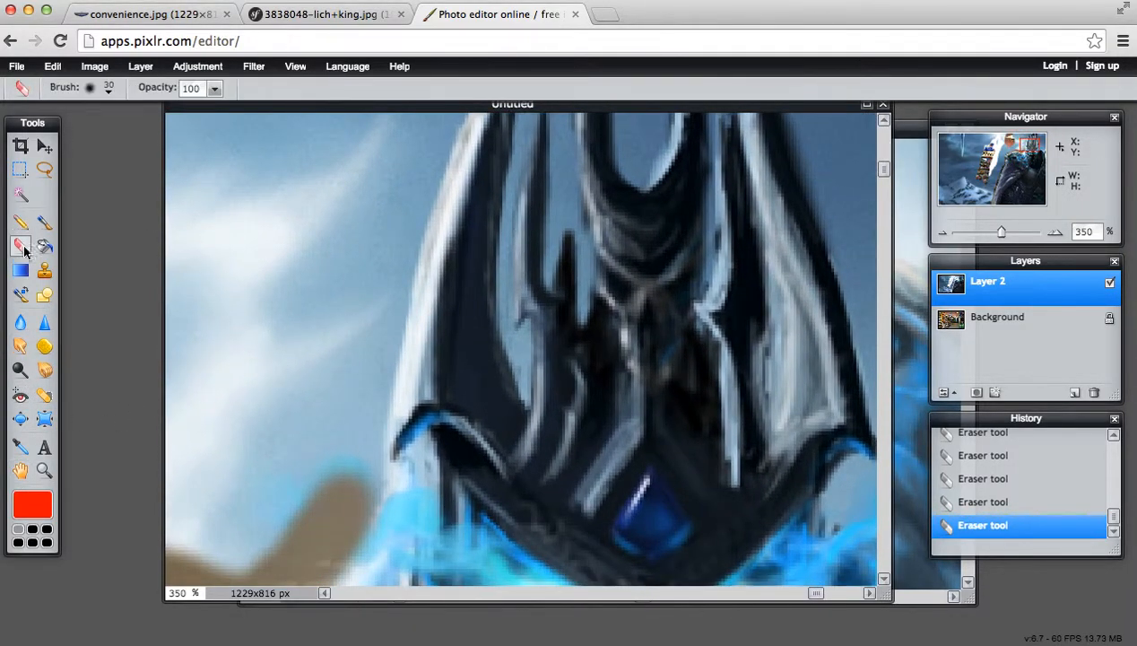
mouse_move(376, 468)
mouse_down()
mouse_move(351, 439)
mouse_move(364, 318)
mouse_move(366, 343)
mouse_move(401, 183)
mouse_move(436, 114)
mouse_up()
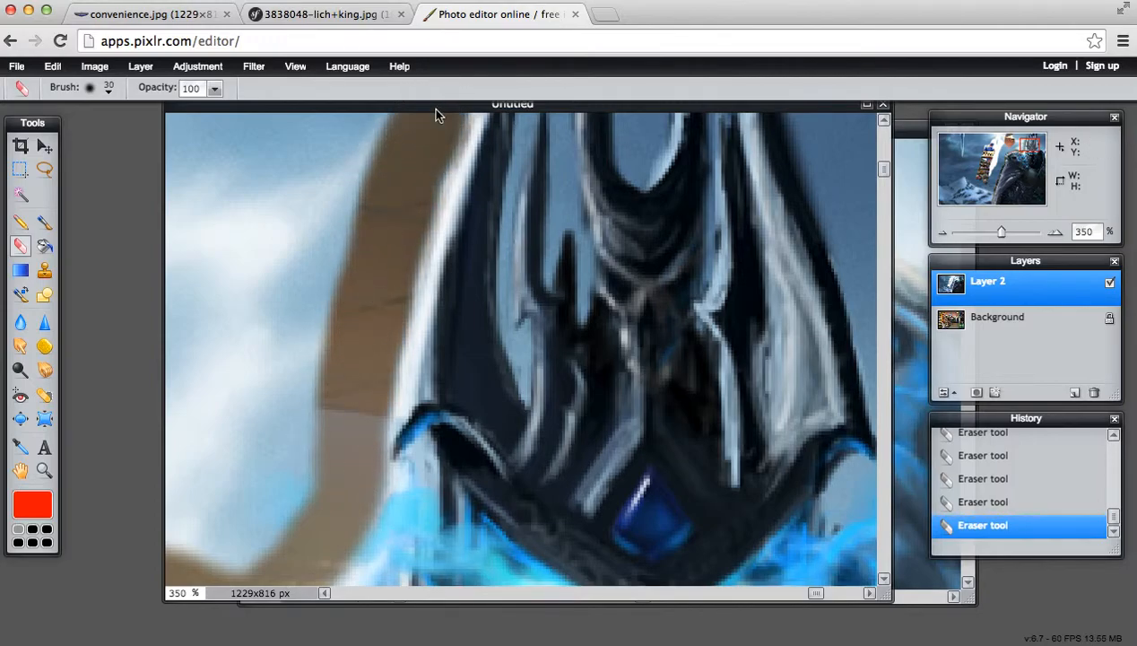
Undo a size 30 eraser stroke between the crown spikes, choose the soft size 9 brush, and erase the sky in the gaps and central opening.
mouse_move(517, 232)
mouse_down()
mouse_move(515, 437)
mouse_move(505, 439)
mouse_up()
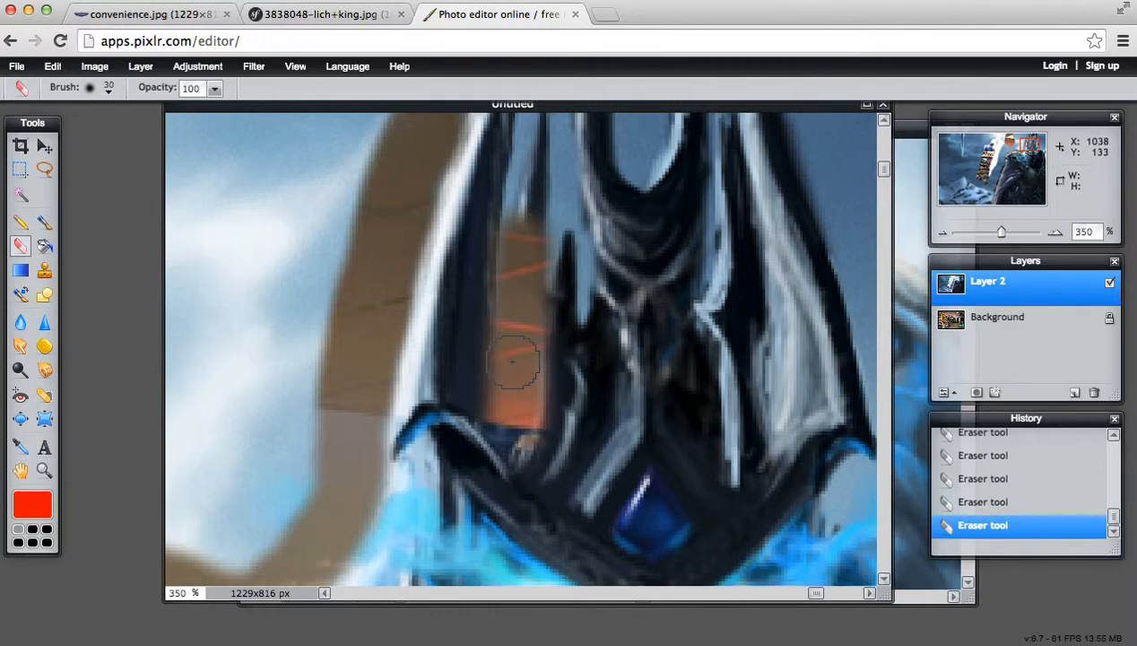
key(ctrl+z)
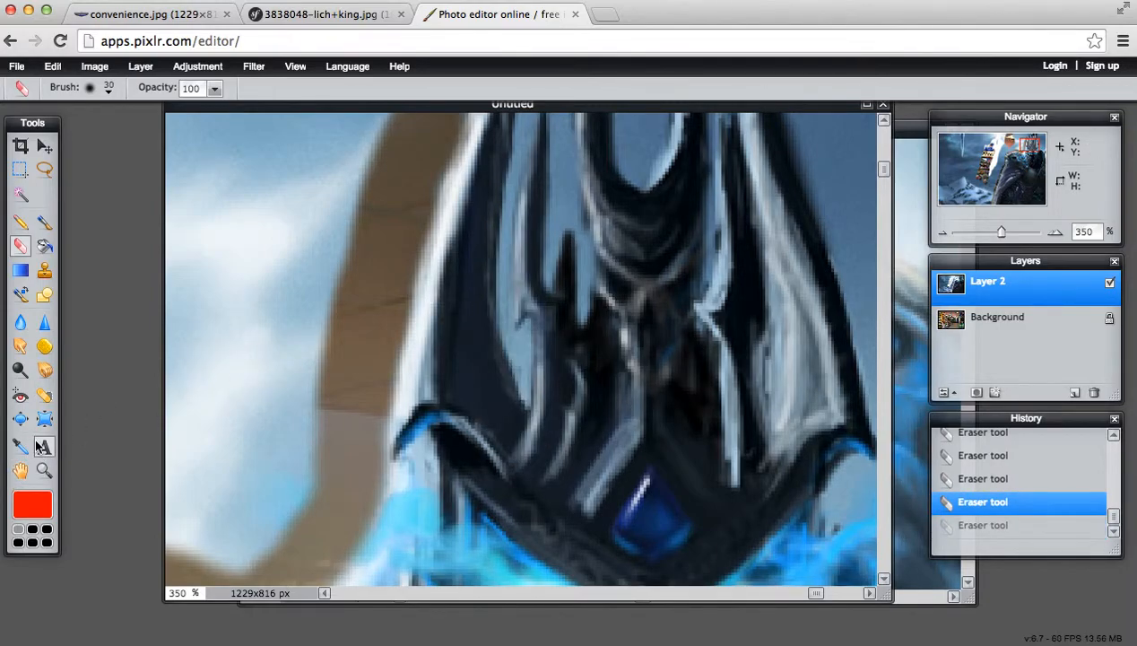
click(102, 88)
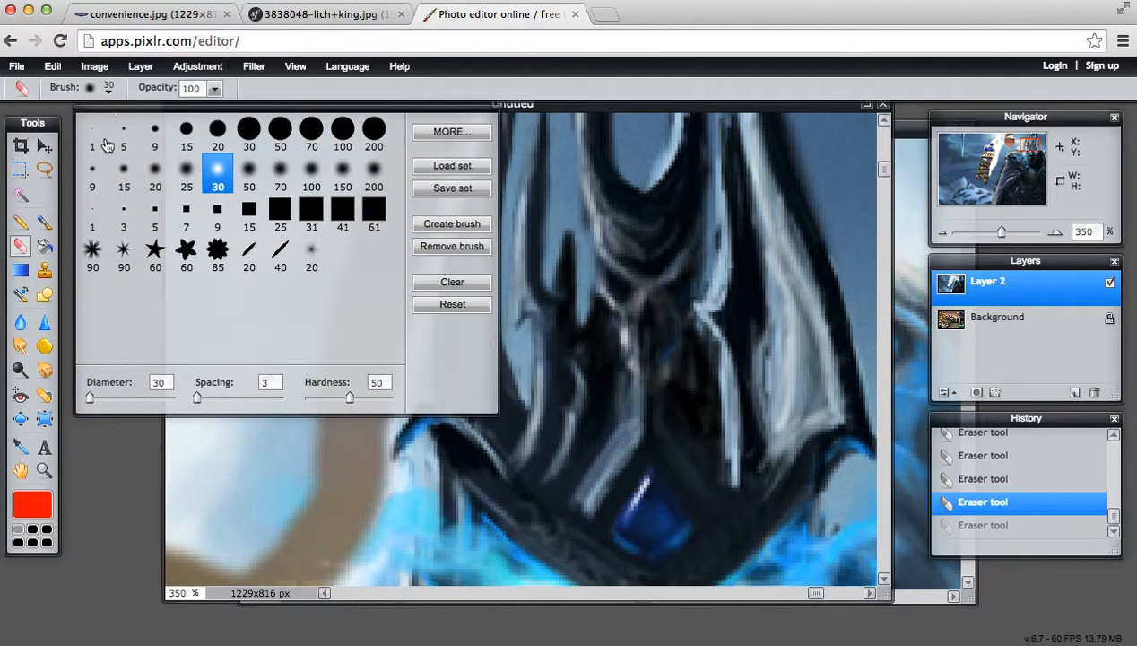
click(93, 176)
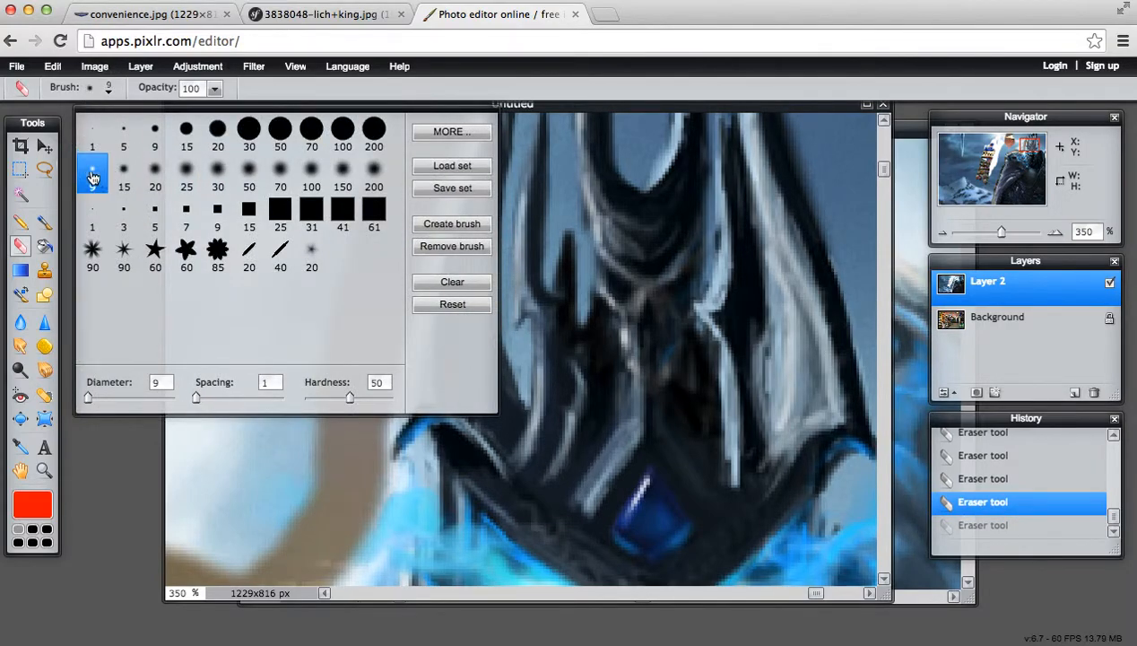
click(513, 129)
click(524, 116)
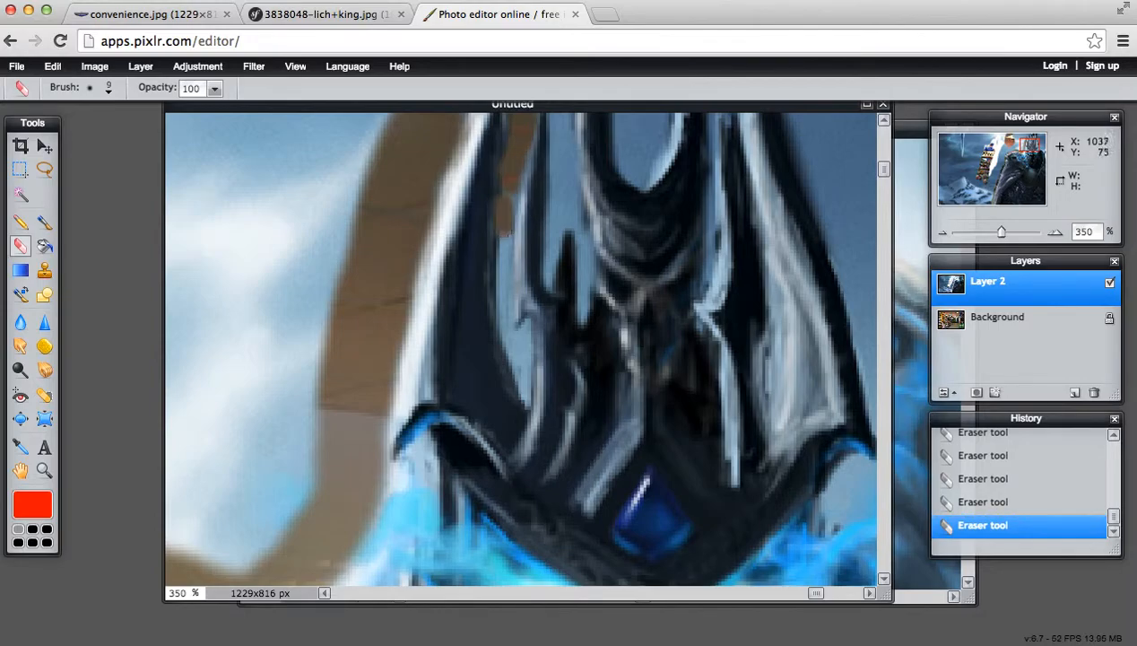
mouse_move(505, 310)
mouse_down()
mouse_move(525, 398)
mouse_move(523, 296)
mouse_up()
mouse_move(559, 152)
mouse_down()
mouse_move(560, 111)
mouse_move(551, 261)
mouse_move(572, 216)
mouse_move(581, 321)
mouse_move(574, 171)
mouse_move(619, 129)
mouse_move(637, 166)
mouse_move(660, 131)
mouse_move(628, 174)
mouse_move(640, 179)
mouse_move(644, 119)
mouse_up()
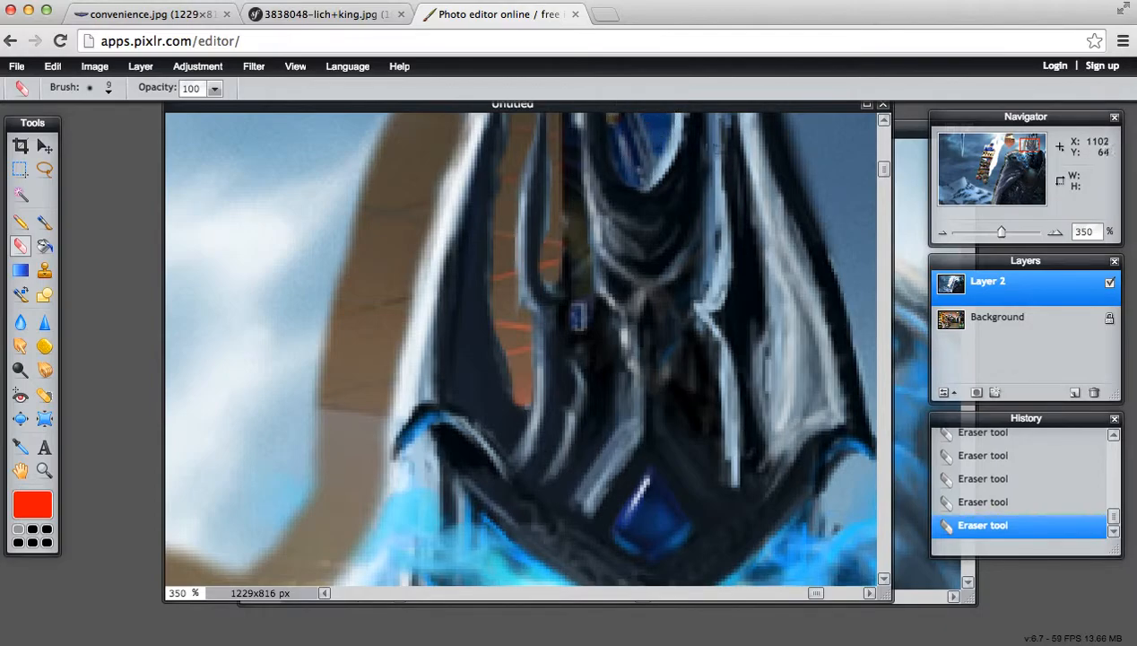
Erase the sky beside the crown's far spike down to the blue glow, starting with the size 9 brush and continuing with soft size 50.
click(20, 469)
drag(700, 336, 128, 248)
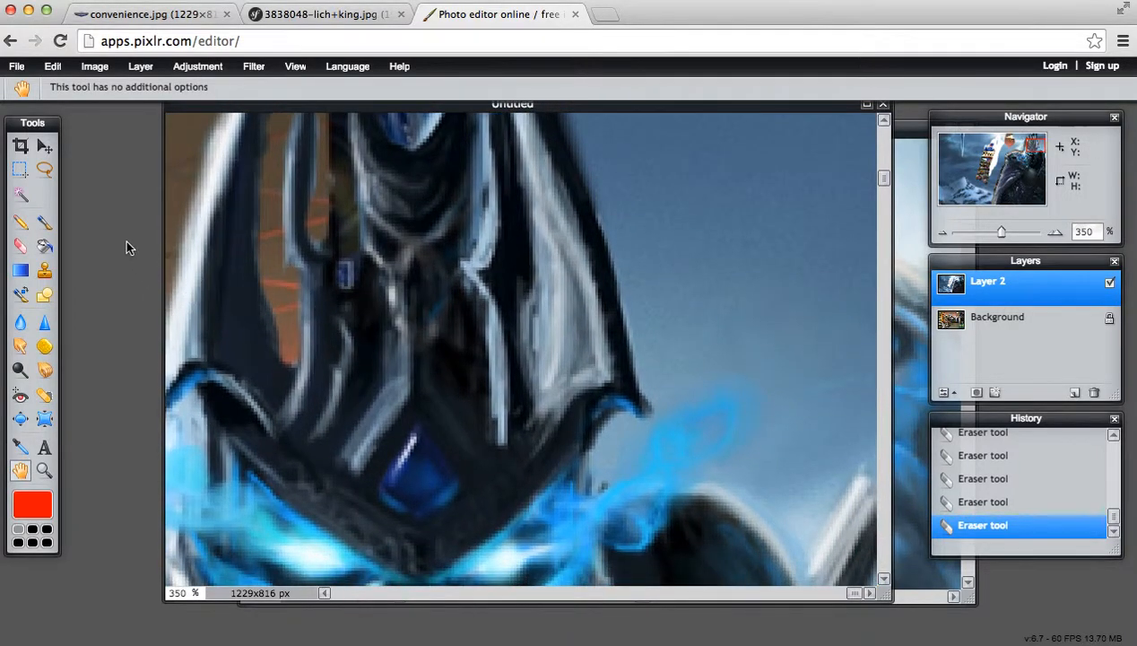
click(20, 246)
drag(591, 142, 601, 177)
click(97, 90)
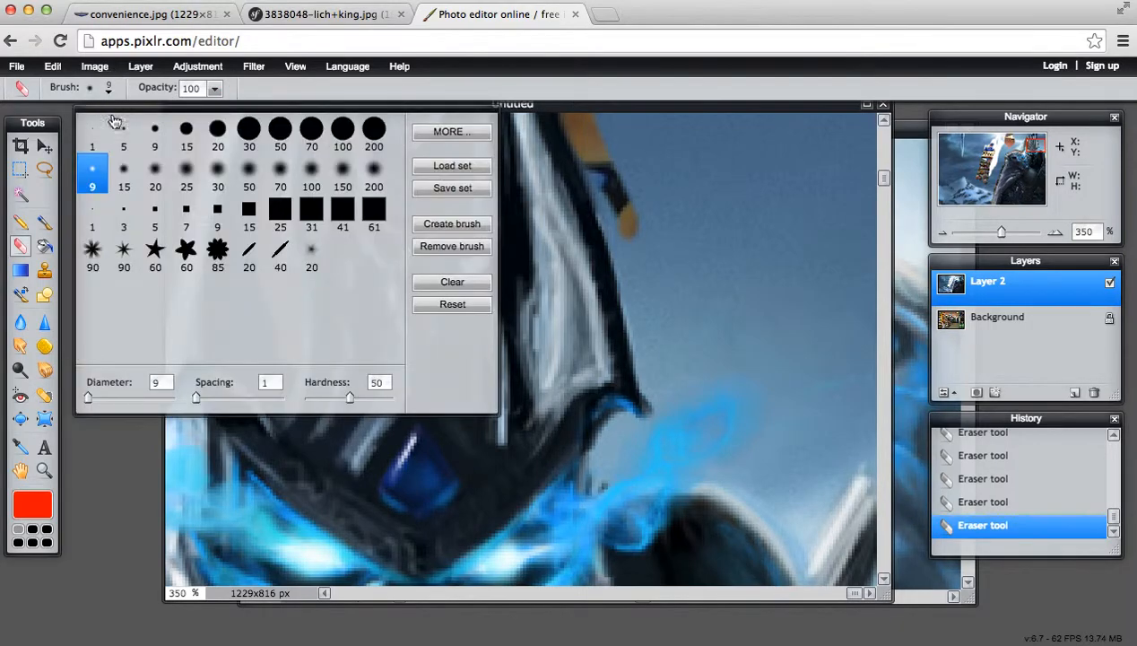
click(224, 169)
click(248, 170)
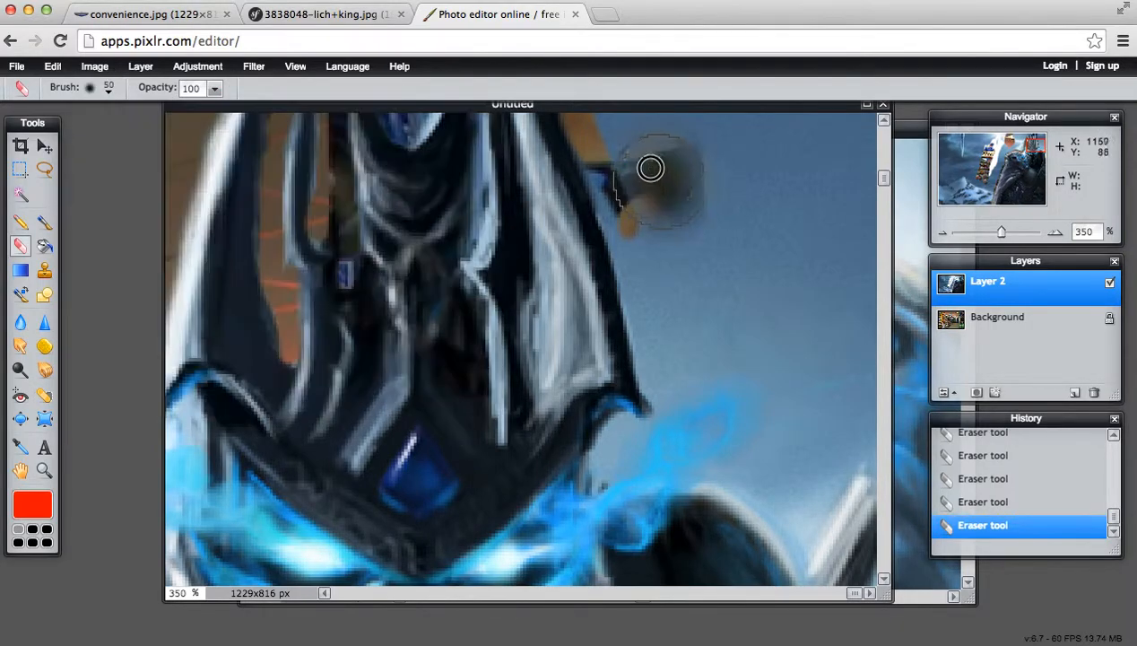
mouse_move(627, 156)
mouse_down()
mouse_move(705, 386)
mouse_move(686, 330)
mouse_move(699, 454)
mouse_move(642, 463)
mouse_move(621, 449)
mouse_move(782, 471)
mouse_up()
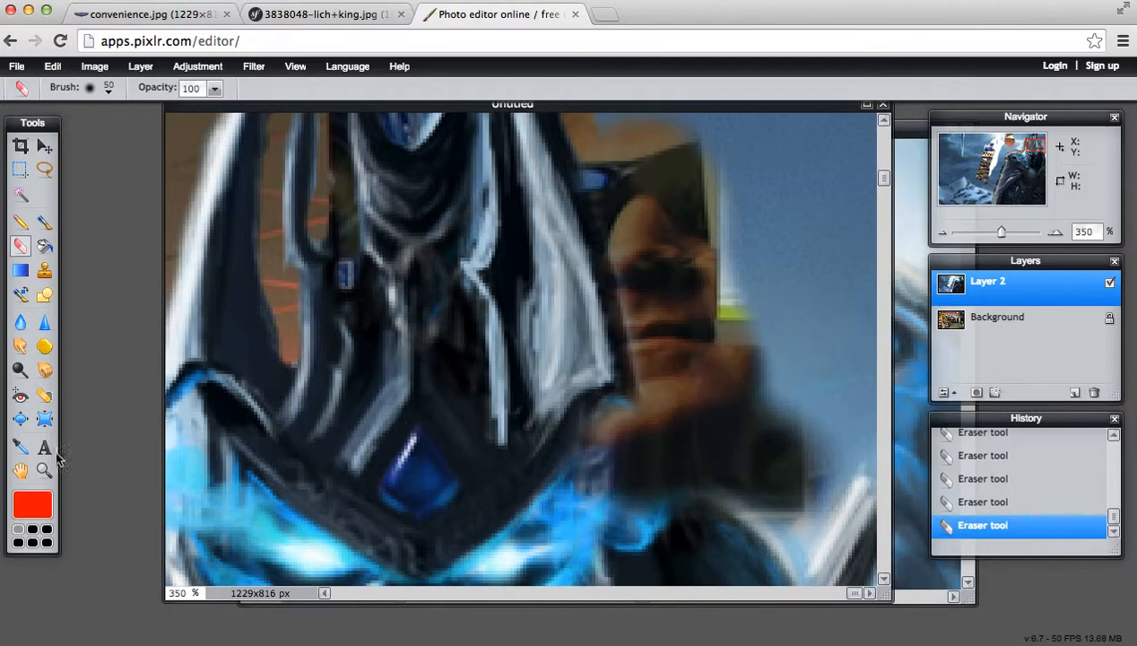
Choose the soft size 20 eraser brush and erase the sky left between the dark hood's upper curve and the far shoulder spike.
click(21, 470)
drag(684, 458, 226, 253)
drag(641, 421, 604, 343)
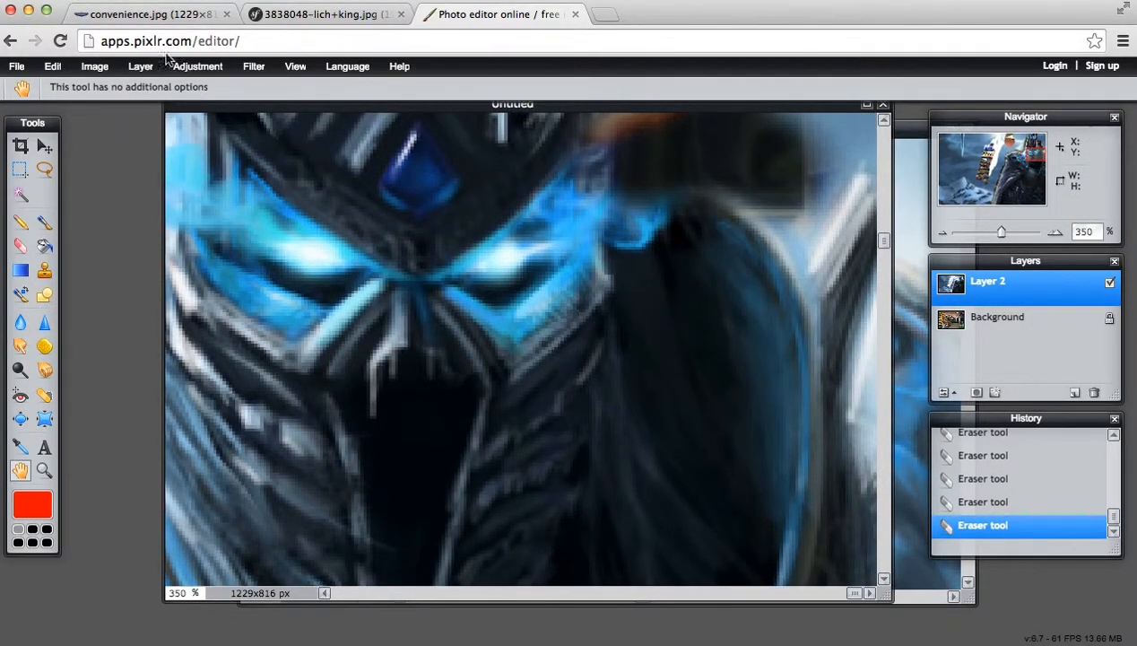
click(45, 225)
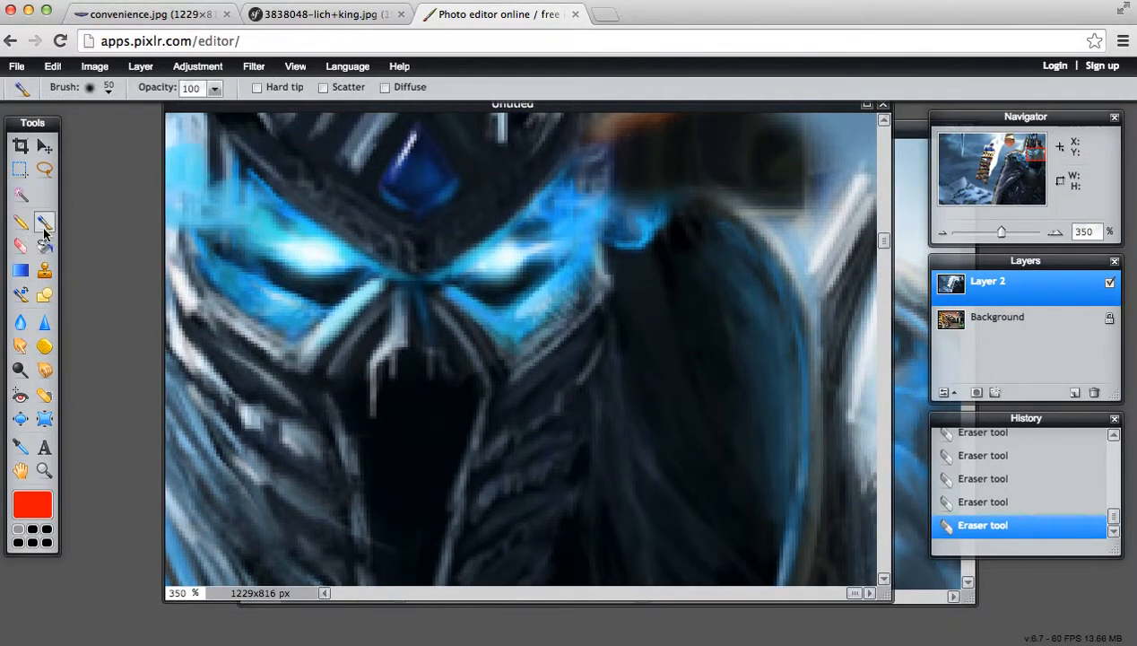
click(21, 246)
click(101, 87)
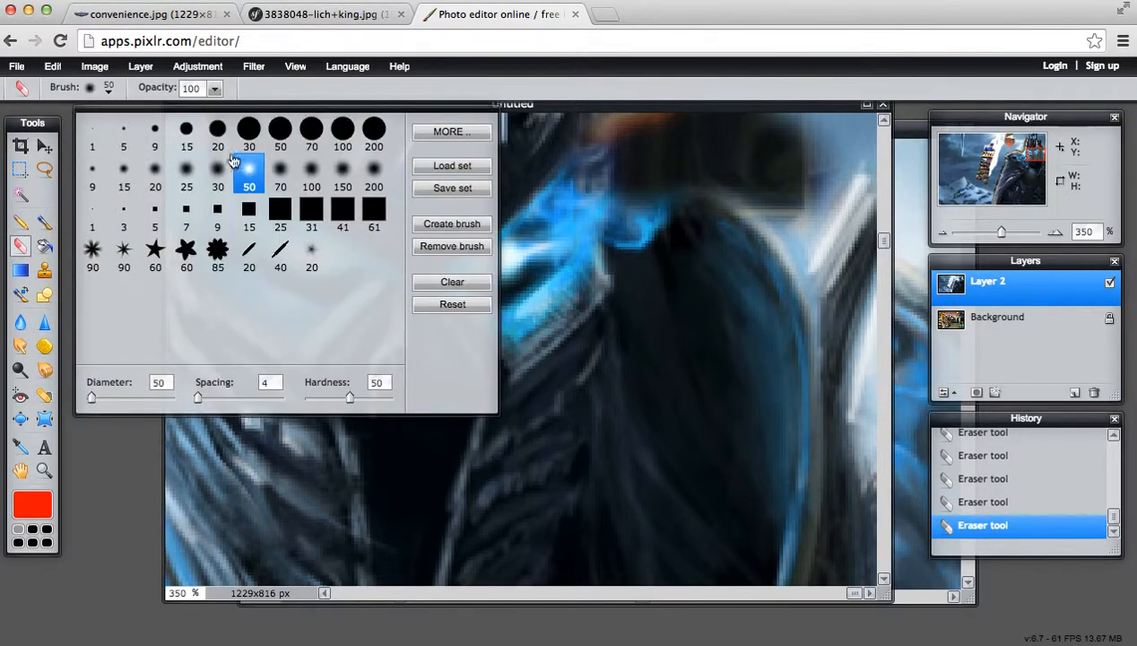
click(156, 172)
mouse_move(779, 203)
mouse_down()
mouse_move(798, 256)
mouse_move(850, 153)
mouse_move(875, 144)
mouse_move(877, 159)
mouse_move(880, 120)
mouse_move(812, 144)
mouse_move(778, 127)
mouse_move(788, 108)
mouse_move(780, 126)
mouse_move(740, 130)
mouse_up()
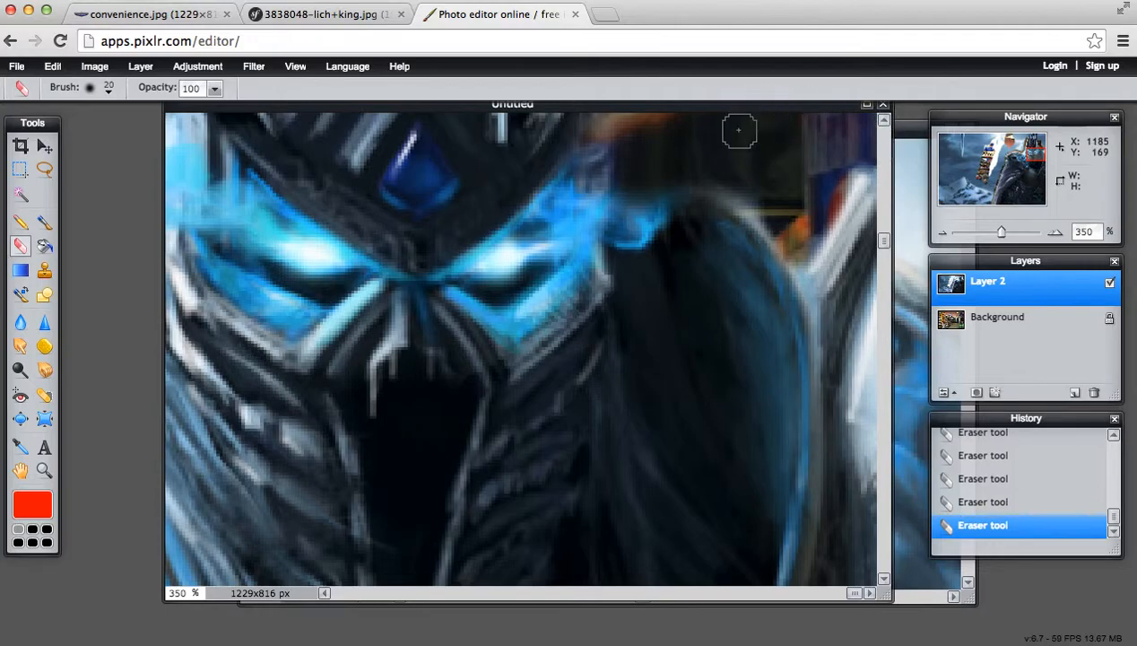
Examine the shoulder armour up close and the whole composition for background still left around the figure.
click(44, 469)
scroll(569, 338, down, 4)
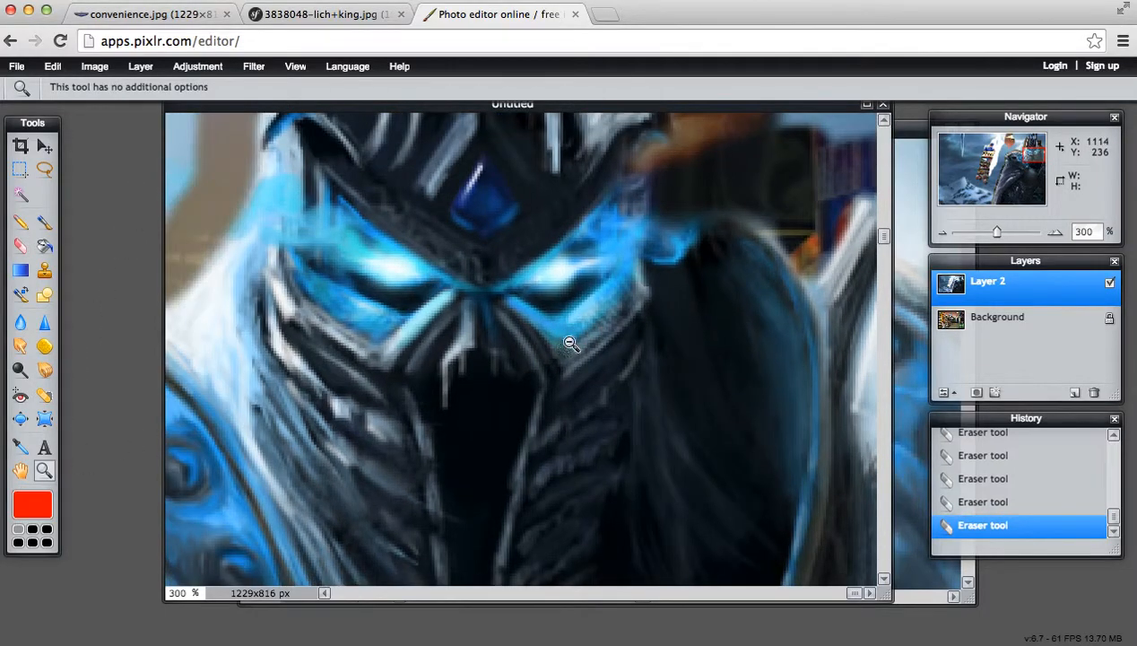
scroll(582, 353, up, 8)
alt+click(640, 353)
alt+click(491, 364)
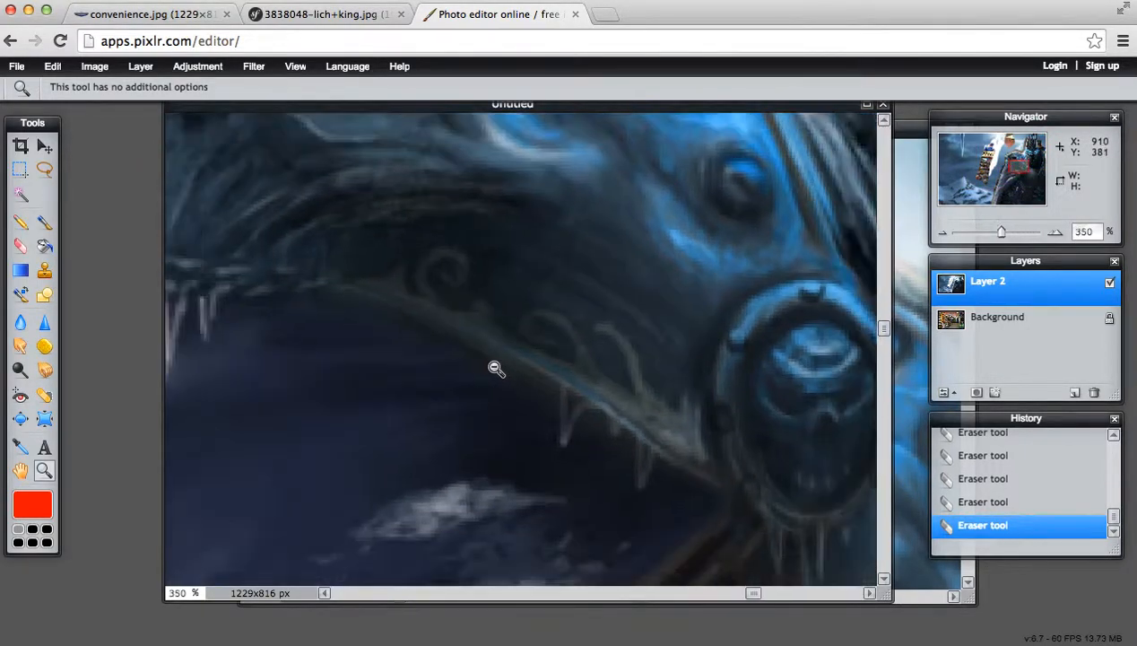
alt+click(497, 361)
alt+click(497, 362)
scroll(498, 363, up, 6)
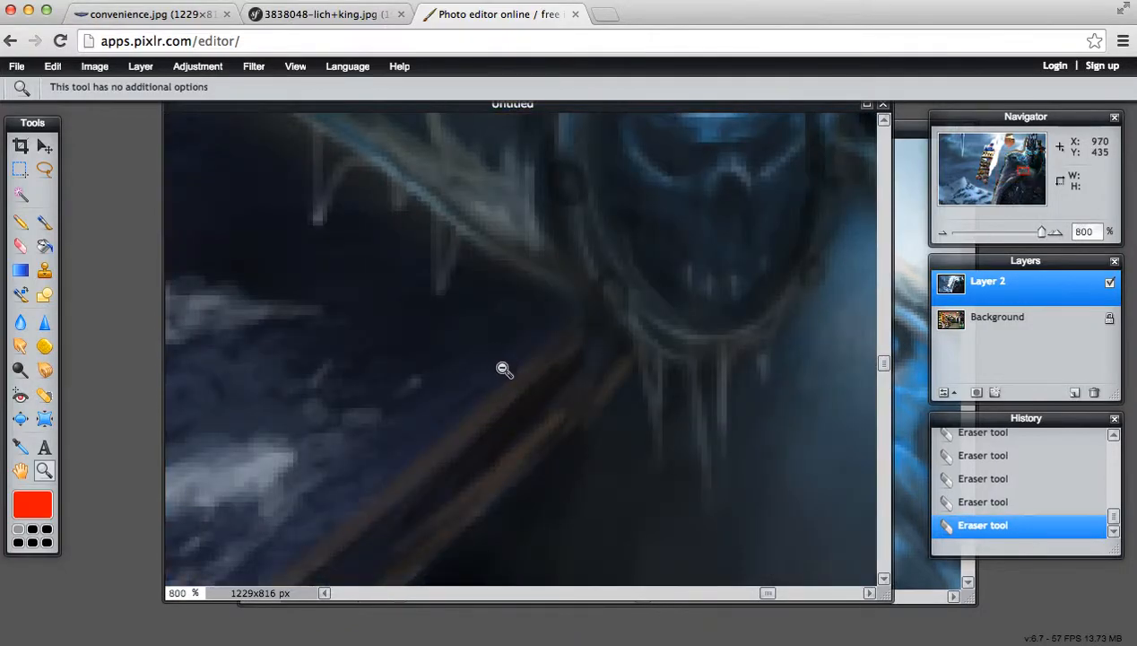
alt+click(500, 362)
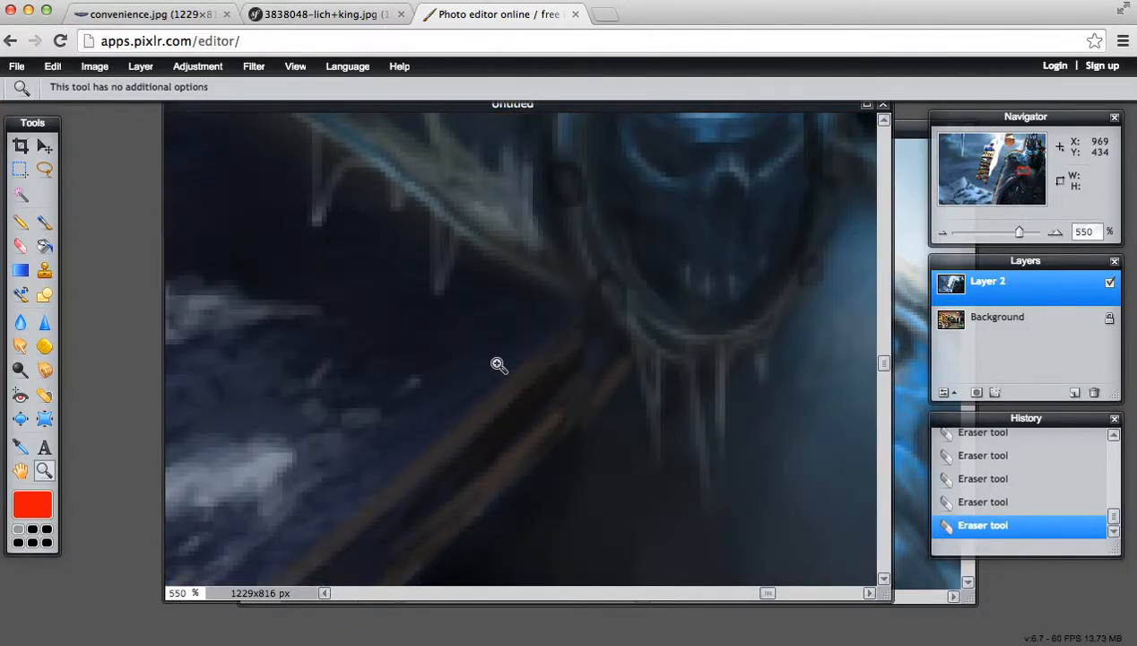
scroll(499, 364, down, 10)
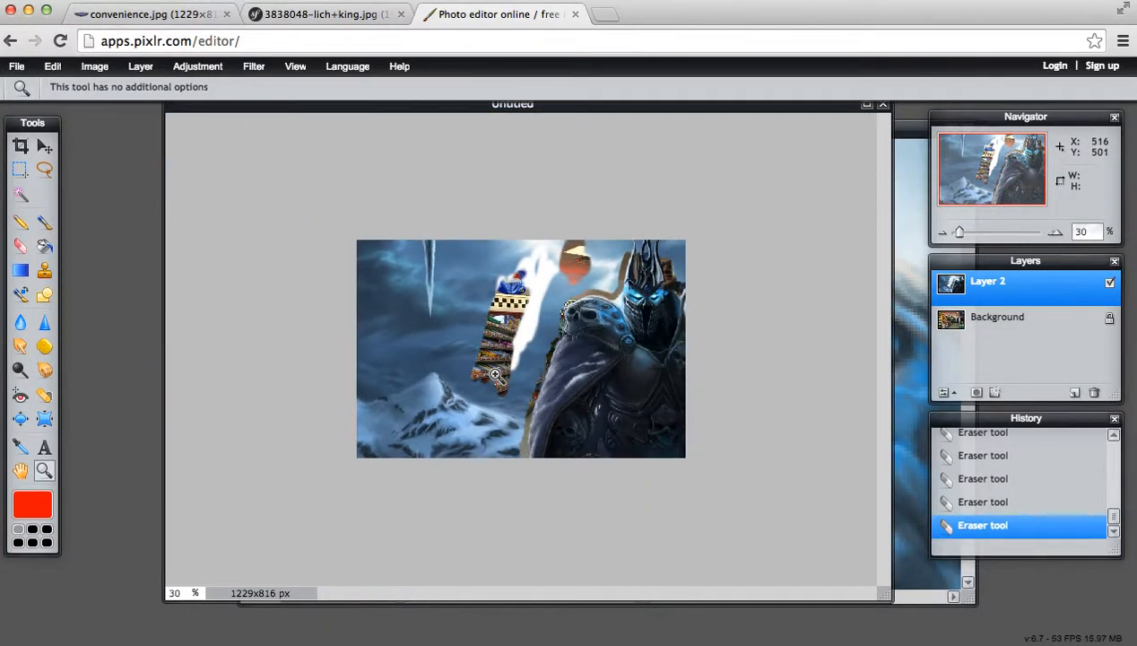
scroll(495, 375, up, 1)
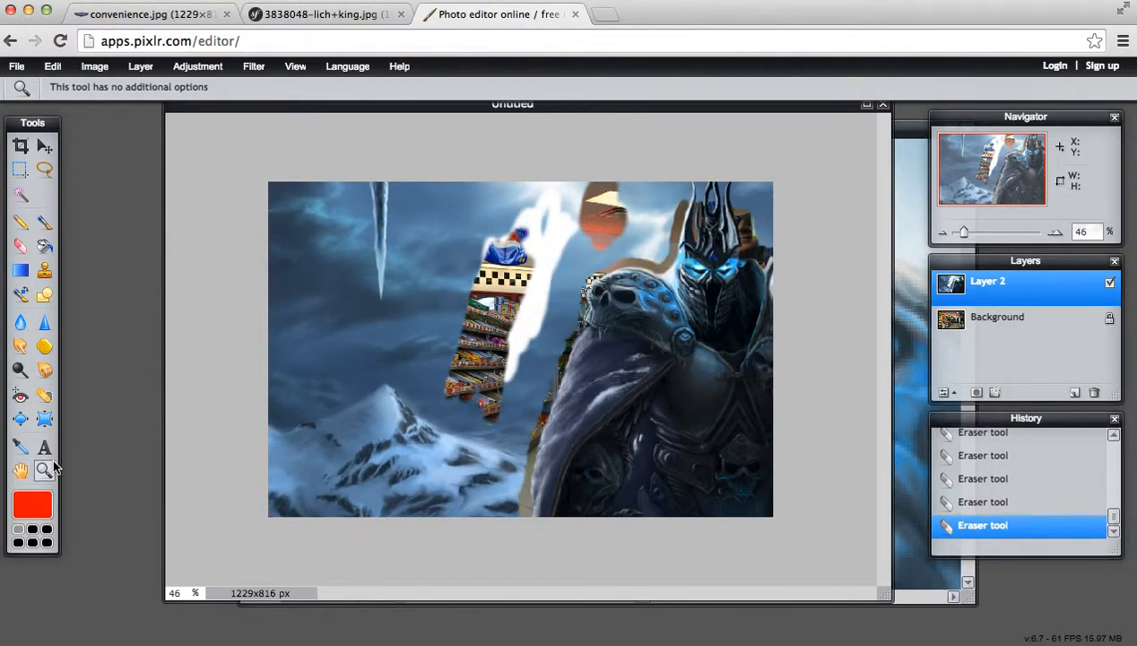
Erase the sky between the upper crown spikes and inside the central opening with the soft size 20 brush.
drag(684, 198, 722, 153)
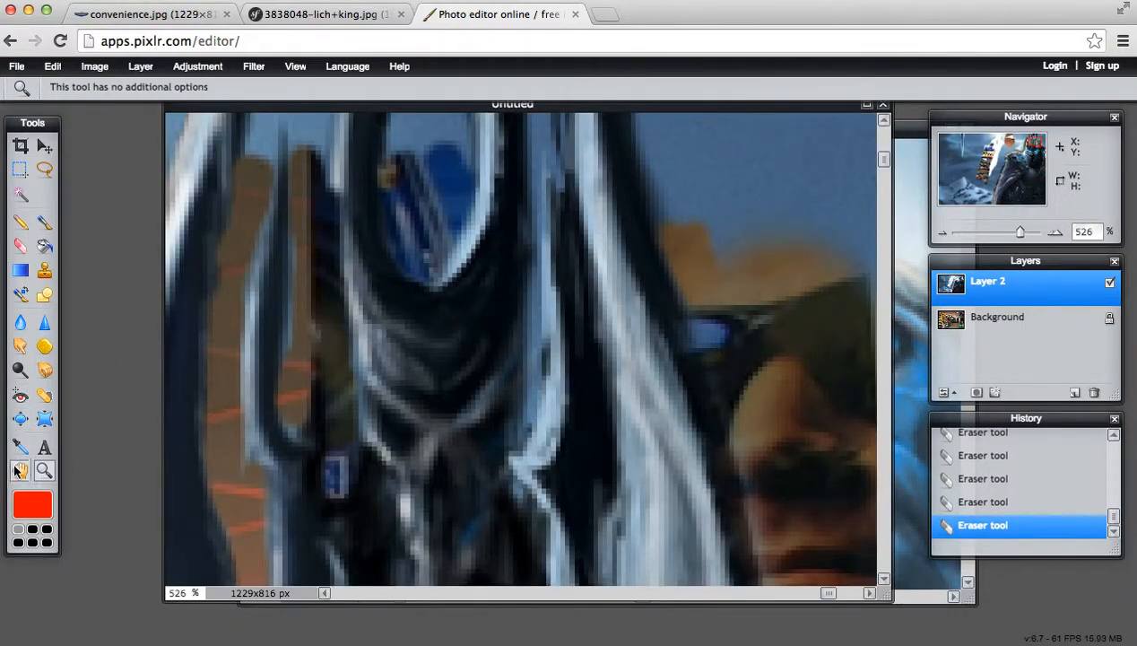
drag(398, 274, 643, 545)
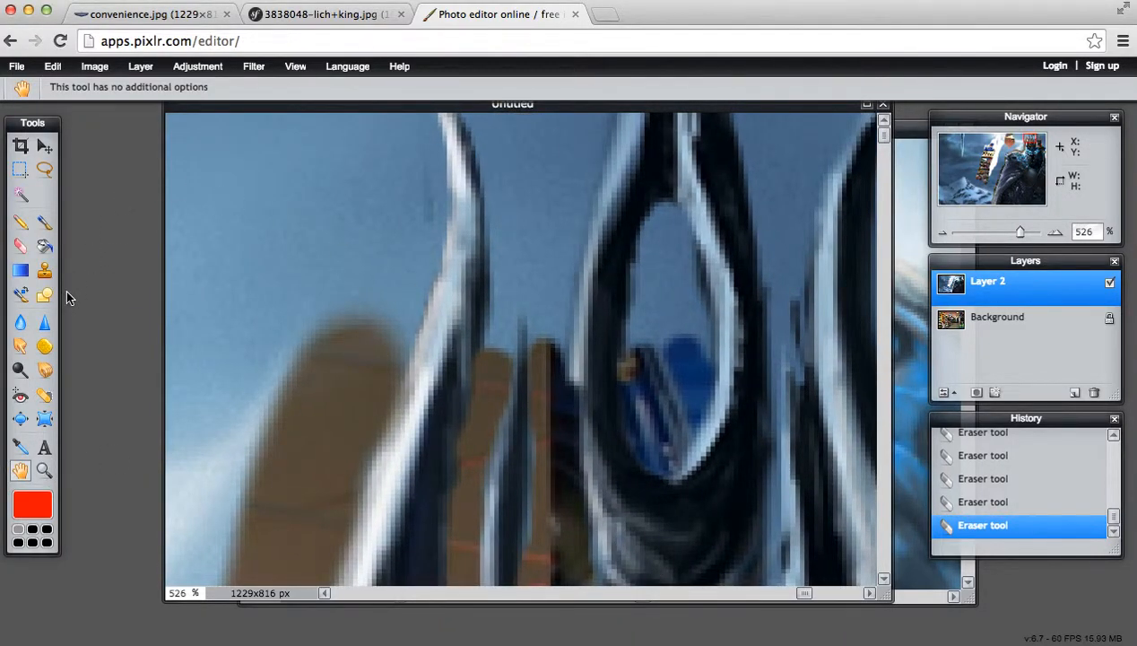
click(20, 246)
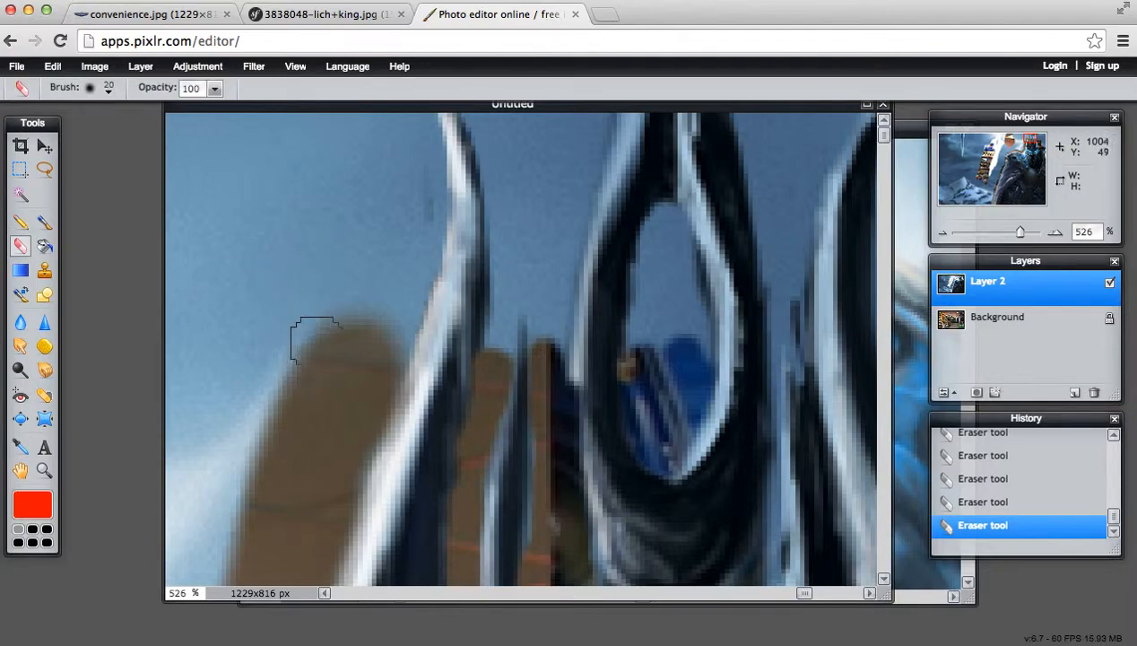
mouse_move(385, 345)
mouse_down()
mouse_move(408, 294)
mouse_move(425, 167)
mouse_move(411, 101)
mouse_move(441, 119)
mouse_move(485, 117)
mouse_move(499, 134)
mouse_move(512, 269)
mouse_move(500, 345)
mouse_move(540, 305)
mouse_move(546, 348)
mouse_move(560, 220)
mouse_move(603, 97)
mouse_move(536, 127)
mouse_up()
mouse_move(666, 223)
mouse_down()
mouse_move(644, 328)
mouse_move(650, 441)
mouse_move(678, 373)
mouse_move(671, 243)
mouse_move(682, 359)
mouse_up()
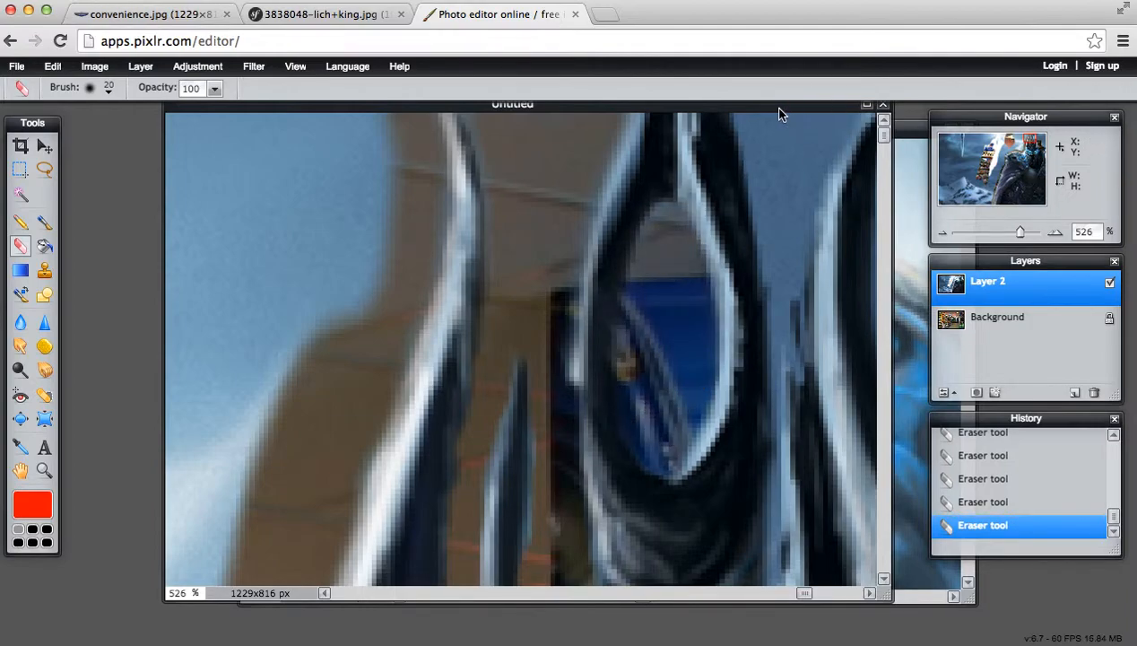
mouse_move(757, 128)
mouse_down()
mouse_move(773, 171)
mouse_move(752, 117)
mouse_move(772, 164)
mouse_move(850, 113)
mouse_move(814, 136)
mouse_move(780, 231)
mouse_move(771, 190)
mouse_move(788, 281)
mouse_move(782, 384)
mouse_up()
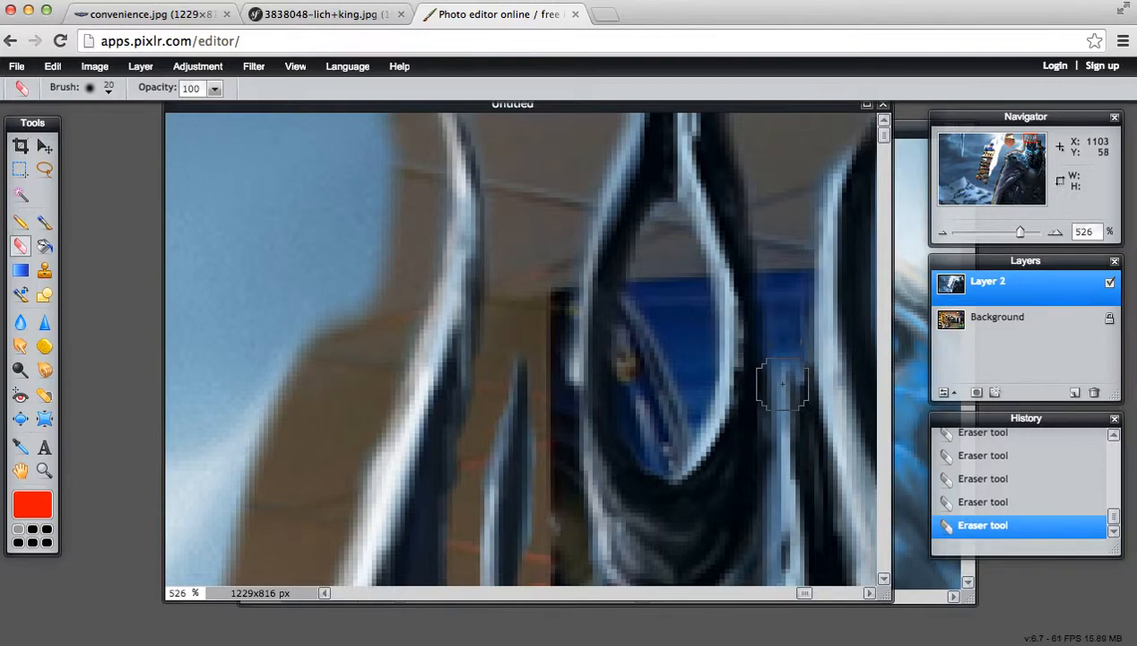
Lasso the large sky area above the shoulder armour and up along the crown's edge, clear it from Layer 2, and deselect.
click(43, 472)
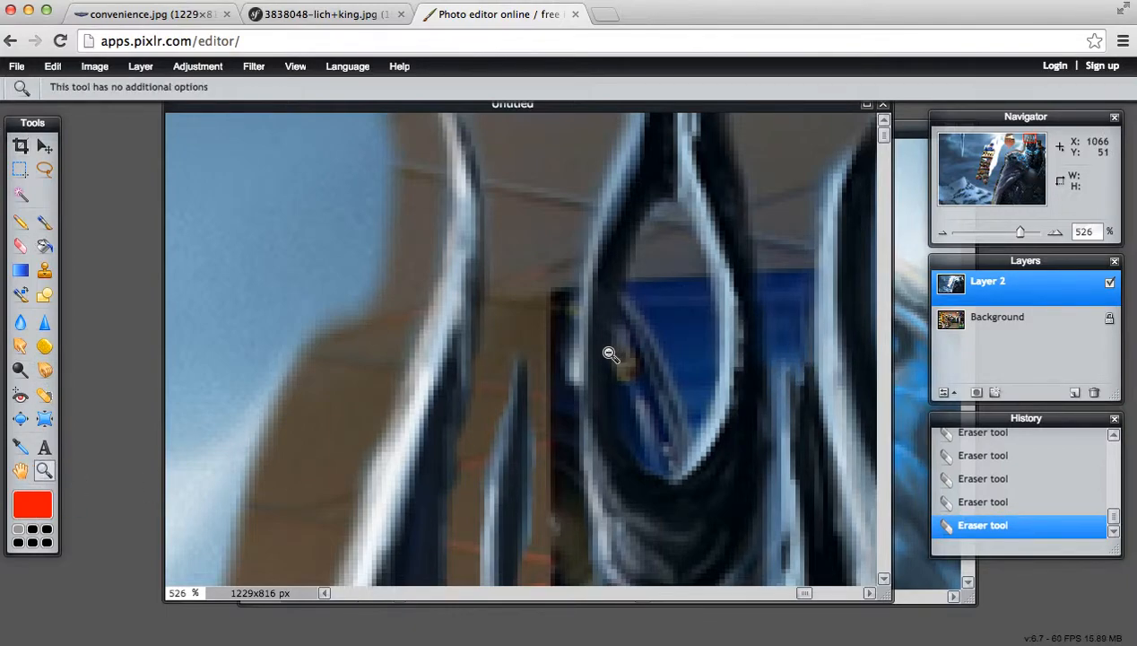
scroll(609, 354, down, 6)
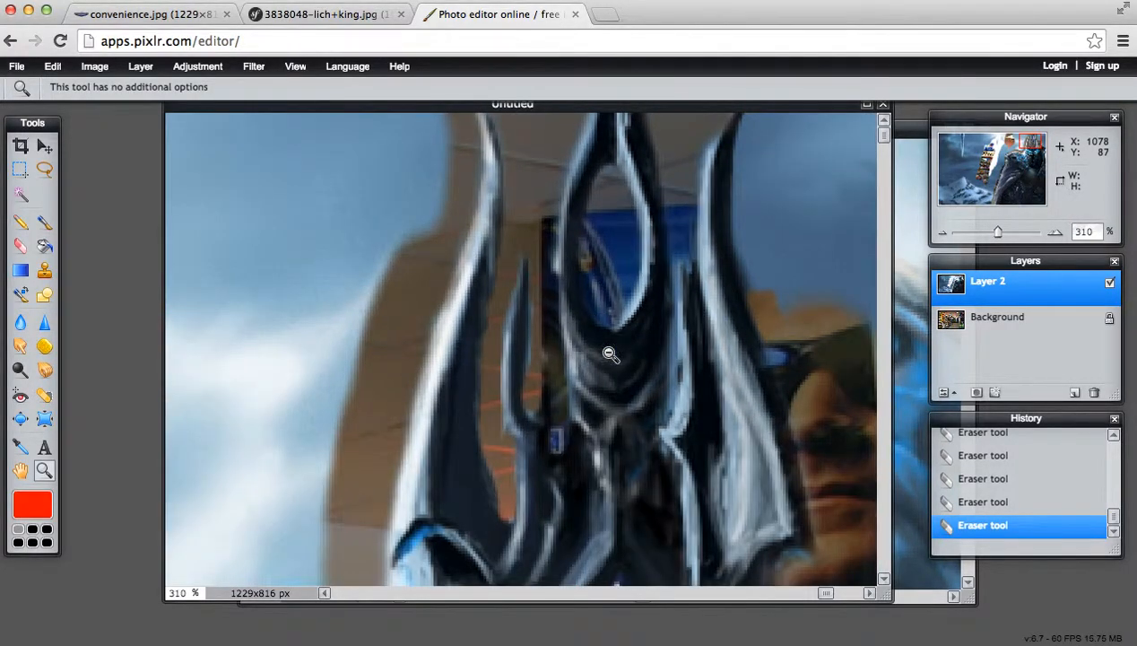
scroll(609, 354, down, 2)
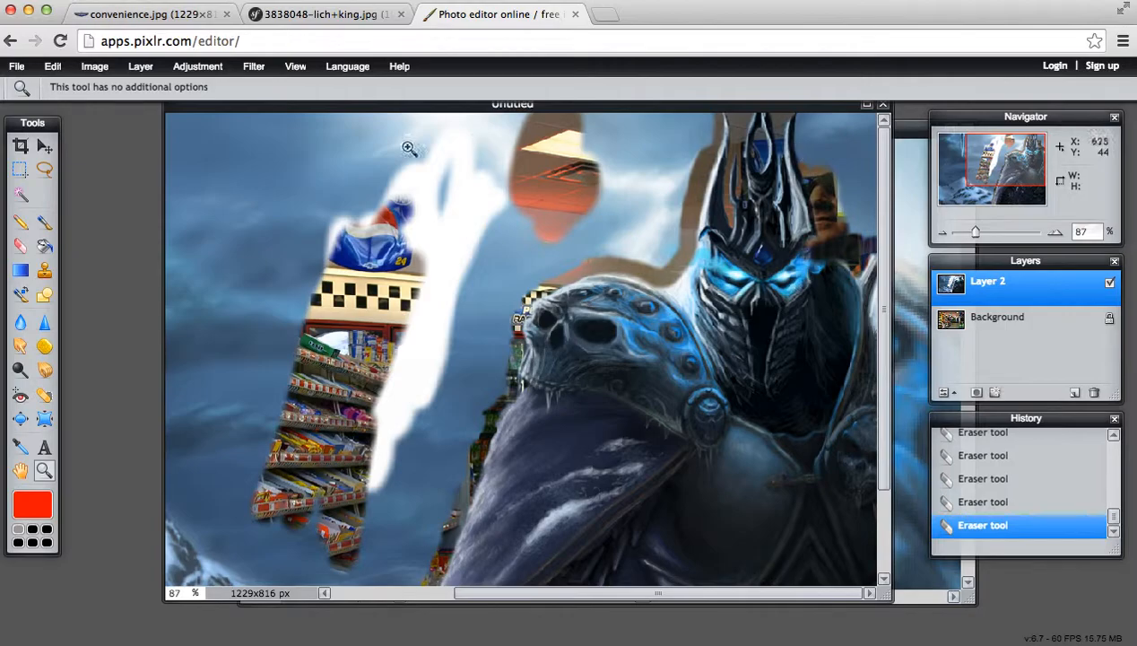
click(21, 246)
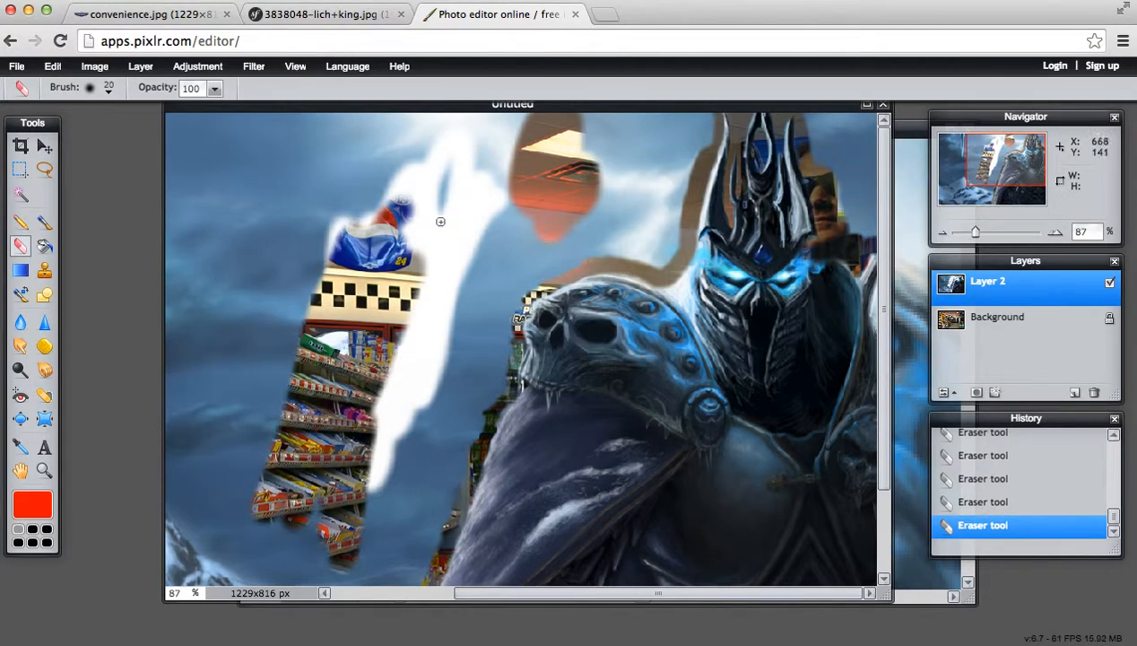
click(45, 170)
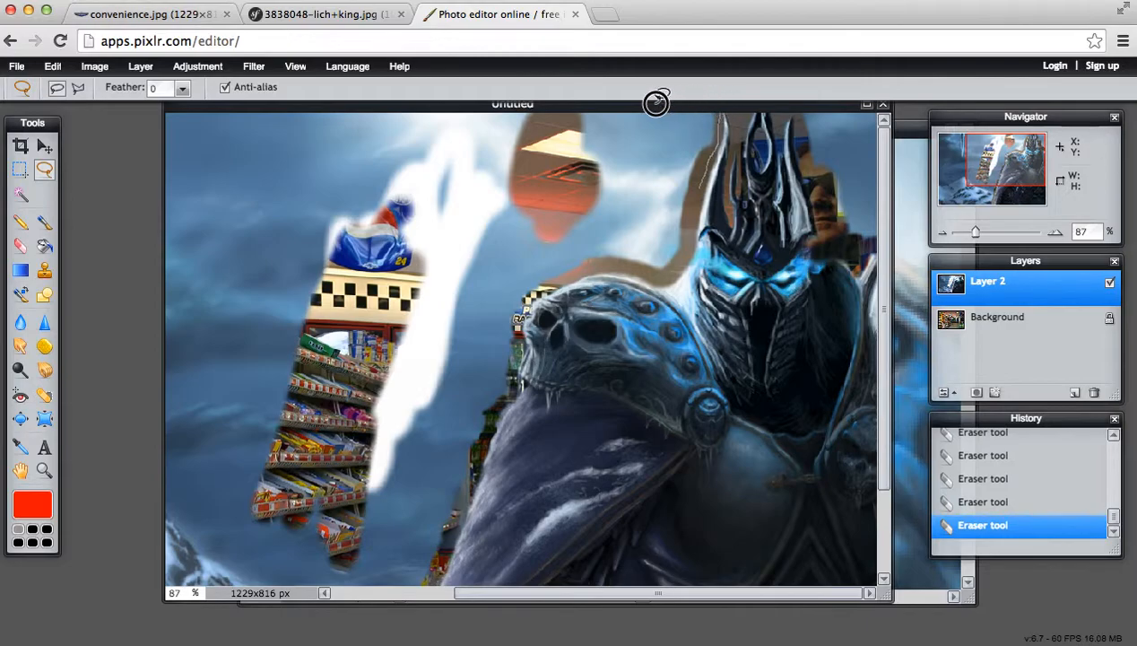
mouse_move(166, 475)
mouse_down()
mouse_move(243, 490)
mouse_move(329, 431)
mouse_move(404, 322)
mouse_move(476, 278)
mouse_move(586, 252)
mouse_up()
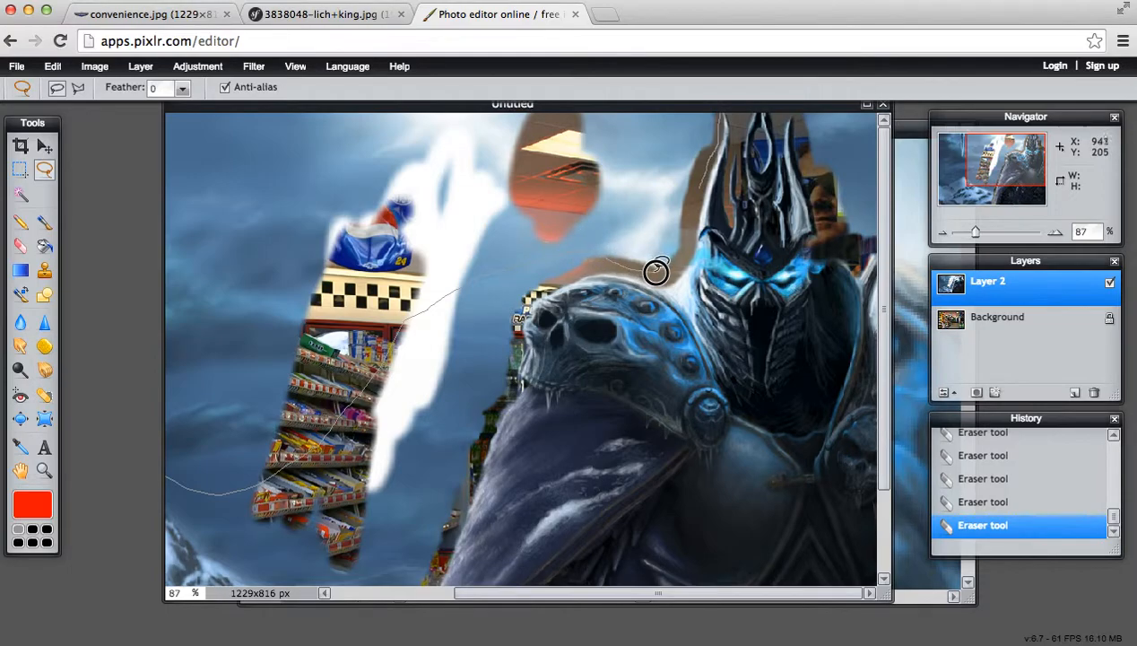
mouse_move(689, 235)
mouse_down()
mouse_move(688, 198)
mouse_move(717, 114)
mouse_up()
key(Delete)
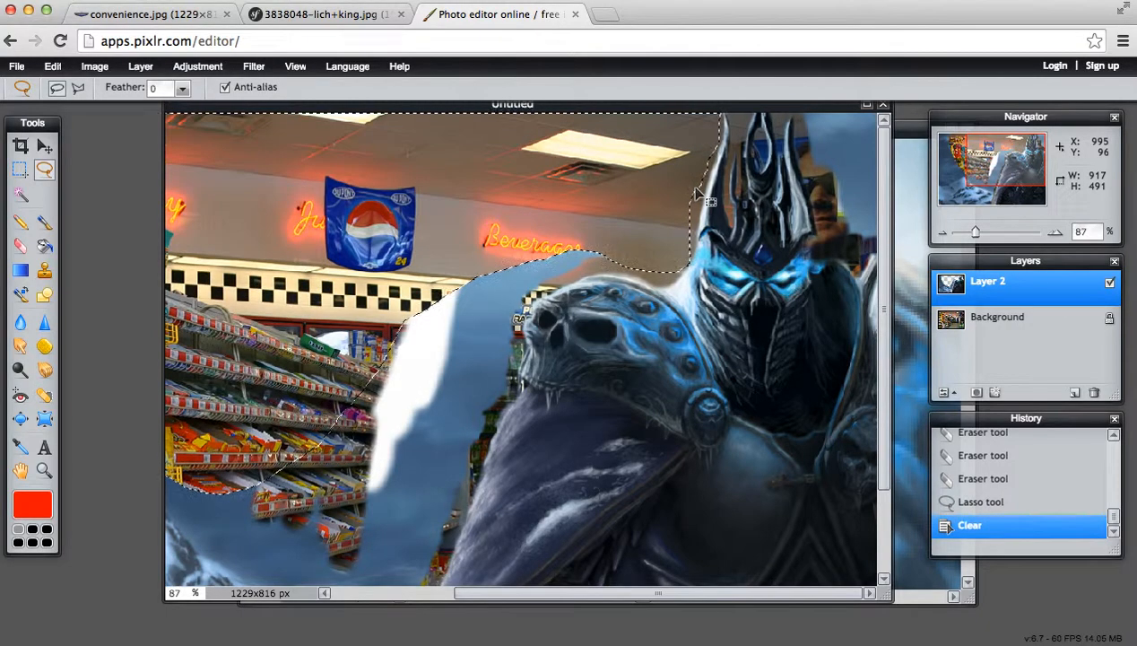
click(592, 266)
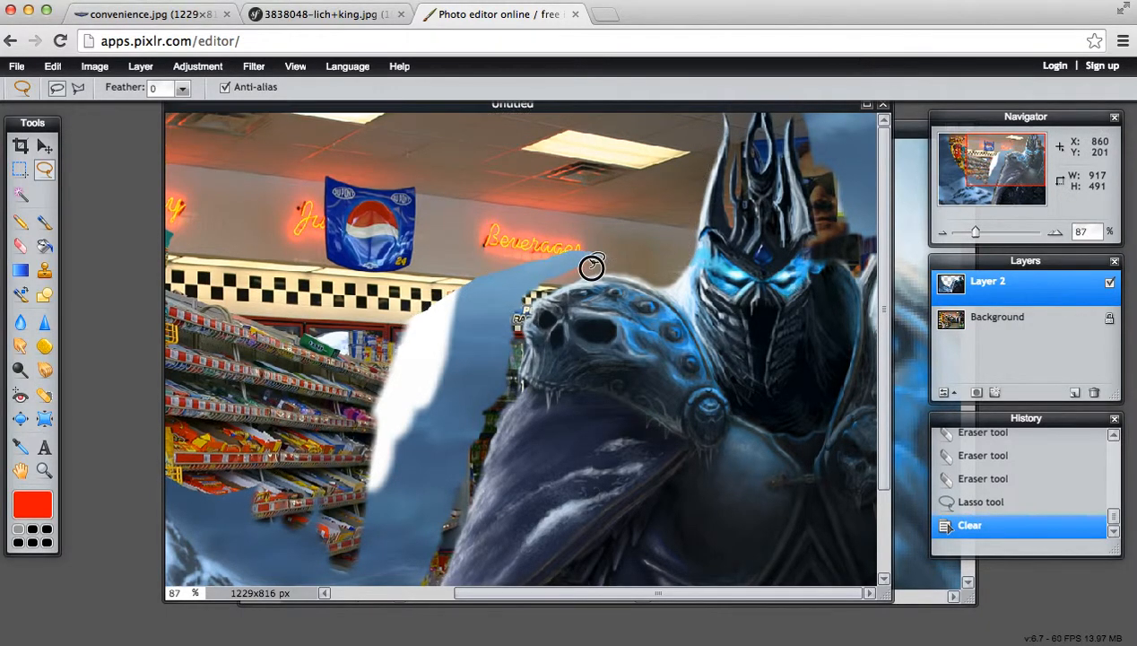
Lasso and clear the leftover sky and white streak beside the shoulder armour, plus the remaining sky and mountain background along the cloak.
mouse_move(609, 261)
mouse_down()
mouse_move(582, 230)
mouse_move(524, 229)
mouse_move(436, 258)
mouse_move(362, 303)
mouse_move(334, 364)
mouse_move(375, 441)
mouse_move(403, 439)
mouse_move(494, 391)
mouse_move(511, 366)
mouse_up()
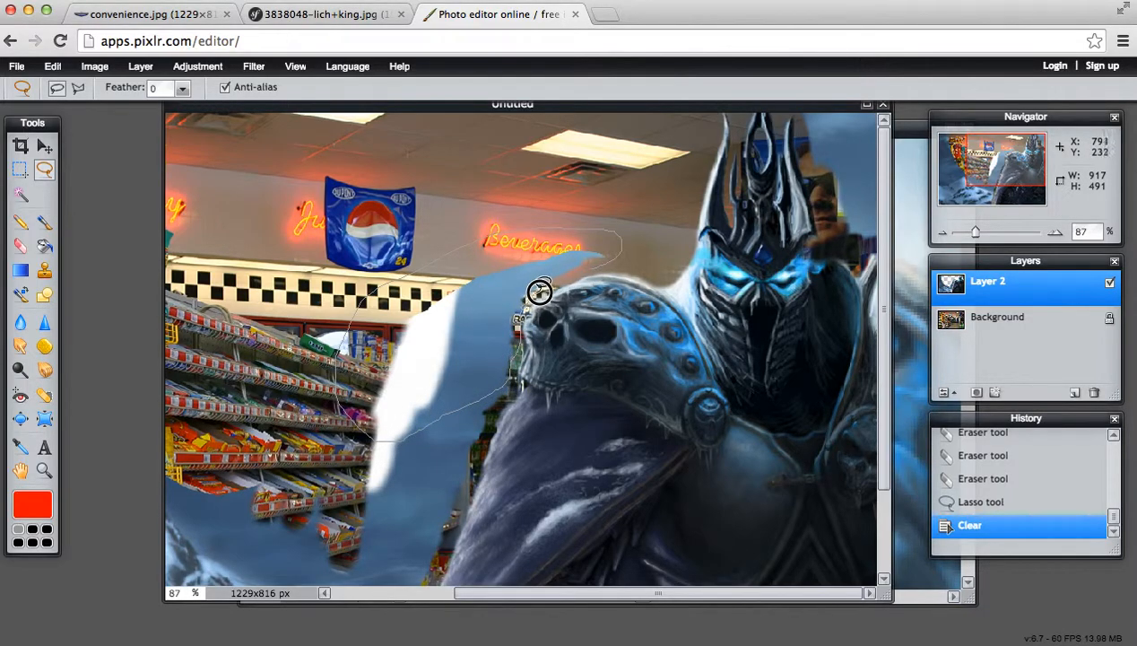
drag(566, 282, 606, 263)
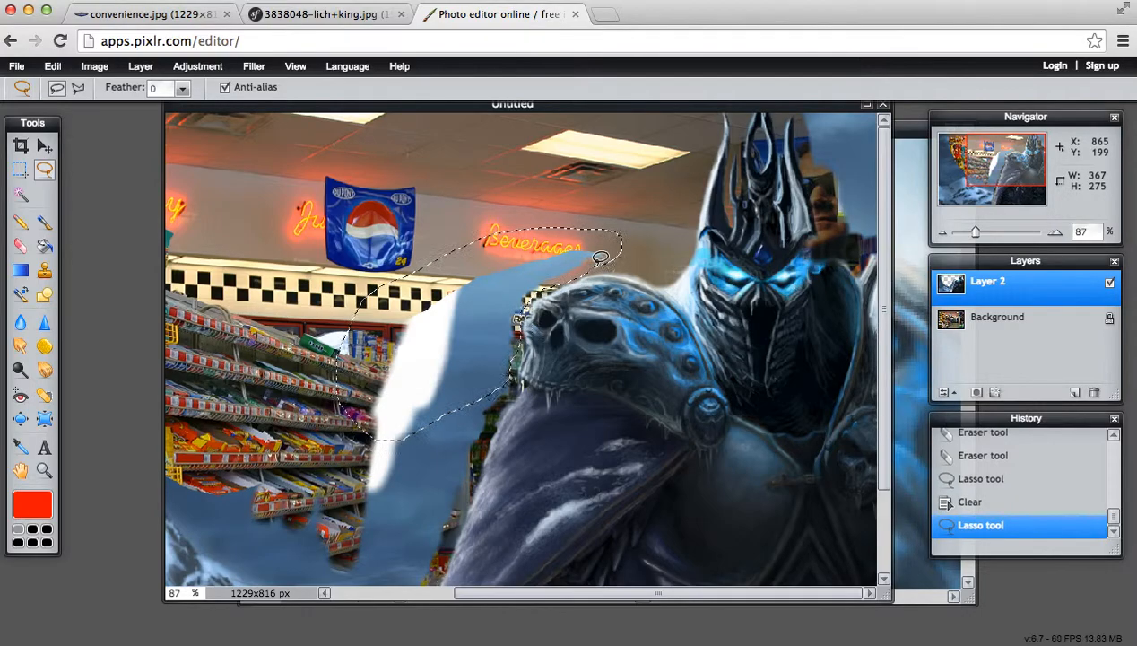
key(Delete)
key(ctrl+d)
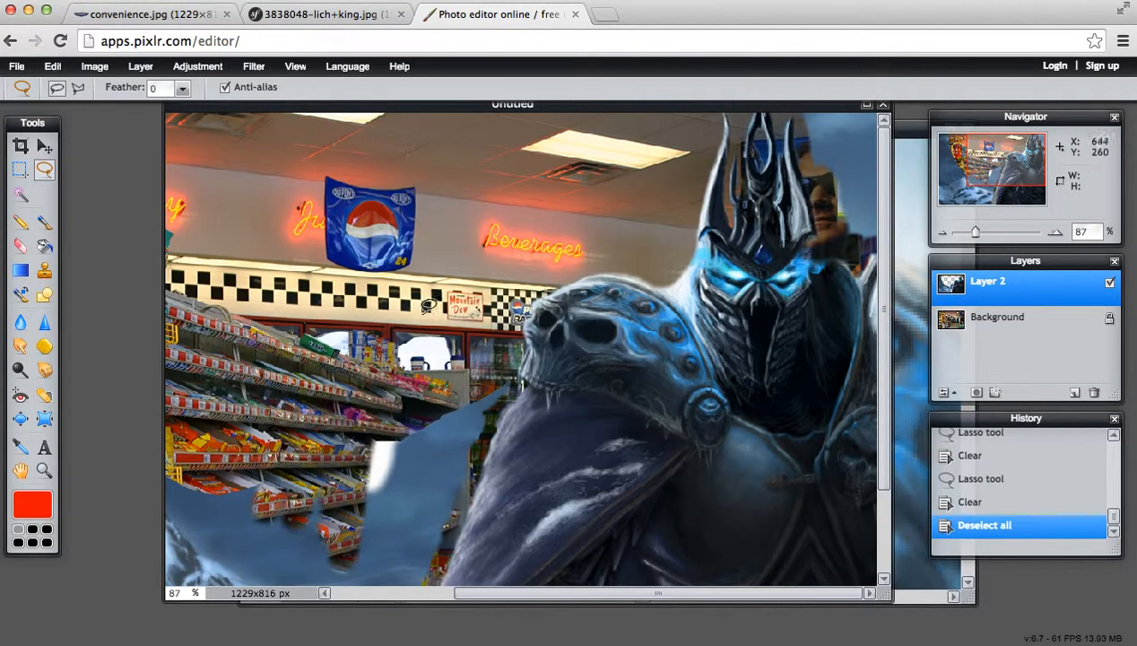
mouse_move(518, 350)
mouse_down()
mouse_move(511, 396)
mouse_move(493, 414)
mouse_move(420, 610)
mouse_move(344, 633)
mouse_move(94, 644)
mouse_move(81, 586)
mouse_move(107, 375)
mouse_move(326, 271)
mouse_move(408, 276)
mouse_move(465, 332)
mouse_up()
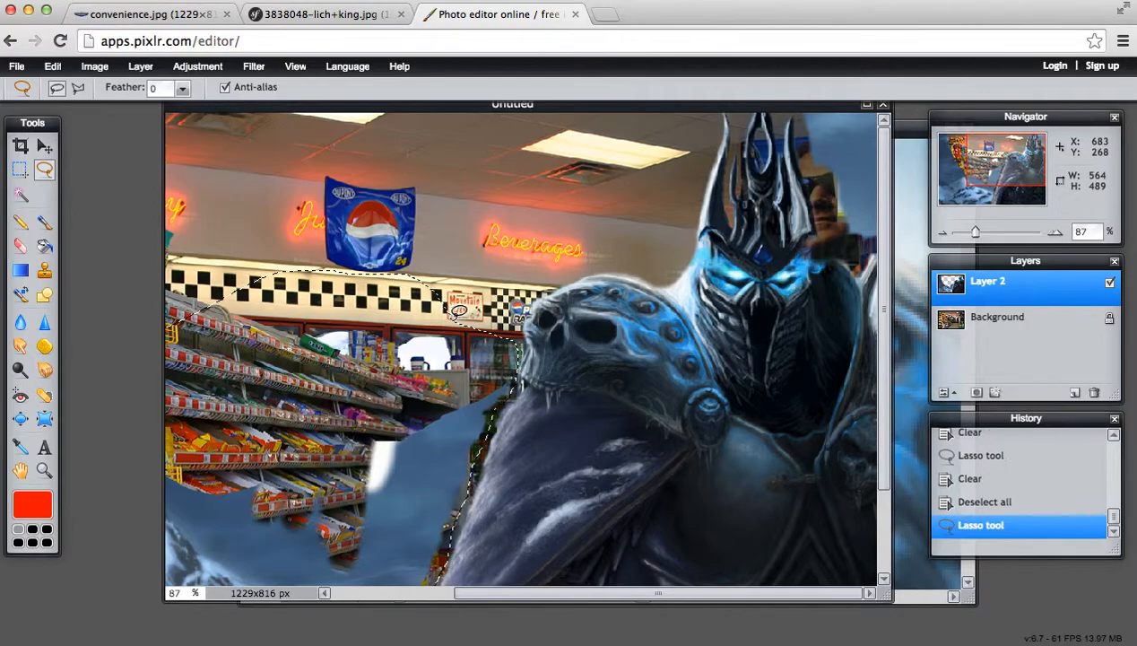
key(Delete)
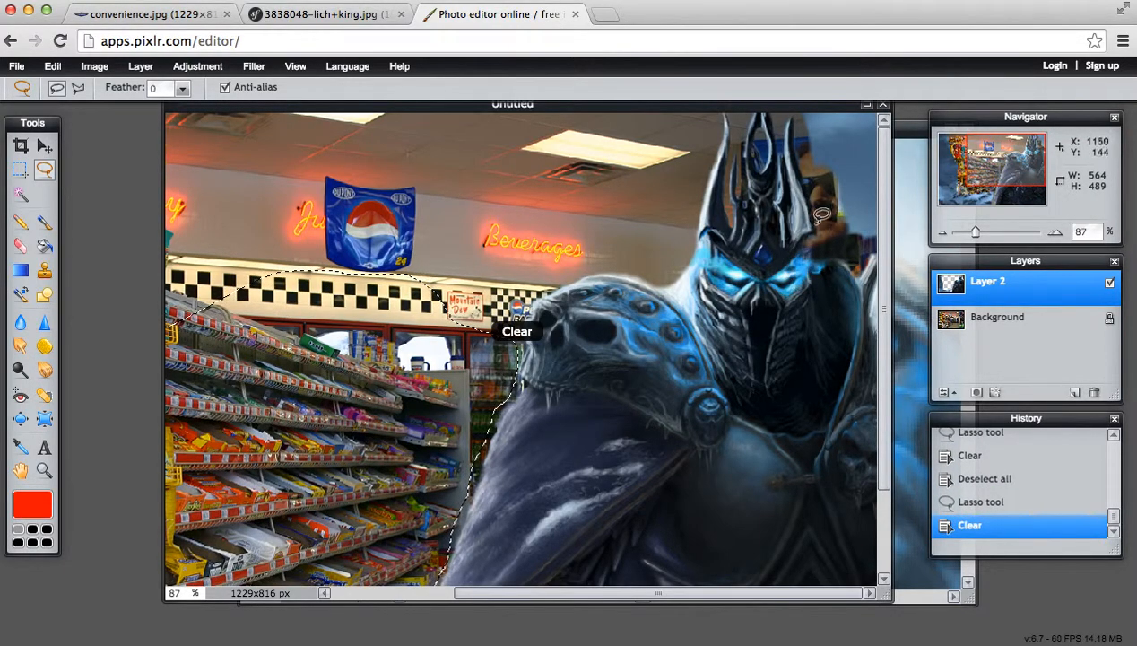
Lasso the sky patch beyond the crown's far side and clear it from Layer 2.
mouse_move(804, 136)
mouse_down()
mouse_move(831, 229)
mouse_move(848, 251)
mouse_move(881, 245)
mouse_move(900, 210)
mouse_move(901, 132)
mouse_move(883, 78)
mouse_move(833, 86)
mouse_move(806, 131)
mouse_up()
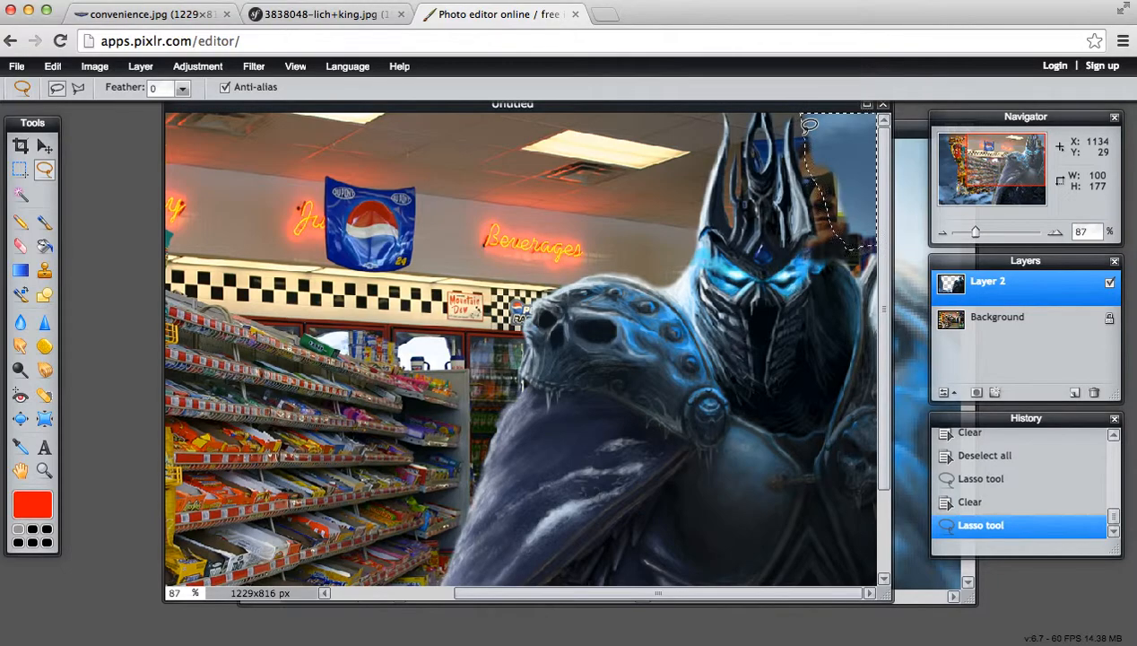
key(Delete)
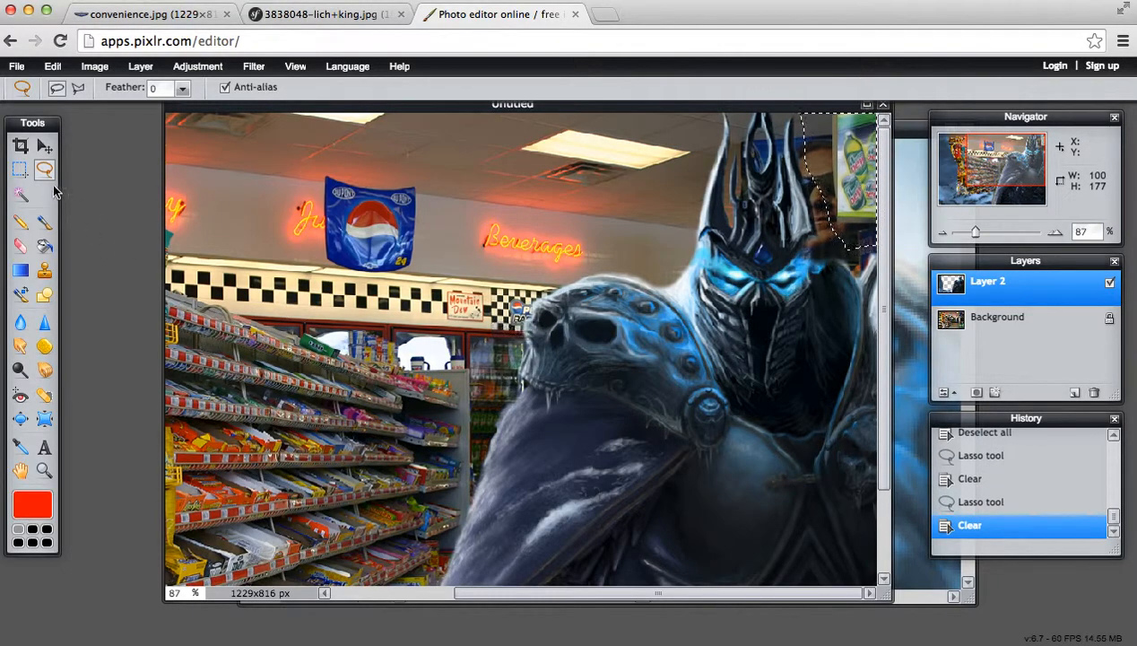
click(19, 168)
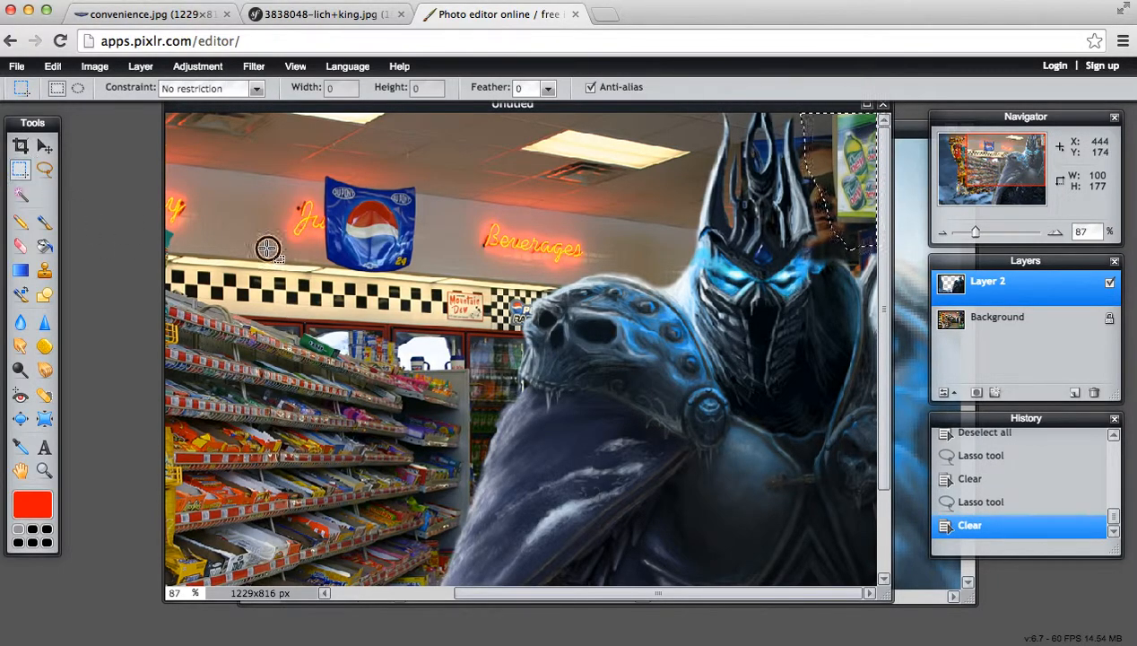
Lasso all the remaining sky and snowy mountain background covering the store shelves and floor, clear it from Layer 2, and deselect.
key(ctrl+d)
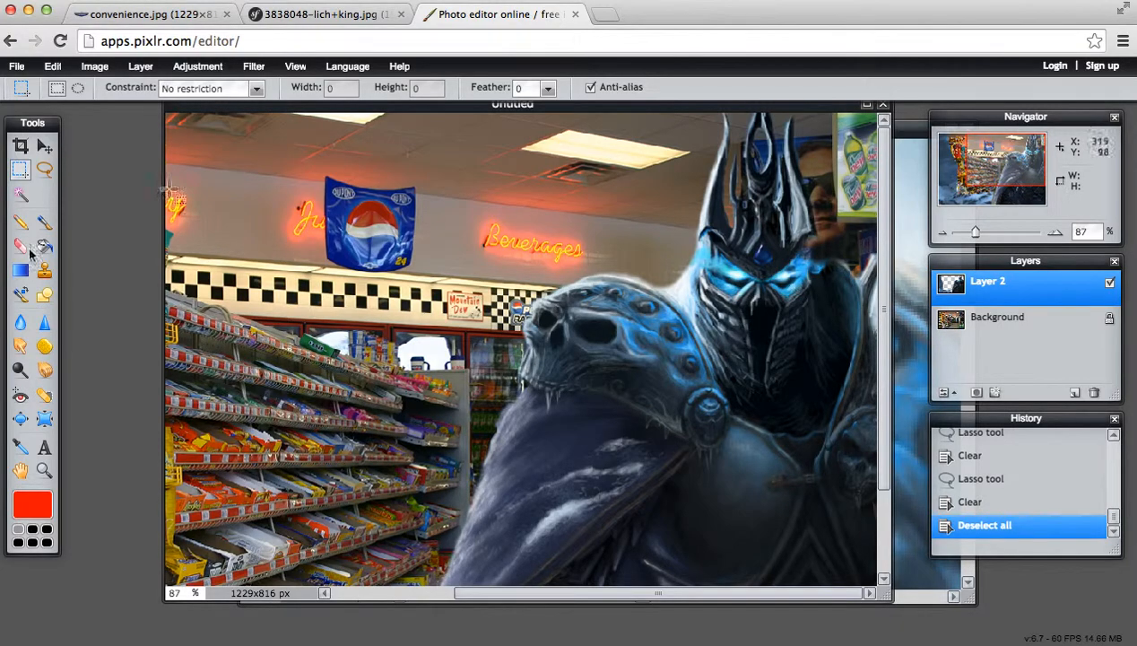
click(867, 106)
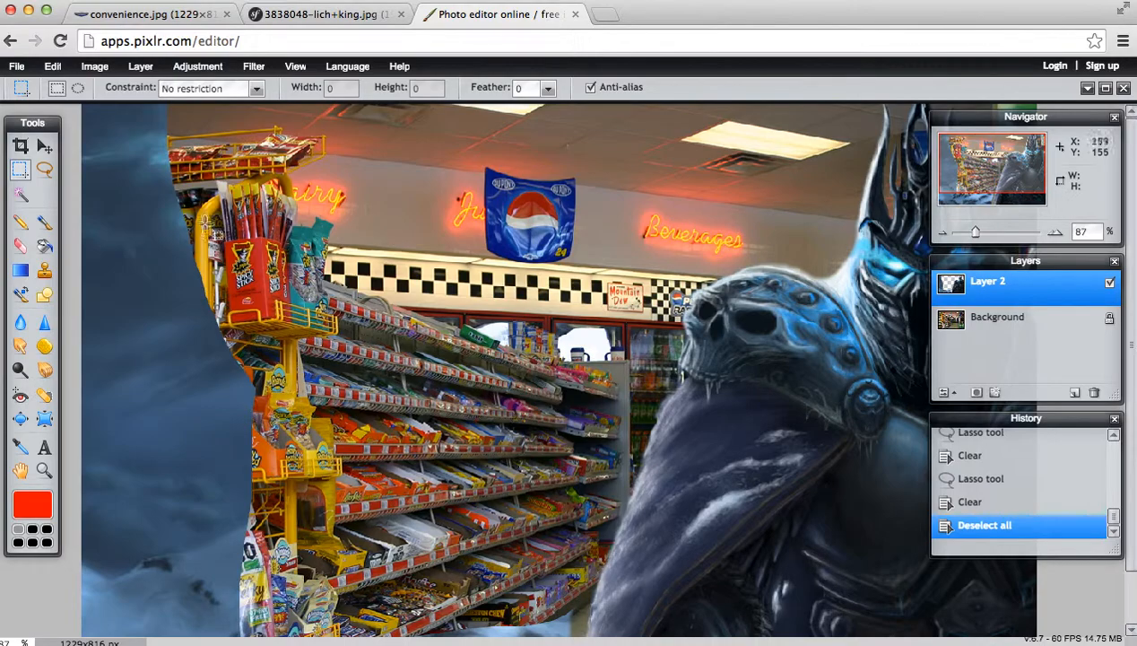
click(44, 469)
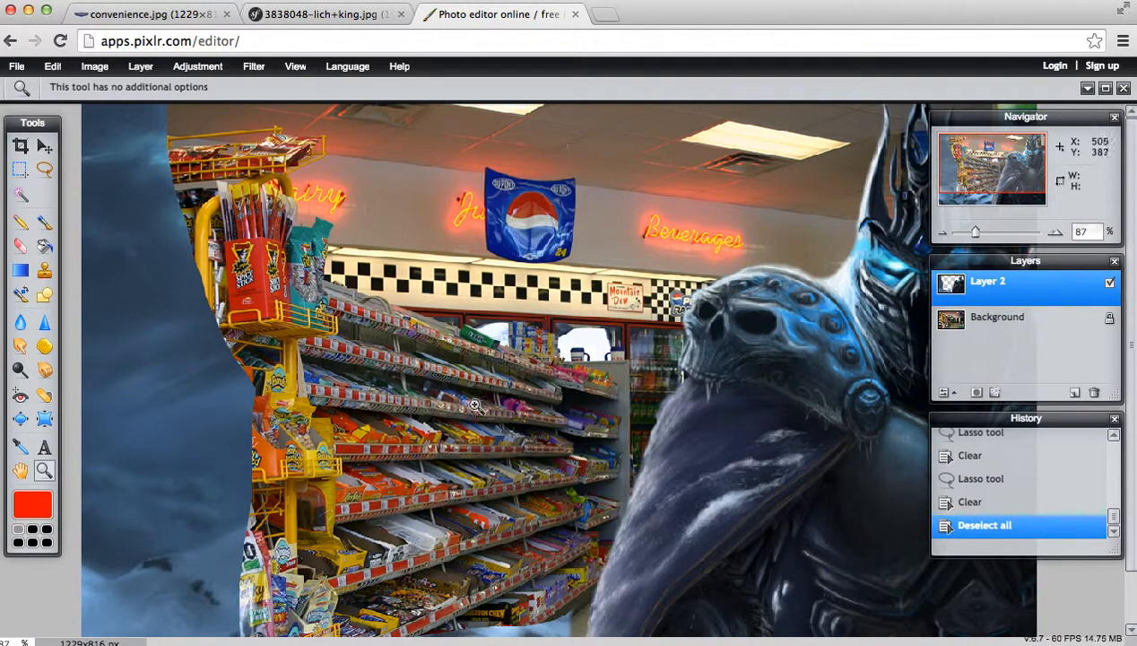
alt+click(500, 375)
alt+click(500, 375)
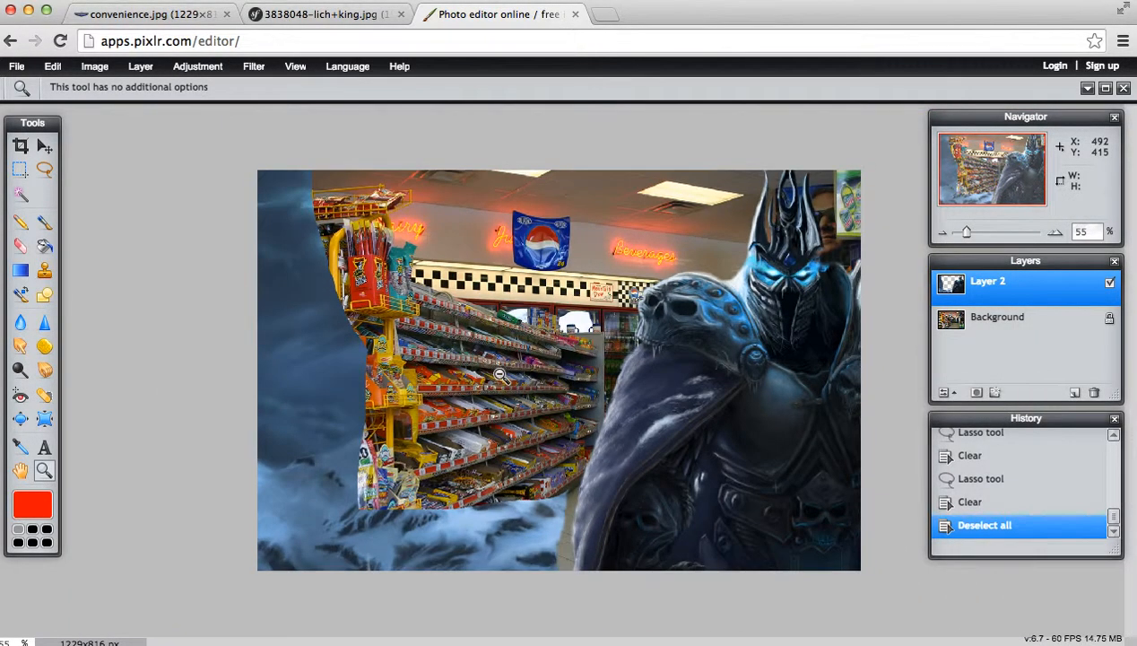
click(44, 169)
mouse_move(385, 163)
mouse_down()
mouse_move(593, 408)
mouse_move(556, 599)
mouse_move(422, 620)
mouse_move(161, 483)
mouse_move(144, 260)
mouse_move(246, 120)
mouse_move(398, 140)
mouse_up()
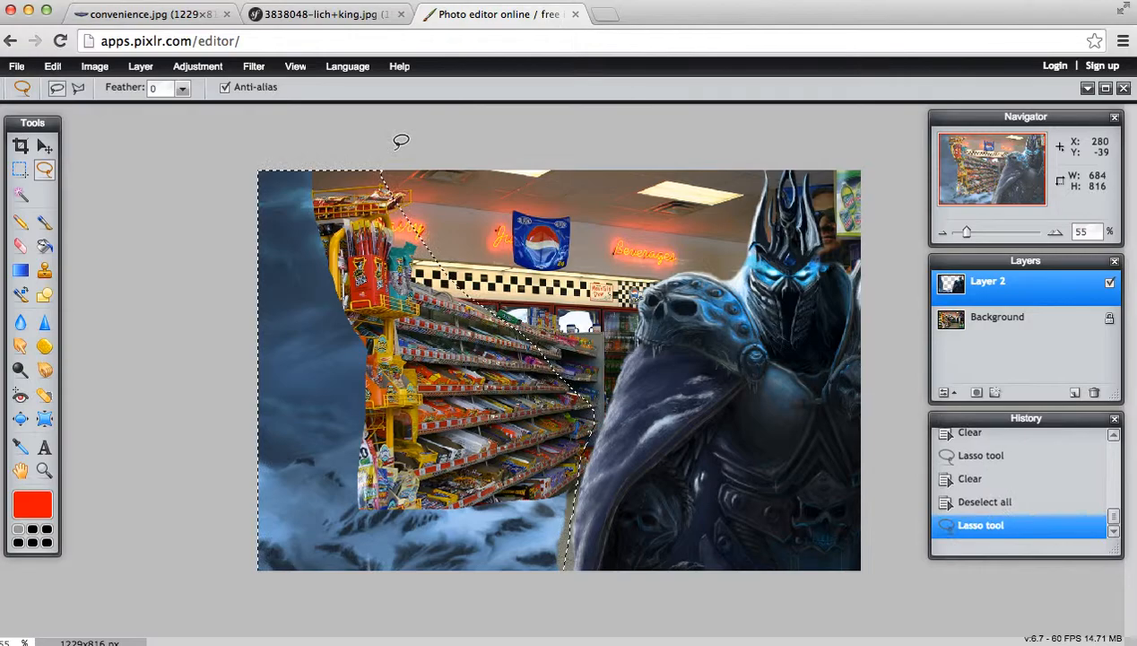
key(Delete)
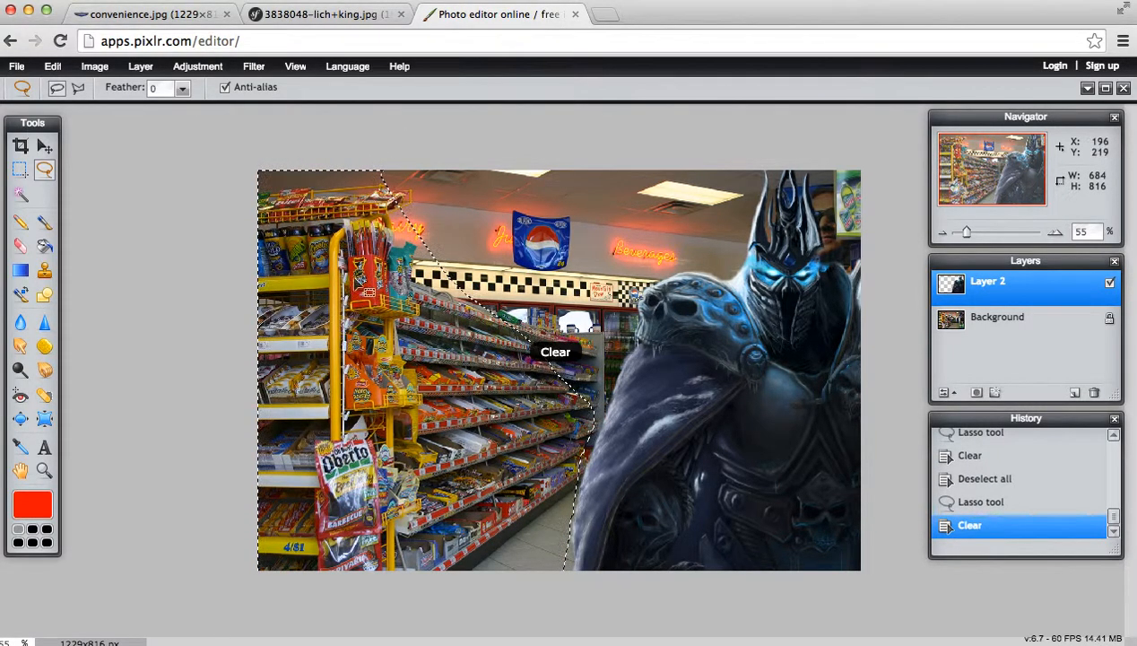
key(ctrl+d)
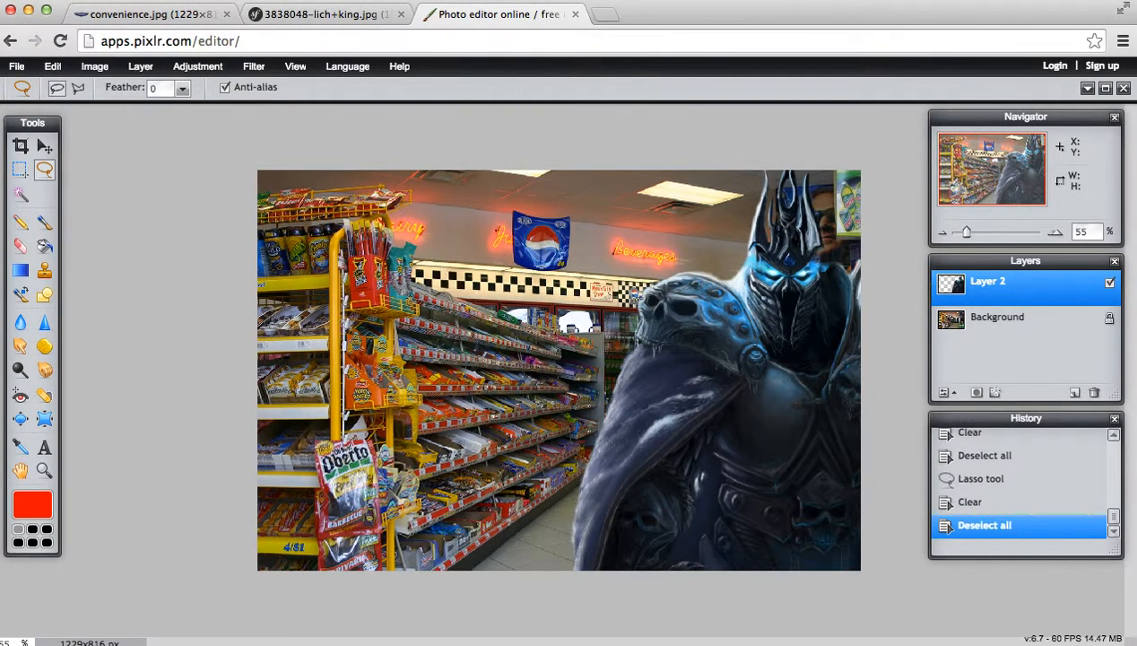
Move the Lich King on Layer 2 slightly down and to the right within the store scene.
click(43, 146)
mouse_move(689, 402)
mouse_down()
mouse_move(617, 401)
mouse_move(683, 392)
mouse_move(691, 381)
mouse_move(610, 208)
mouse_move(584, 253)
mouse_move(617, 397)
mouse_move(680, 381)
mouse_move(698, 408)
mouse_up()
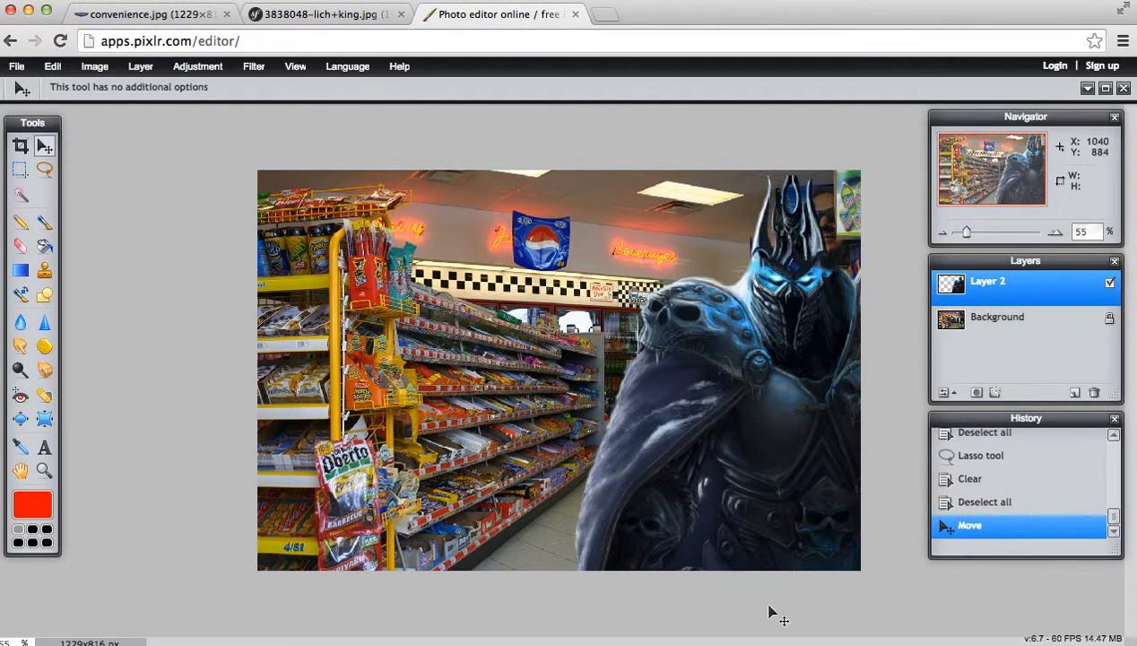
click(699, 643)
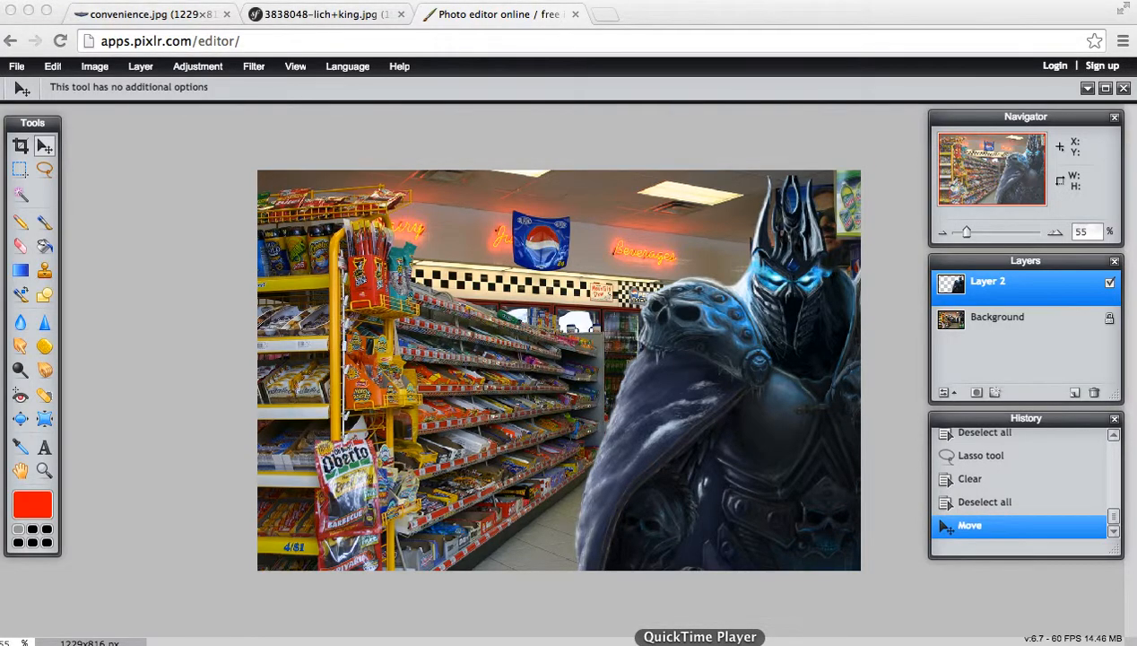